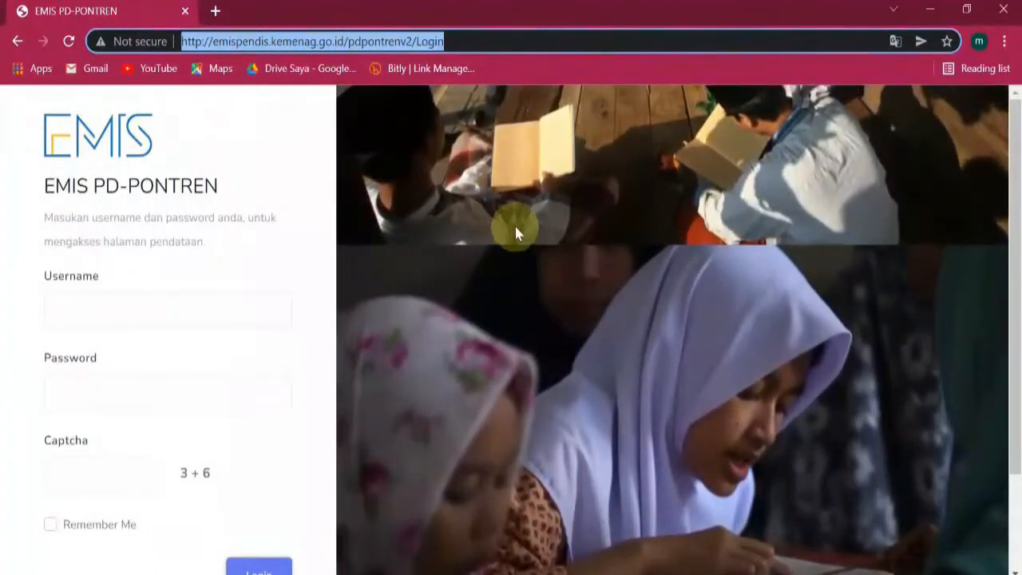
Focus the Username field and clear the web address that was pasted into it by mistake.
{"action": "left_click", "coordinate": [210, 312]}
{"action": "left_click", "coordinate": [139, 377]}
{"action": "left_click", "coordinate": [149, 315]}
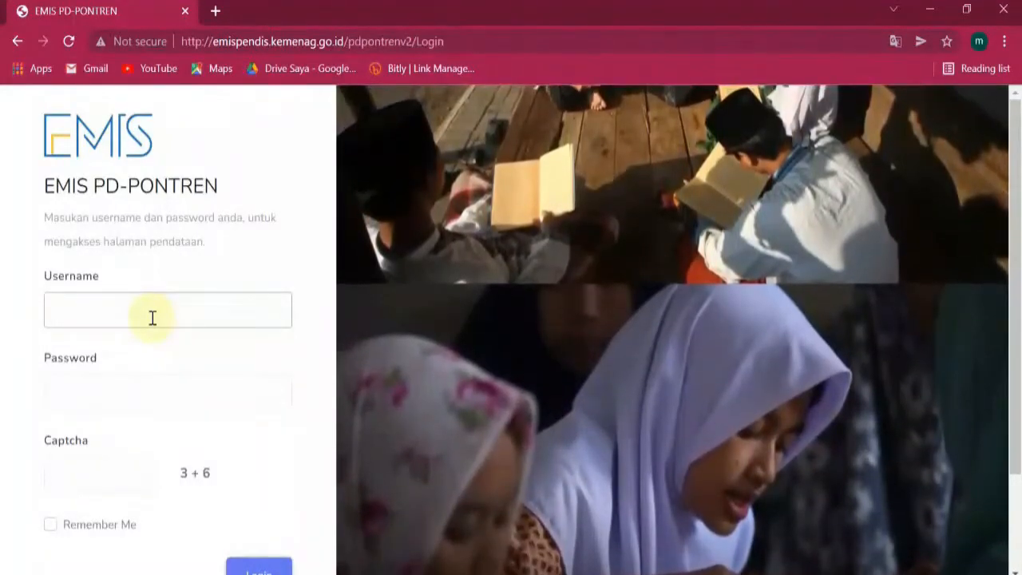
{"action": "key", "text": "ctrl+v"}
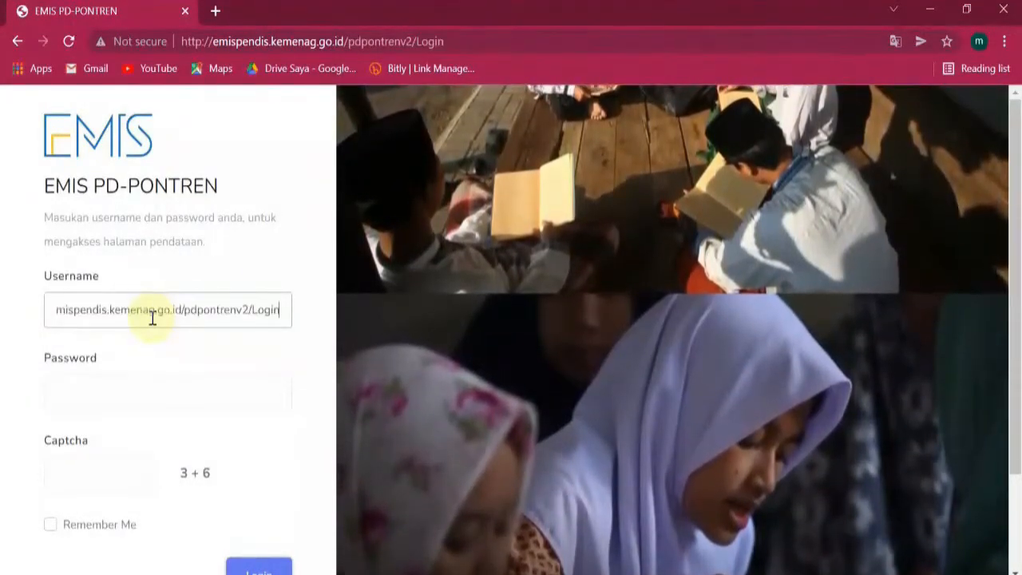
{"action": "key", "text": "ctrl+a"}
{"action": "key", "text": "BackSpace"}
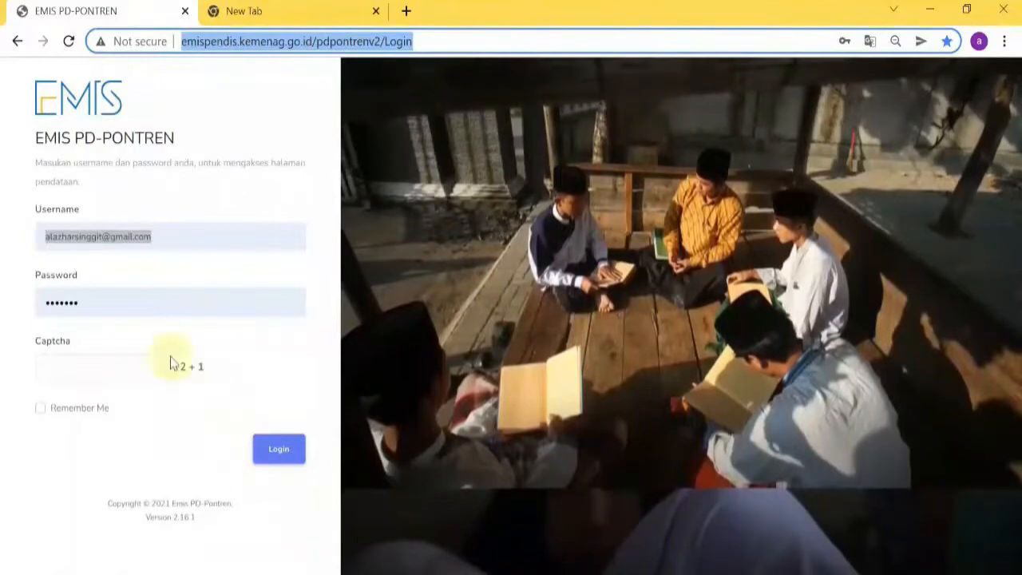
Copy the account's saved e-mail address from the other window and paste it as the Username.
{"action": "right_click", "coordinate": [126, 233]}
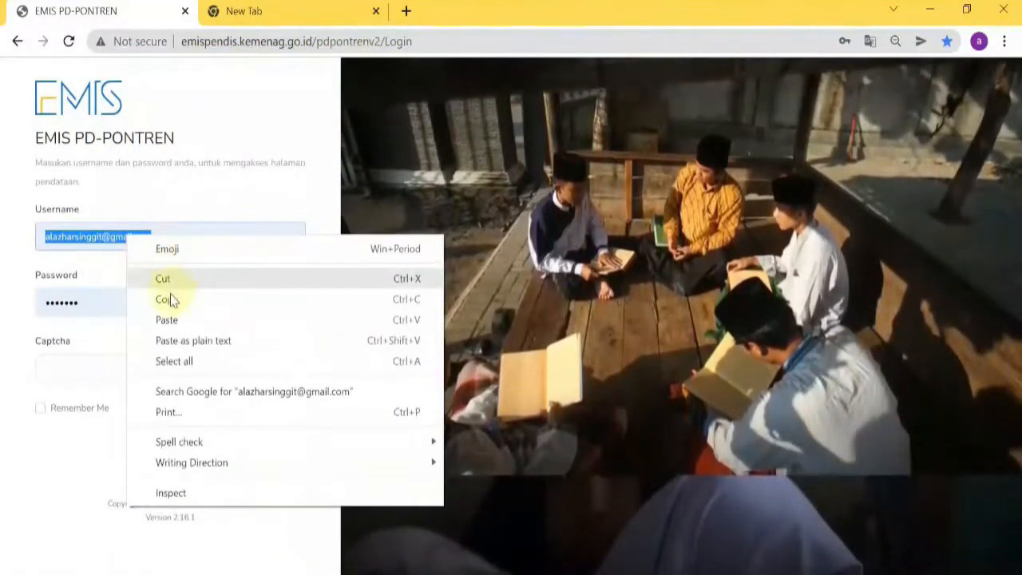
{"action": "left_click", "coordinate": [170, 297]}
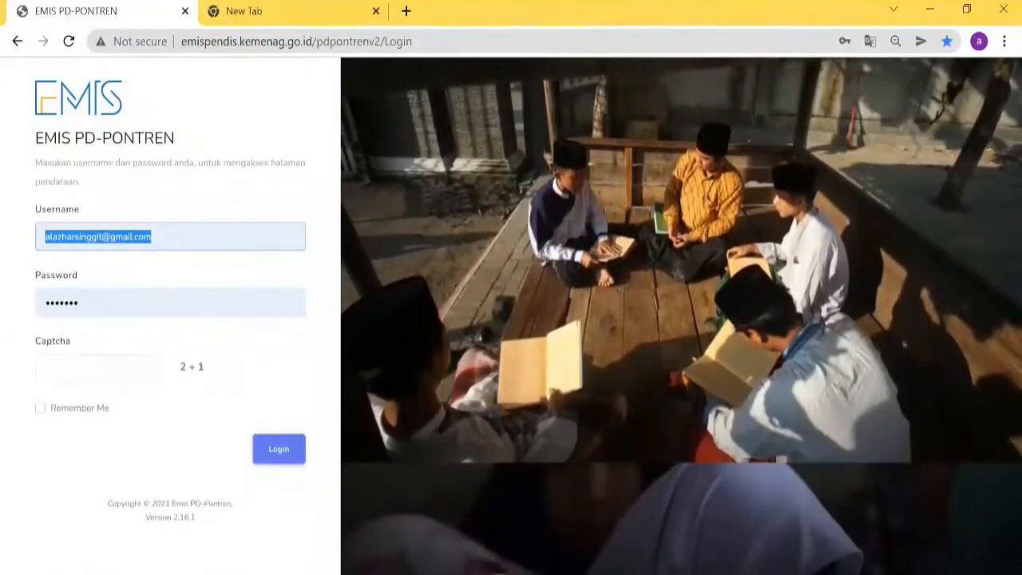
{"action": "mouse_move", "coordinate": [480, 571]}
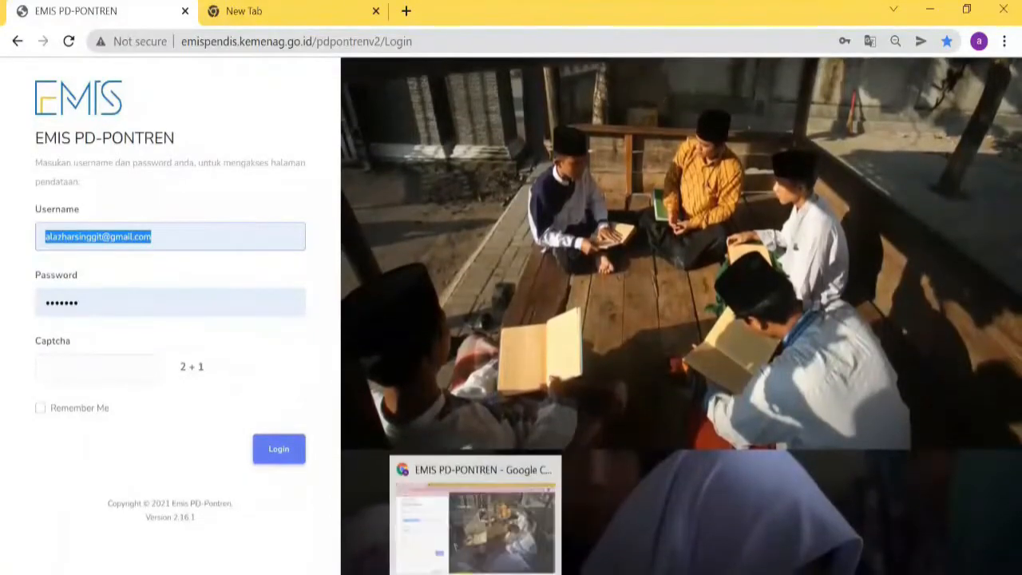
{"action": "left_click", "coordinate": [495, 519]}
{"action": "key", "text": "ctrl+v"}
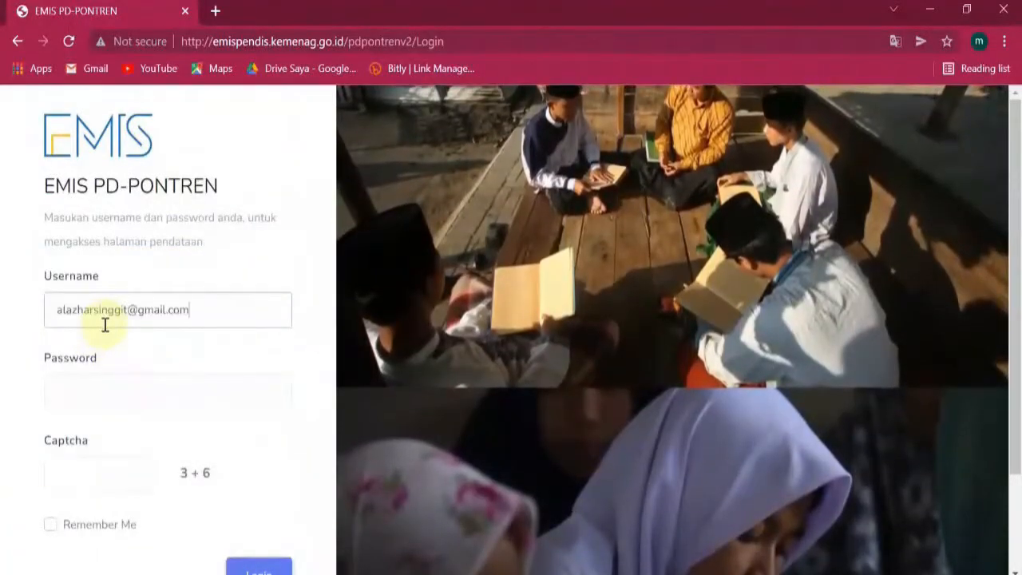
Log in with the account password and captcha answer 9 for 3 + 6.
{"action": "left_click", "coordinate": [116, 387]}
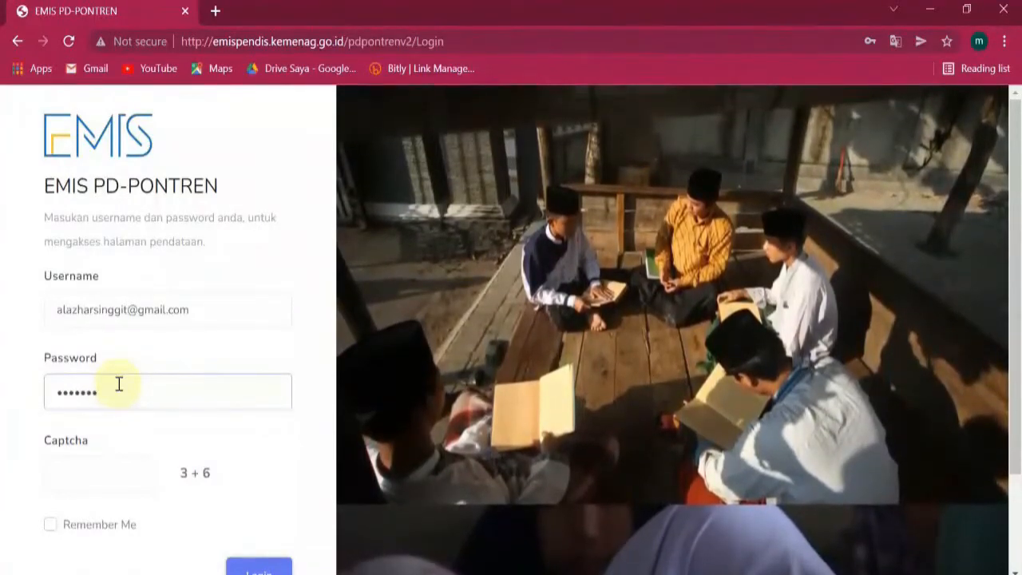
{"action": "left_click", "coordinate": [121, 471]}
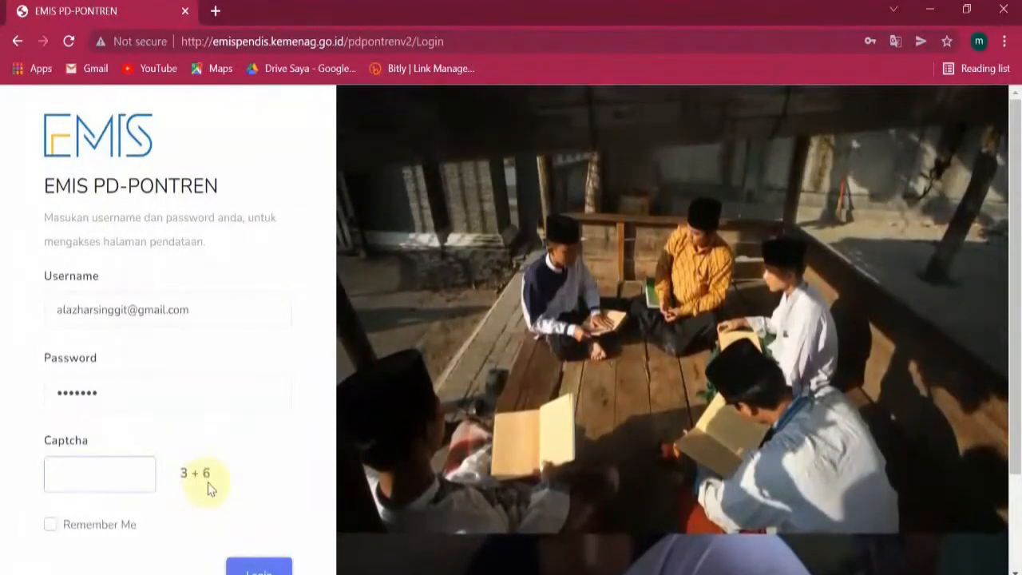
{"action": "left_click", "coordinate": [101, 478]}
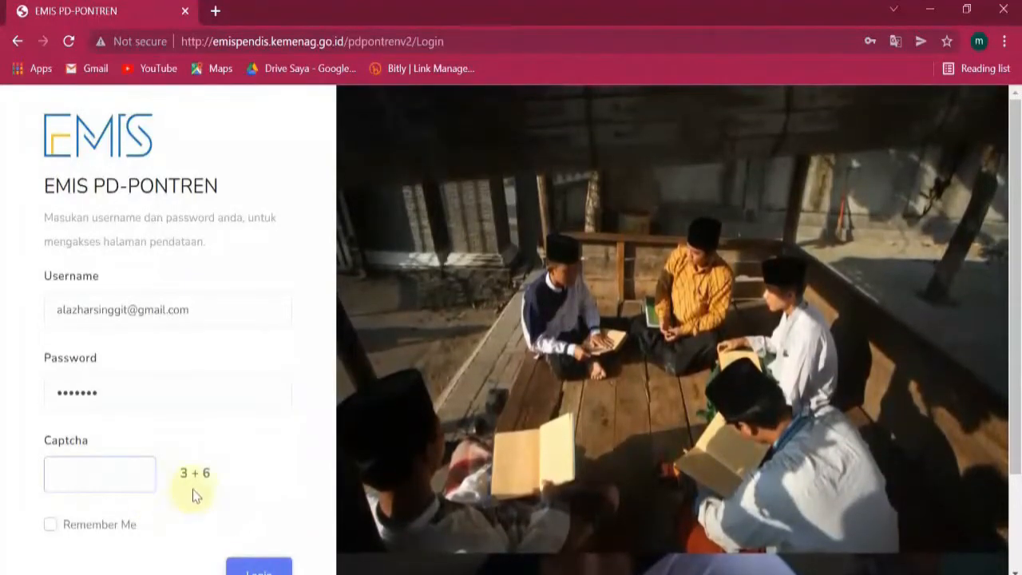
{"action": "type", "text": "9"}
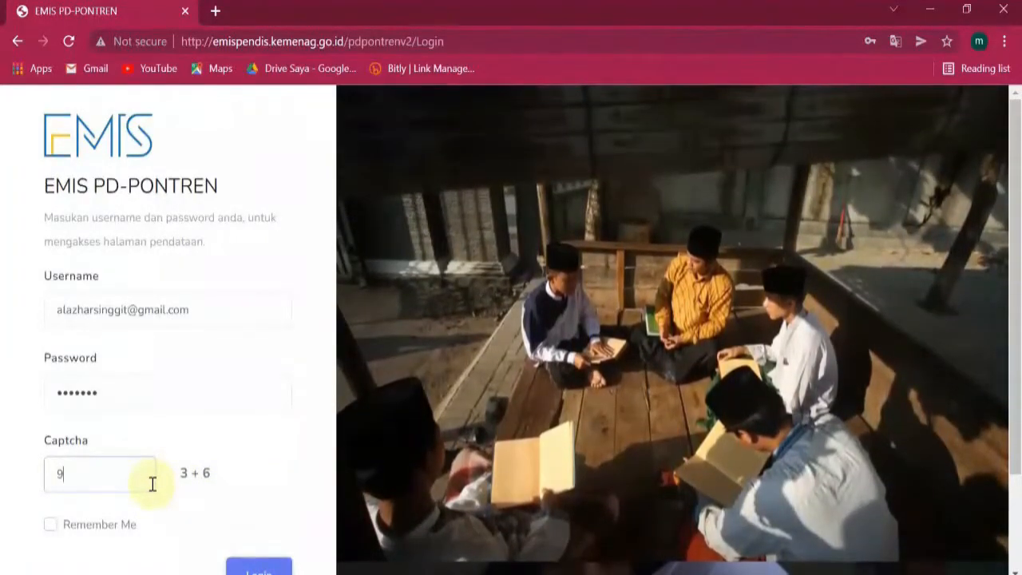
{"action": "scroll", "coordinate": [240, 511], "scroll_direction": "down", "scroll_amount": 2}
{"action": "left_click", "coordinate": [256, 463]}
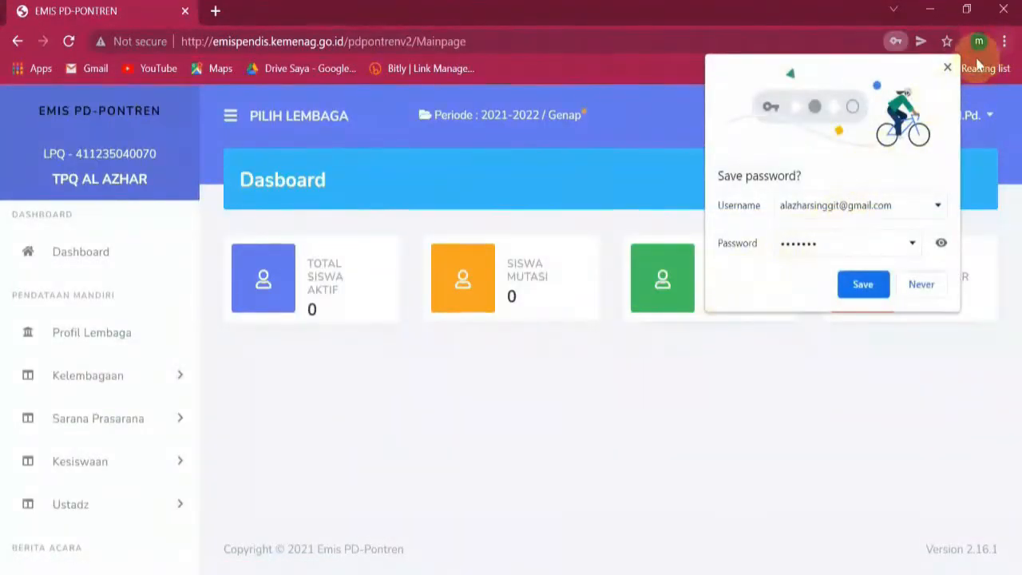
Dismiss the save-password prompt and open Kelembagaan > Profil Lembaga for TPQ AL AZHAR.
{"action": "left_click", "coordinate": [947, 68]}
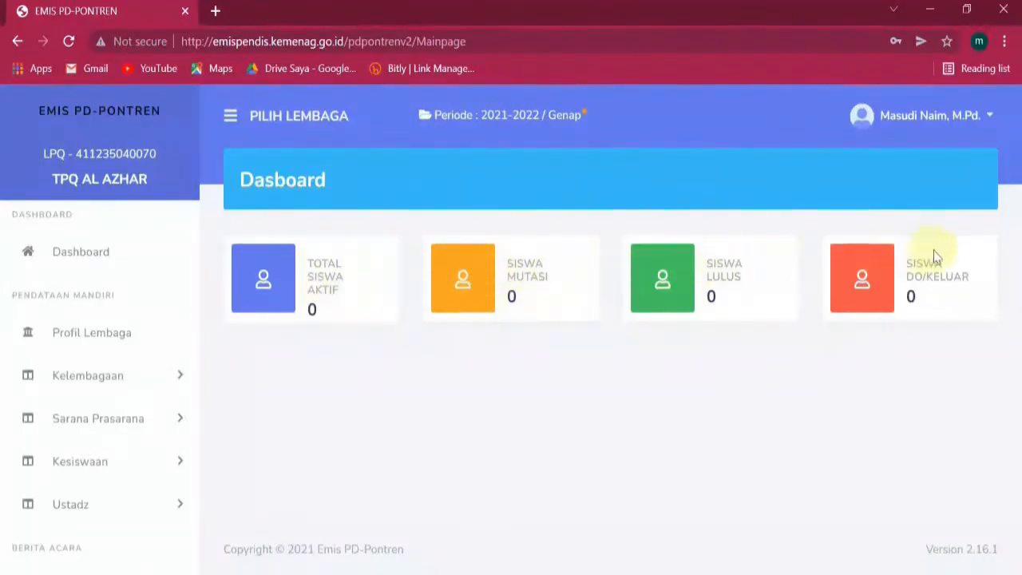
{"action": "scroll", "coordinate": [83, 323], "scroll_direction": "down", "scroll_amount": 3}
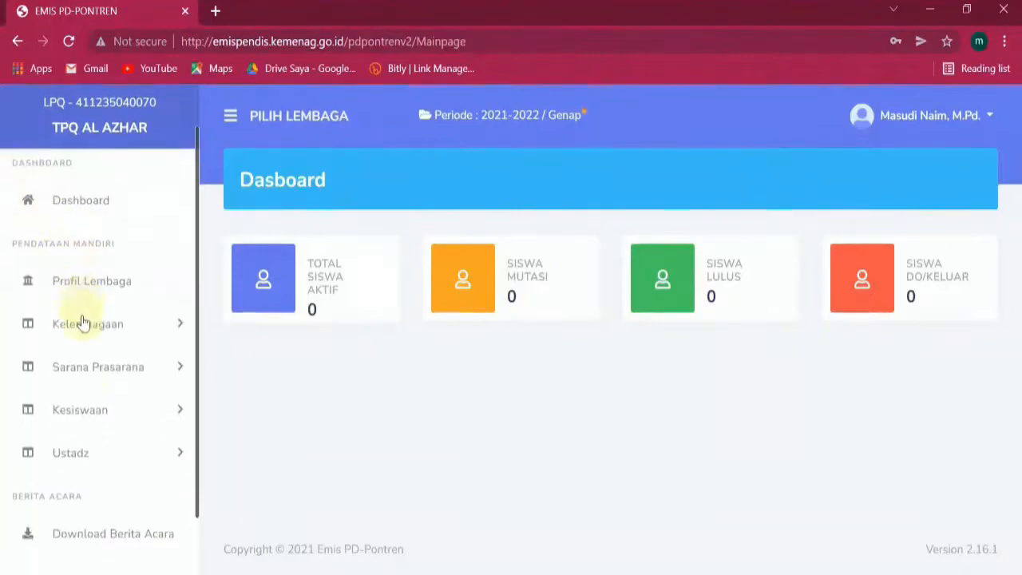
{"action": "scroll", "coordinate": [86, 331], "scroll_direction": "up", "scroll_amount": 3}
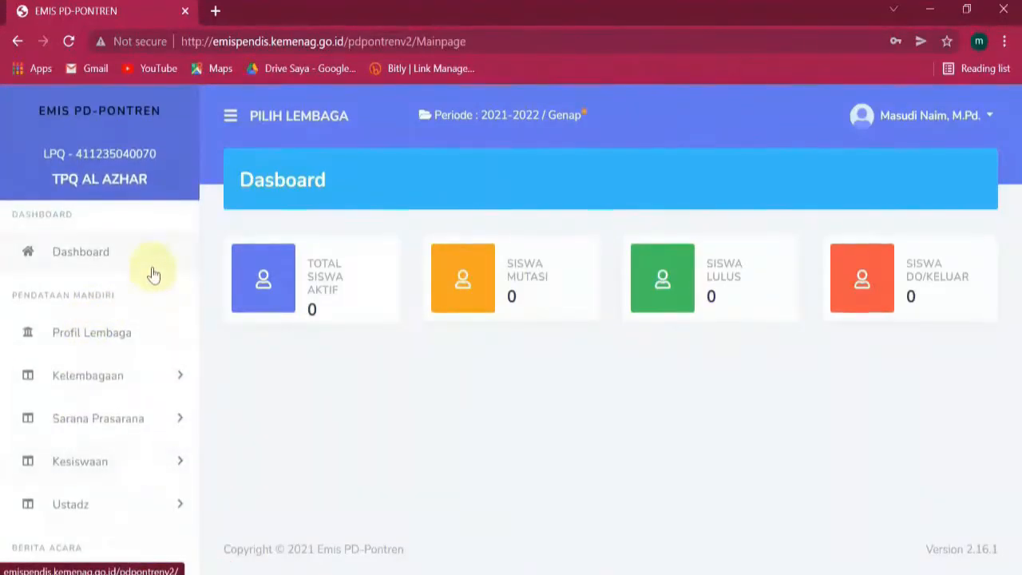
{"action": "scroll", "coordinate": [152, 278], "scroll_direction": "down", "scroll_amount": 3}
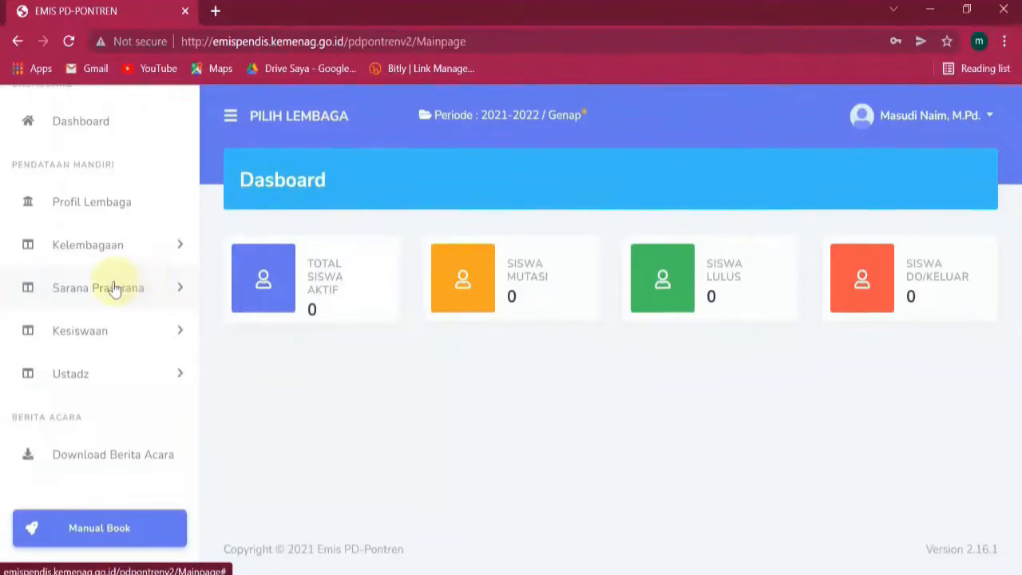
{"action": "scroll", "coordinate": [114, 289], "scroll_direction": "up", "scroll_amount": 3}
{"action": "left_click", "coordinate": [132, 348]}
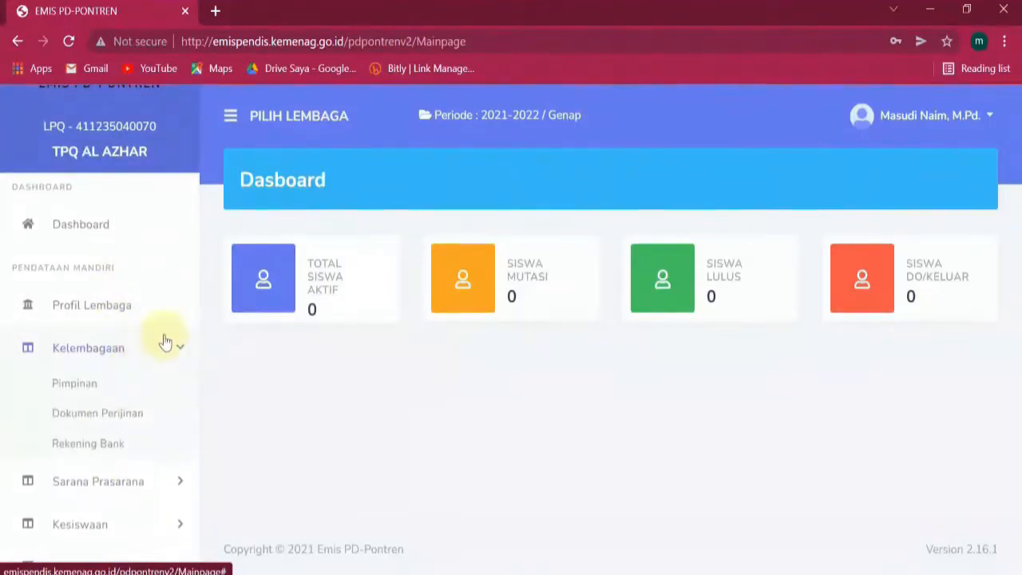
{"action": "left_click", "coordinate": [126, 308]}
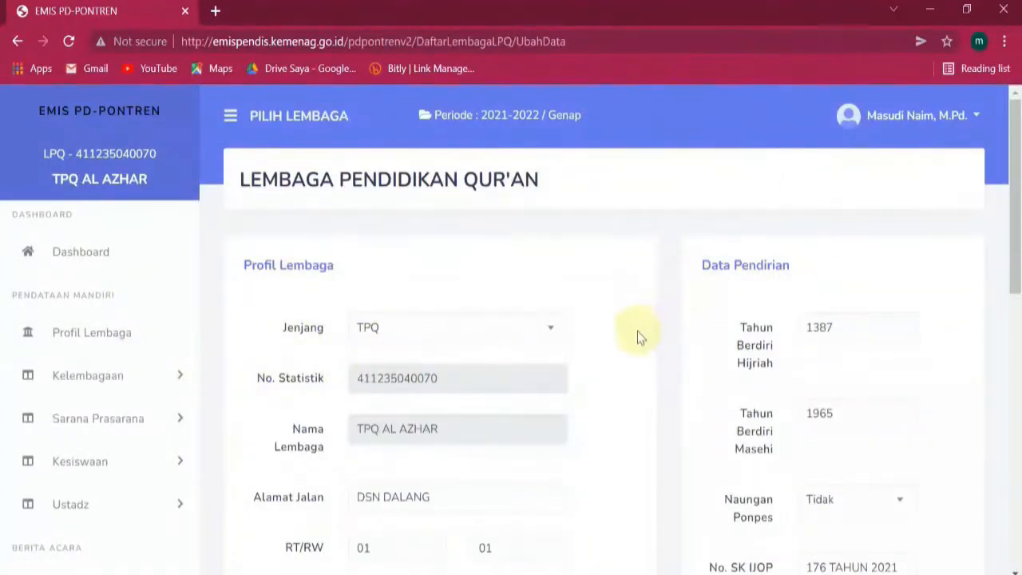
{"action": "scroll", "coordinate": [637, 331], "scroll_direction": "down", "scroll_amount": 6}
{"action": "scroll", "coordinate": [669, 328], "scroll_direction": "up", "scroll_amount": 6}
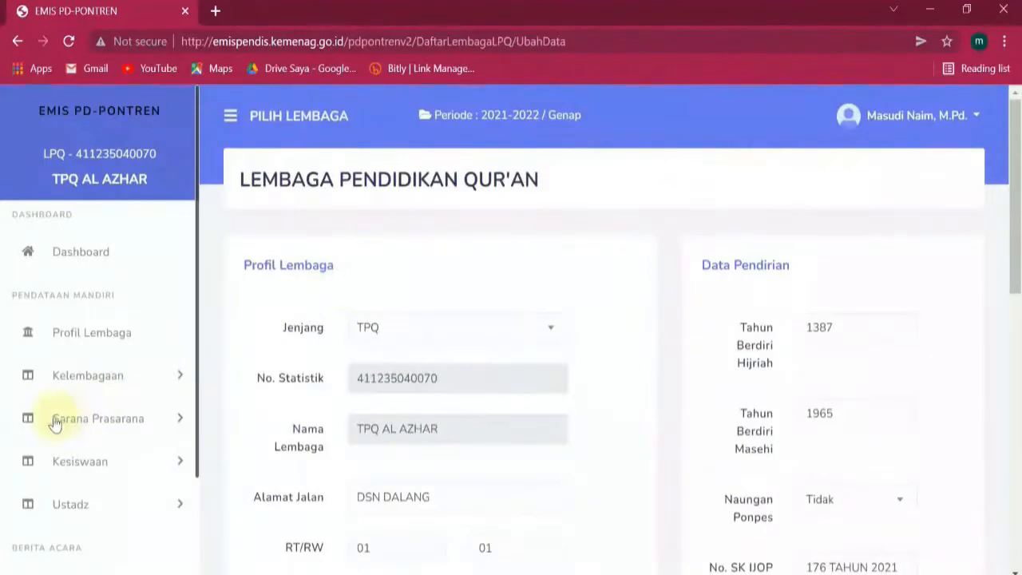
{"action": "left_click", "coordinate": [64, 375]}
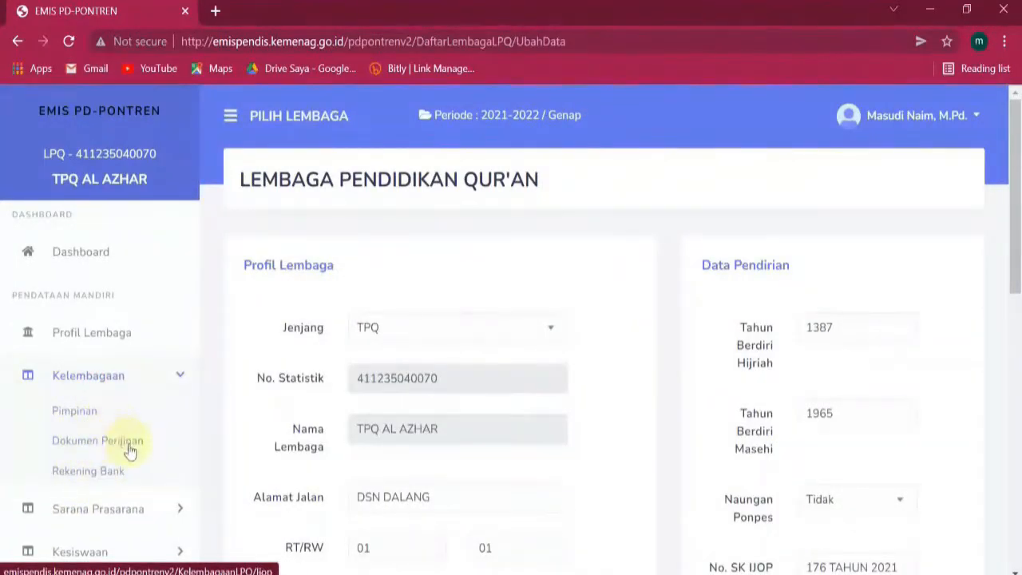
{"action": "scroll", "coordinate": [128, 450], "scroll_direction": "down", "scroll_amount": 1}
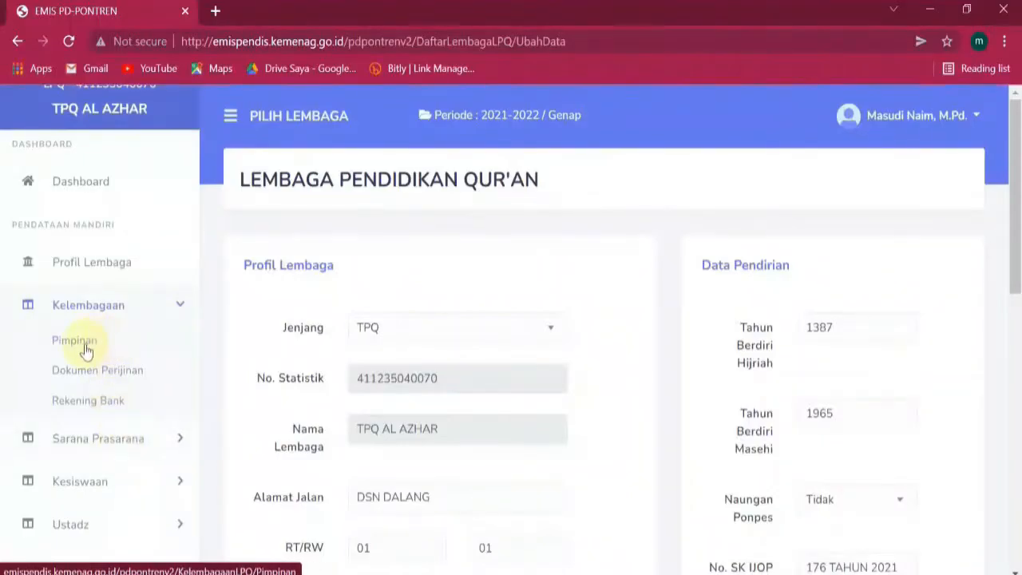
{"action": "left_click", "coordinate": [182, 309]}
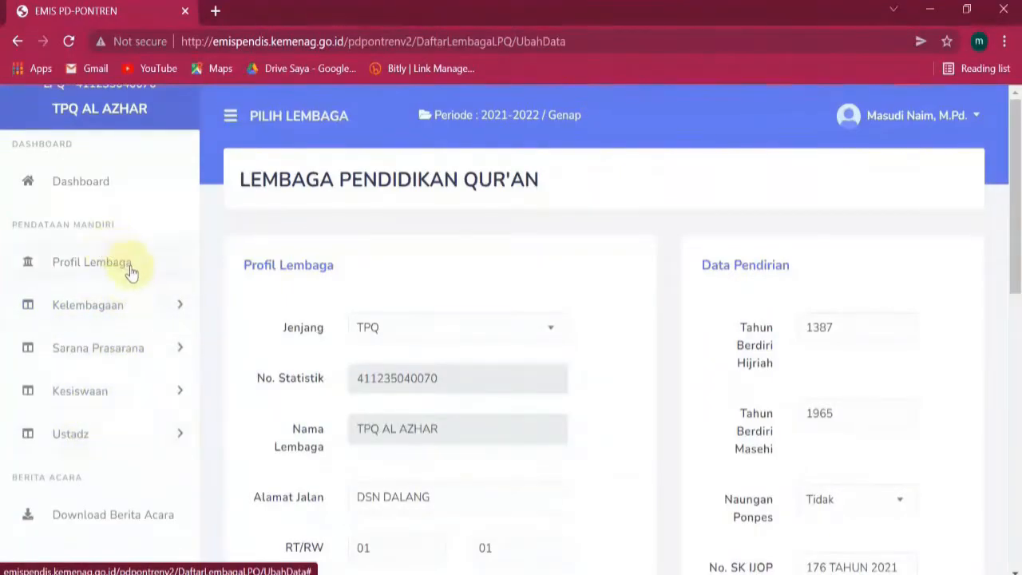
{"action": "left_click", "coordinate": [147, 391]}
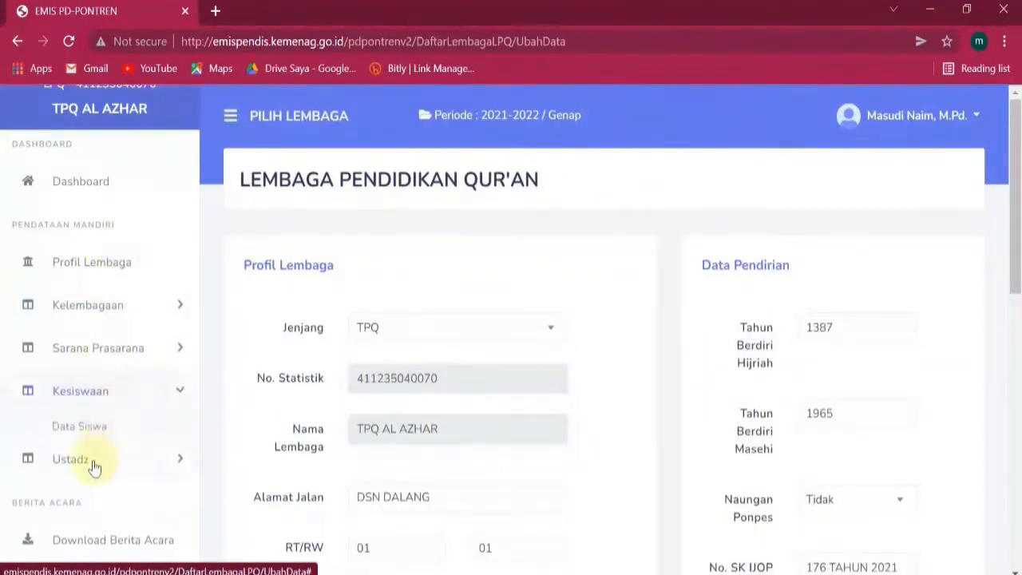
{"action": "left_click", "coordinate": [92, 462]}
{"action": "left_click", "coordinate": [121, 398]}
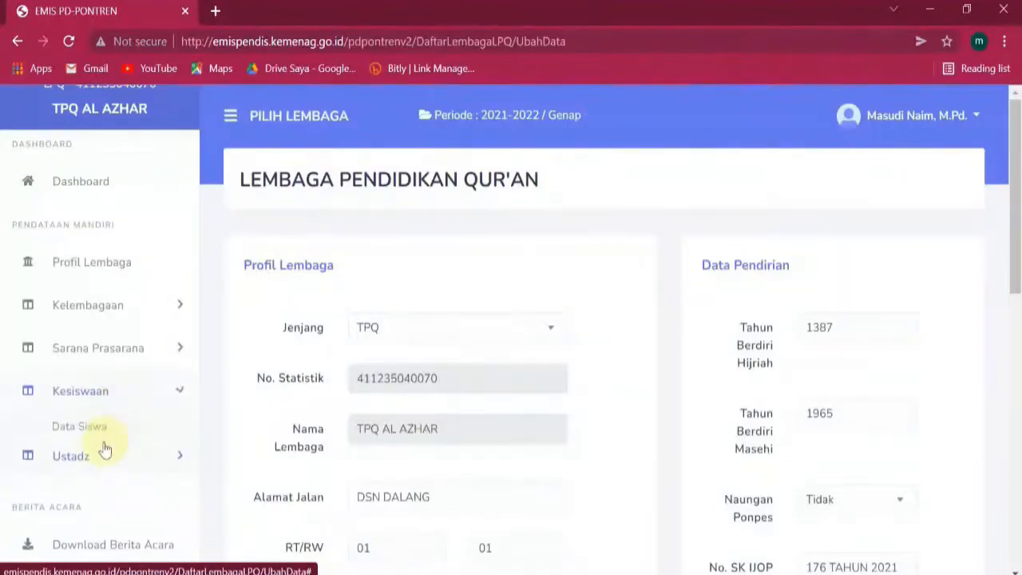
{"action": "left_click", "coordinate": [134, 397]}
{"action": "left_click", "coordinate": [125, 436]}
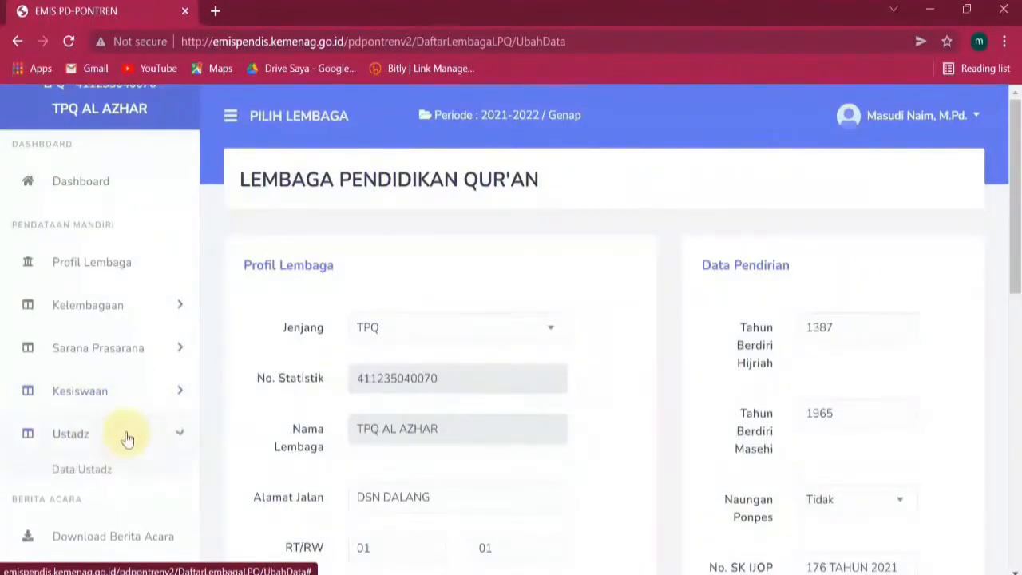
{"action": "left_click", "coordinate": [131, 434]}
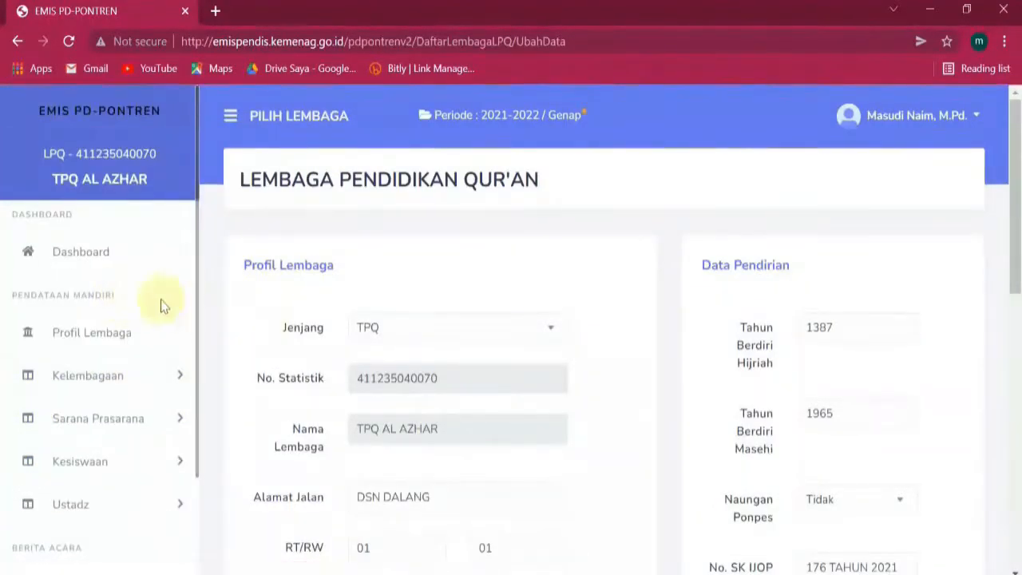
{"action": "left_click", "coordinate": [114, 333]}
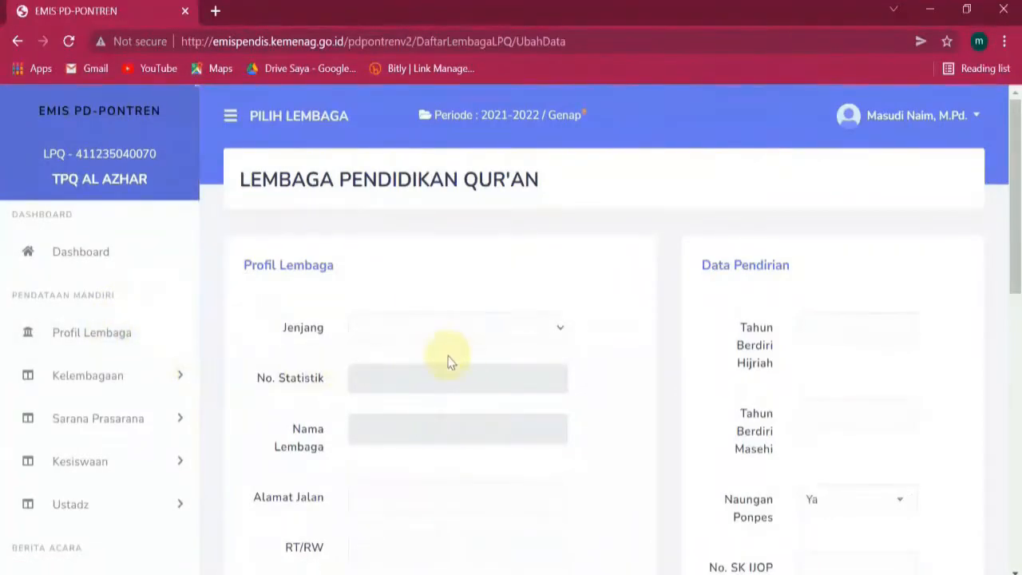
{"action": "scroll", "coordinate": [494, 340], "scroll_direction": "down", "scroll_amount": 3}
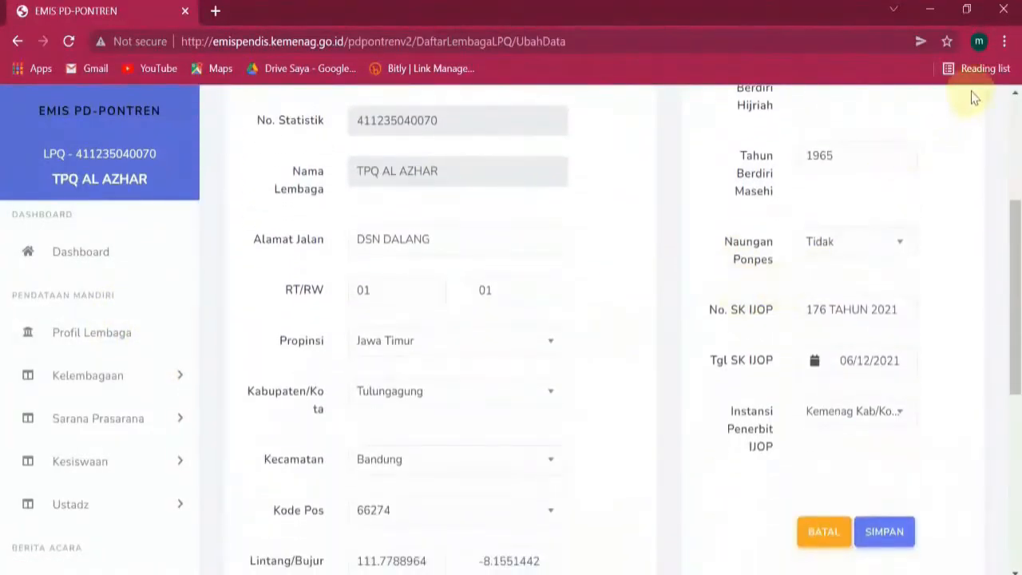
{"action": "left_click", "coordinate": [1004, 41]}
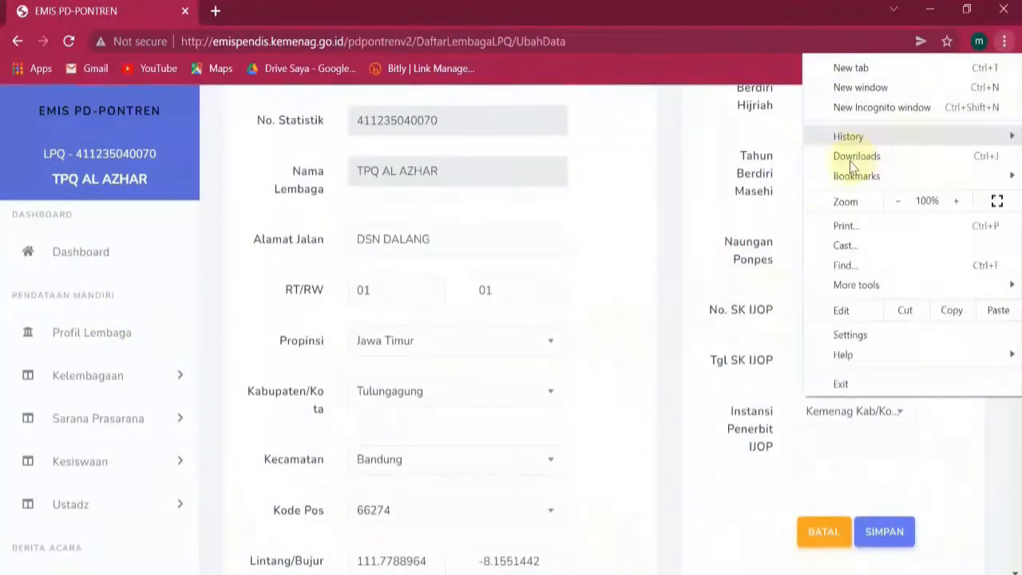
{"action": "left_click", "coordinate": [899, 201]}
{"action": "left_click", "coordinate": [594, 338]}
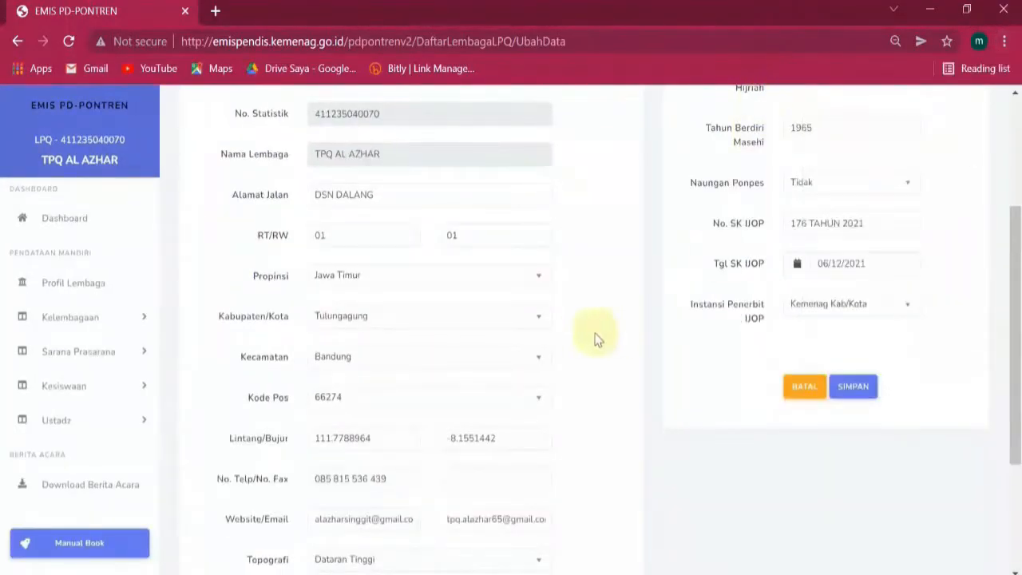
{"action": "scroll", "coordinate": [582, 337], "scroll_direction": "up", "scroll_amount": 3}
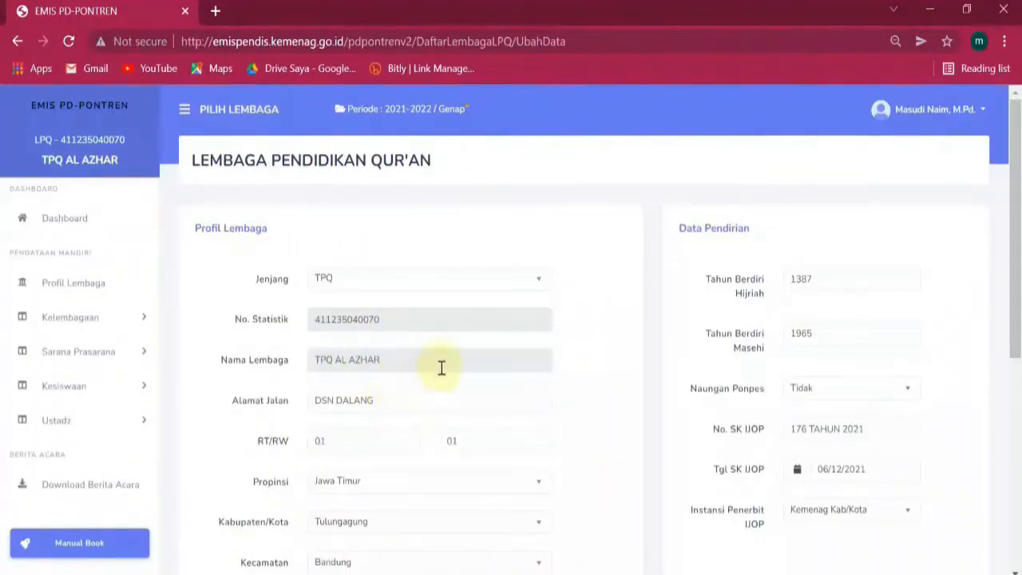
{"action": "scroll", "coordinate": [451, 435], "scroll_direction": "down", "scroll_amount": 1}
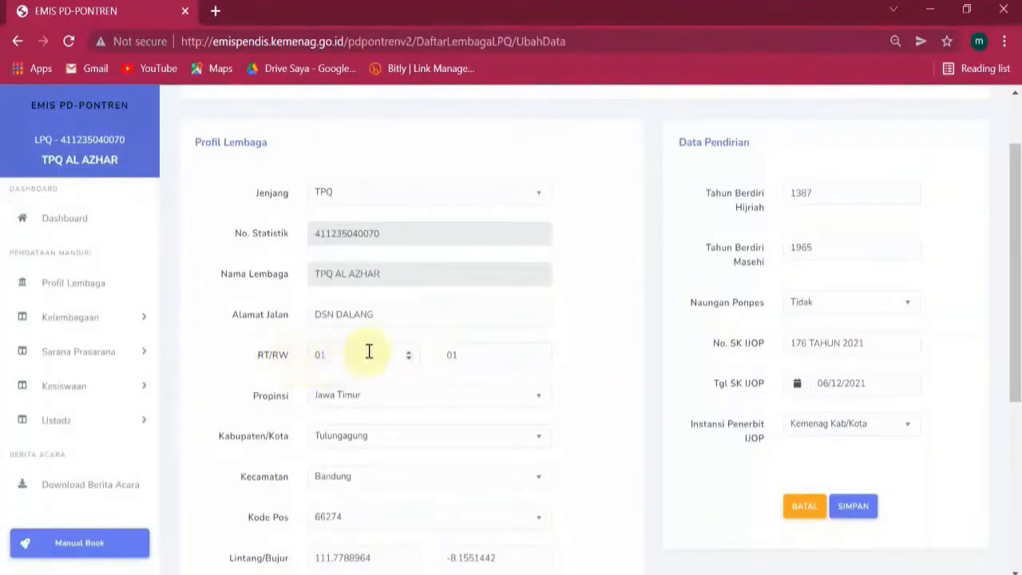
{"action": "scroll", "coordinate": [444, 356], "scroll_direction": "down", "scroll_amount": 2}
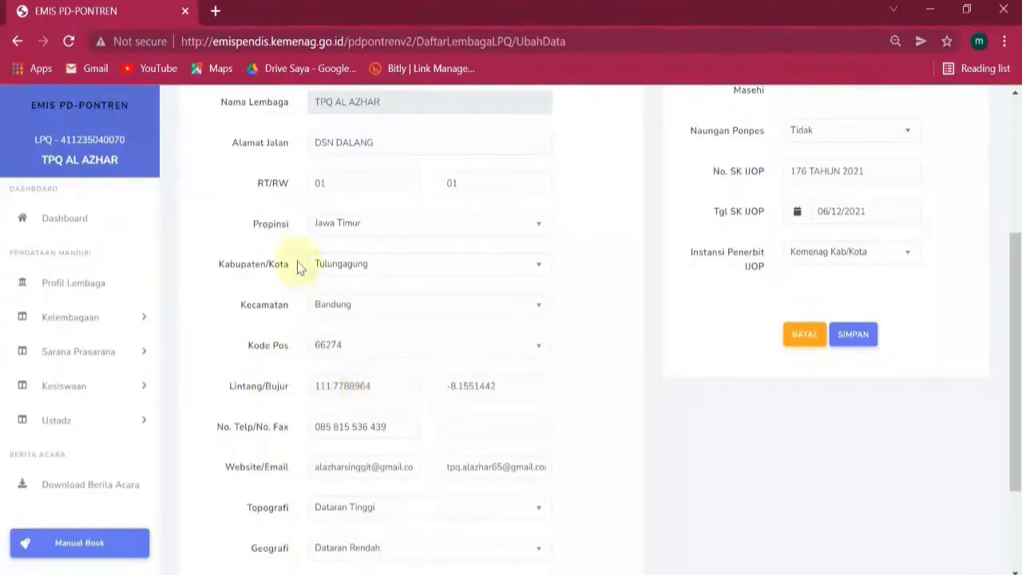
Open Google Maps in a new browser tab from the Google apps menu.
{"action": "left_click", "coordinate": [216, 13]}
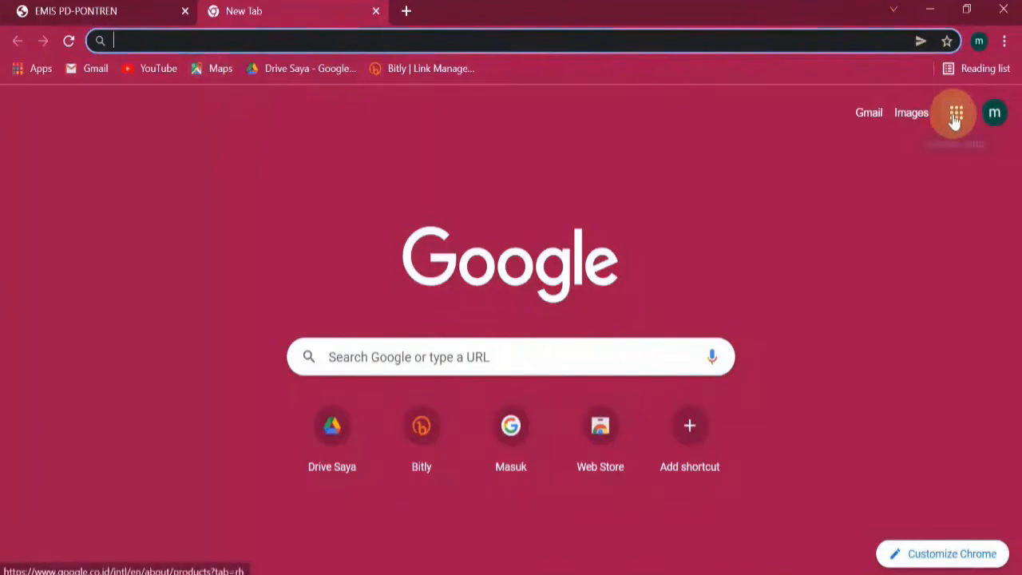
{"action": "left_click", "coordinate": [956, 114]}
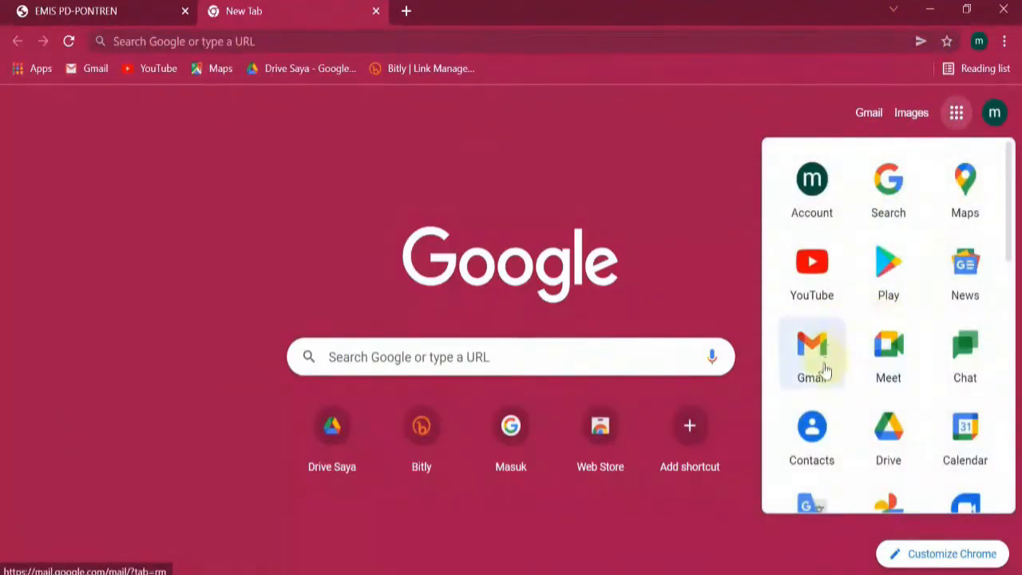
{"action": "left_click", "coordinate": [974, 190]}
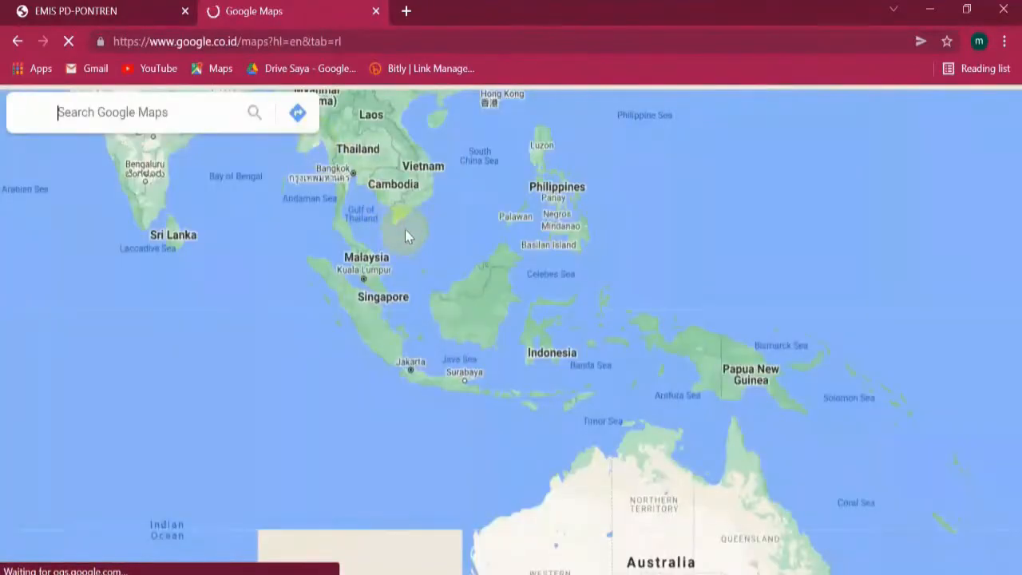
Zoom the map in to the Durenan area near Tulungagung, East Java, and focus the search box.
{"action": "scroll", "coordinate": [411, 354], "scroll_direction": "up", "scroll_amount": 3}
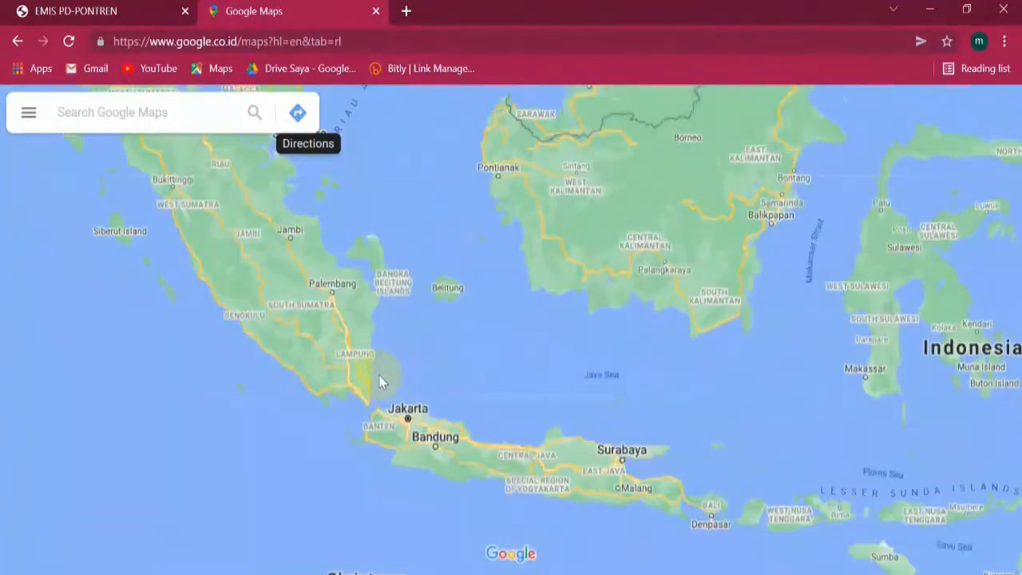
{"action": "scroll", "coordinate": [420, 354], "scroll_direction": "up", "scroll_amount": 2}
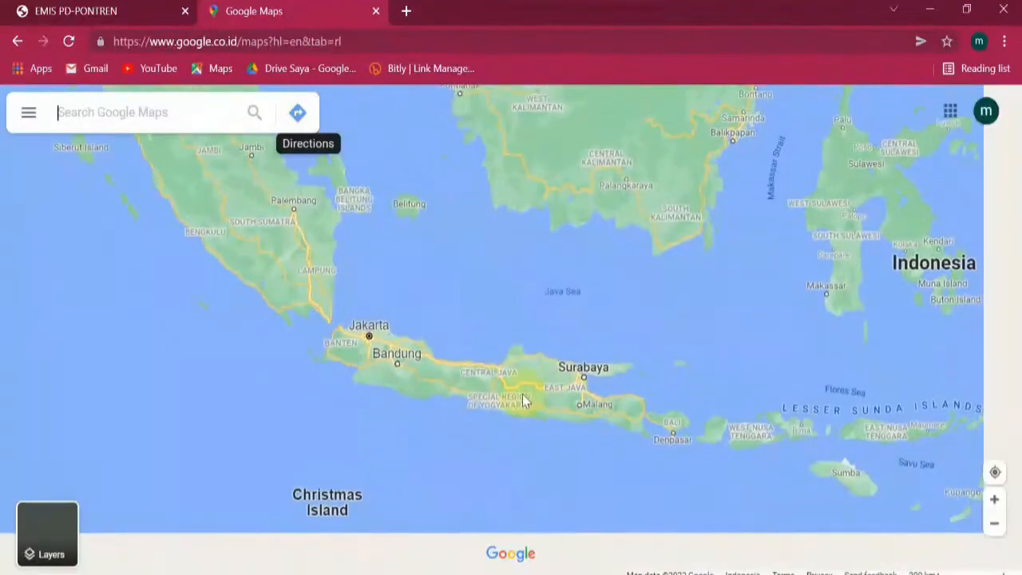
{"action": "scroll", "coordinate": [538, 404], "scroll_direction": "up", "scroll_amount": 3}
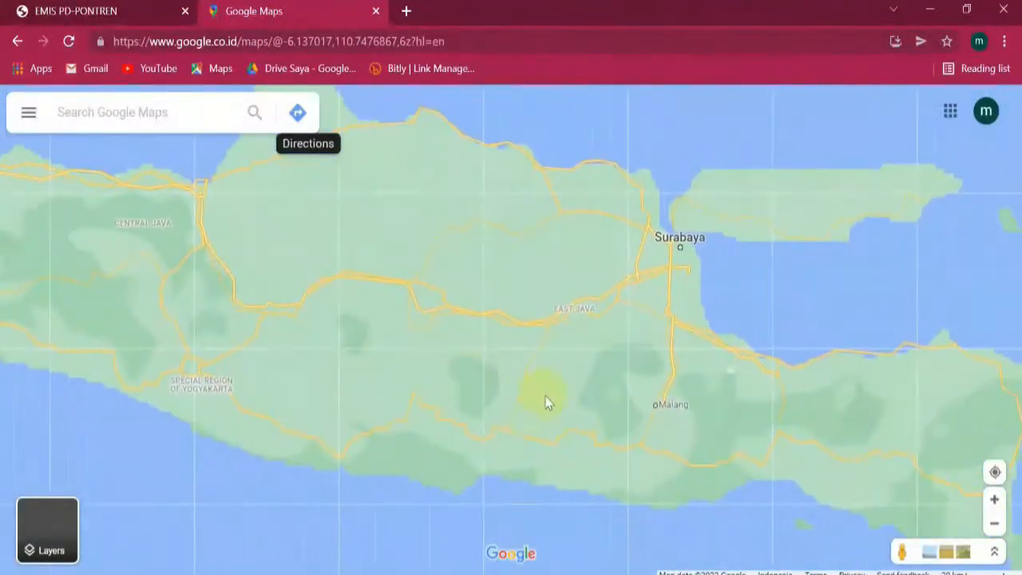
{"action": "scroll", "coordinate": [561, 409], "scroll_direction": "up", "scroll_amount": 1}
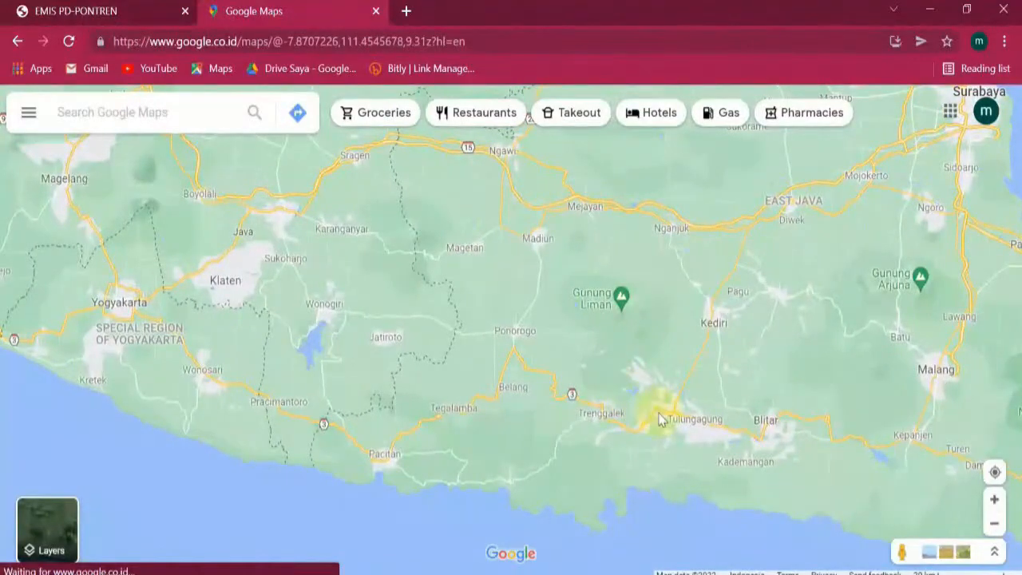
{"action": "scroll", "coordinate": [660, 419], "scroll_direction": "up", "scroll_amount": 1}
{"action": "scroll", "coordinate": [660, 419], "scroll_direction": "up", "scroll_amount": 2}
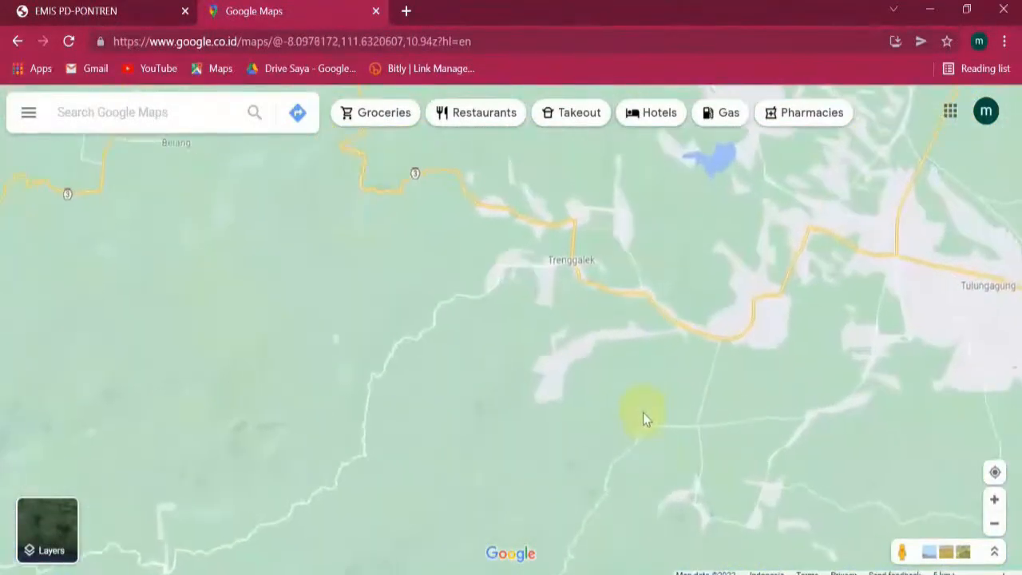
{"action": "scroll", "coordinate": [634, 390], "scroll_direction": "up", "scroll_amount": 3}
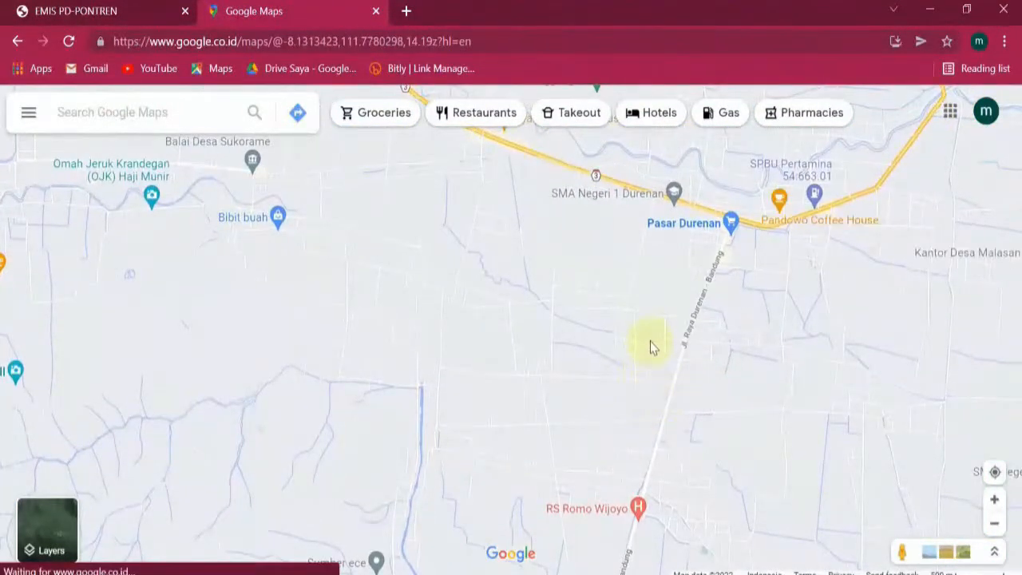
{"action": "left_click", "coordinate": [186, 111]}
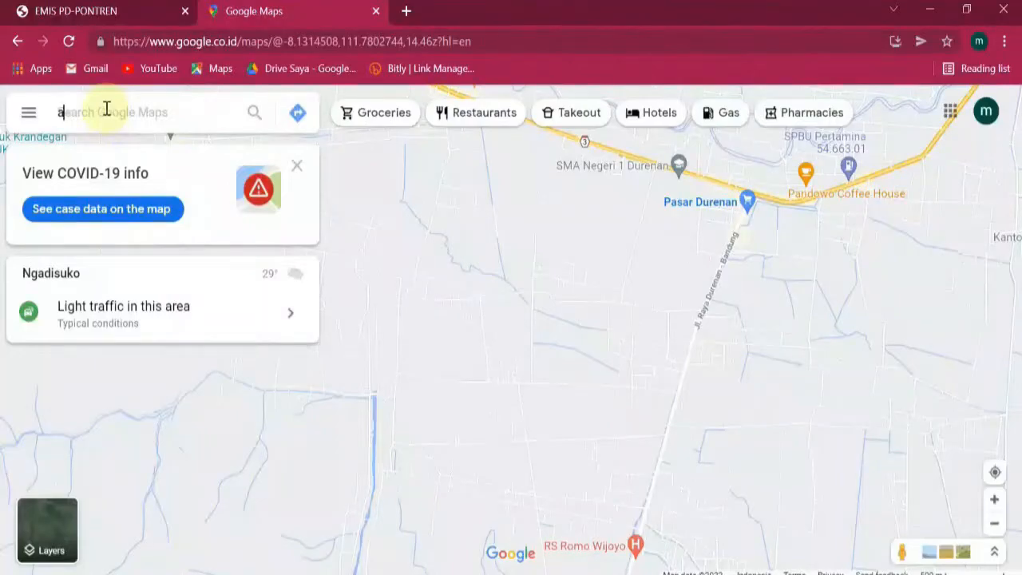
Search 'tpq al azhar', select TPQ AL-AZHAR SINGGIT, and copy its pin coordinates -8.15479, 111.77912.
{"action": "type", "text": "tpq a"}
{"action": "type", "text": "l azhar"}
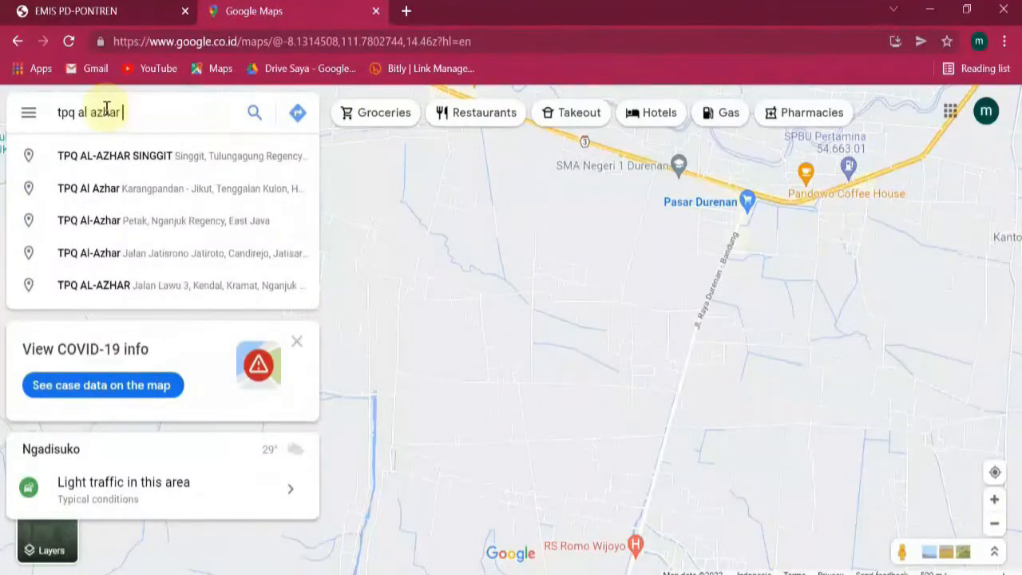
{"action": "left_click", "coordinate": [198, 159]}
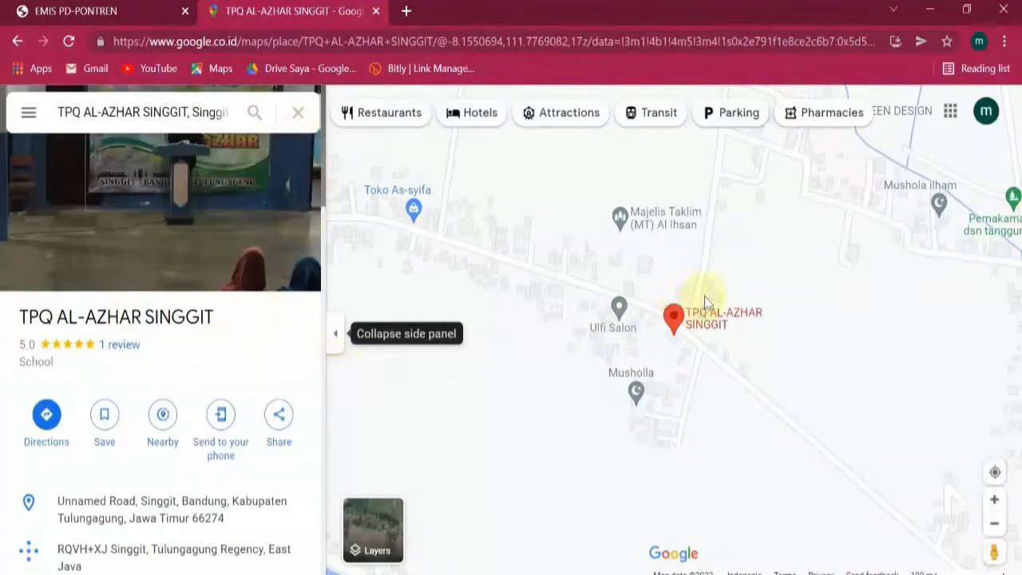
{"action": "scroll", "coordinate": [813, 307], "scroll_direction": "down", "scroll_amount": 3}
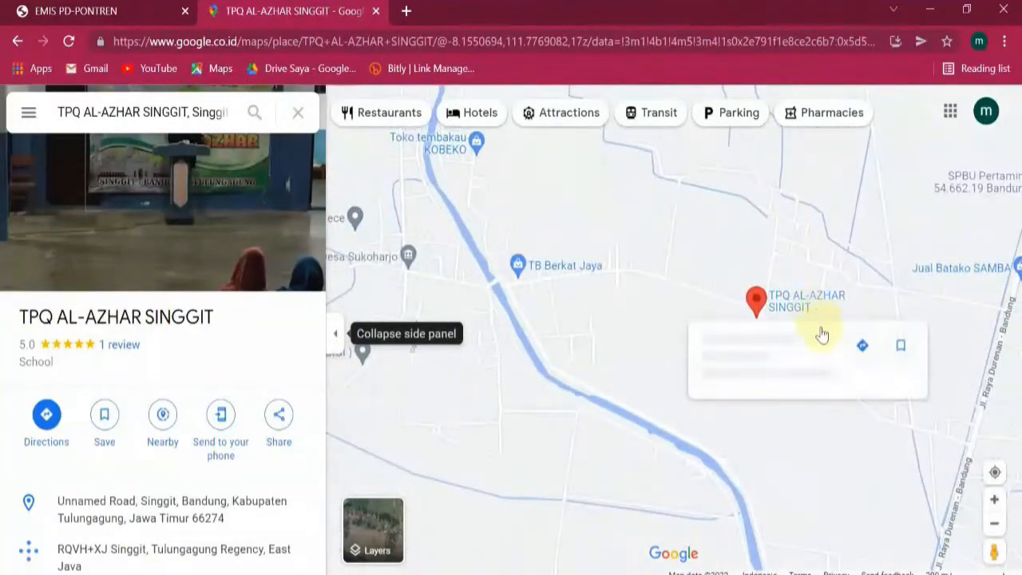
{"action": "scroll", "coordinate": [687, 352], "scroll_direction": "up", "scroll_amount": 2}
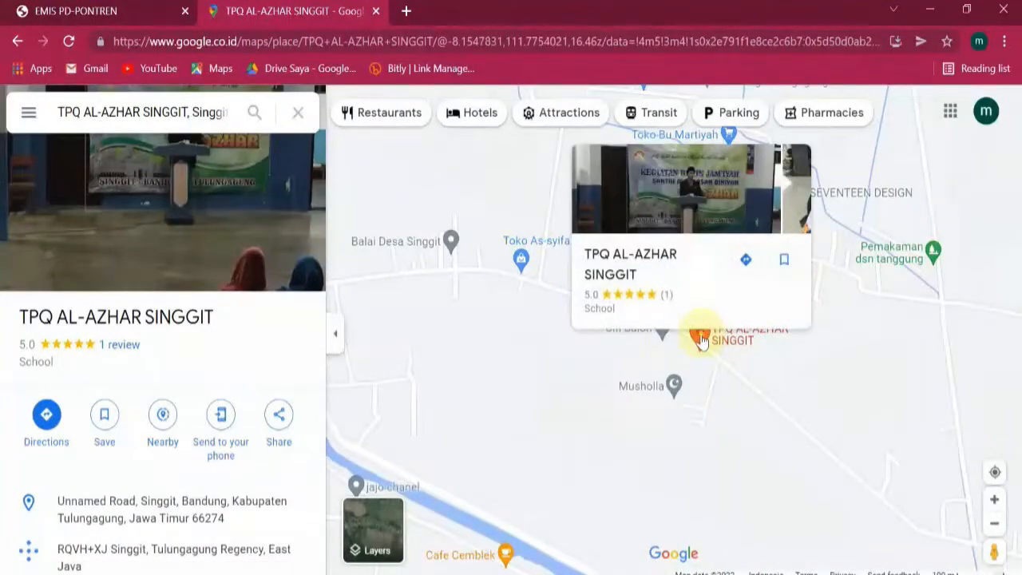
{"action": "right_click", "coordinate": [701, 339]}
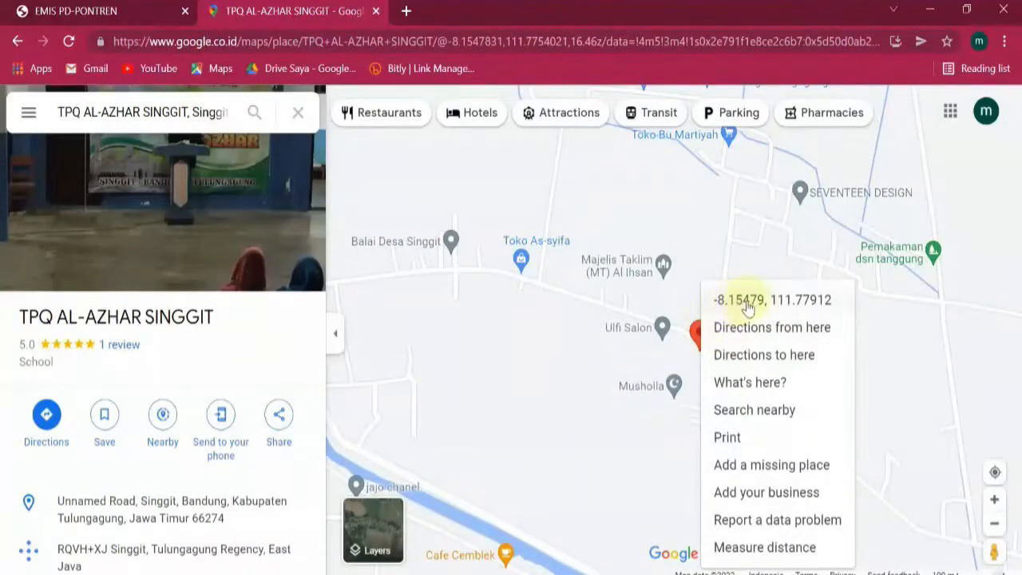
{"action": "left_click", "coordinate": [788, 302]}
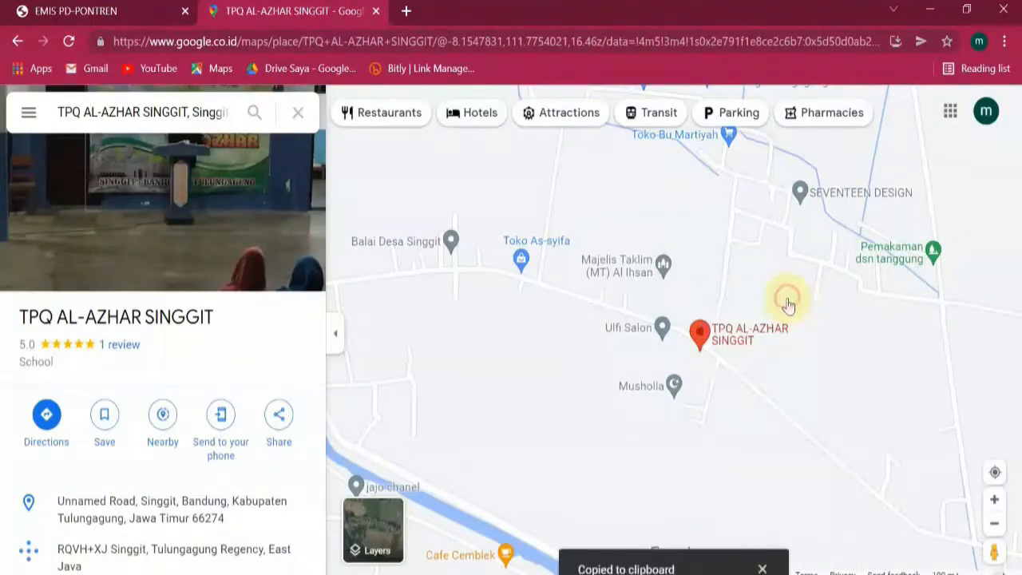
Paste the coordinates into a new tab's address bar, select the latitude, and return to EMIS.
{"action": "left_click", "coordinate": [407, 12]}
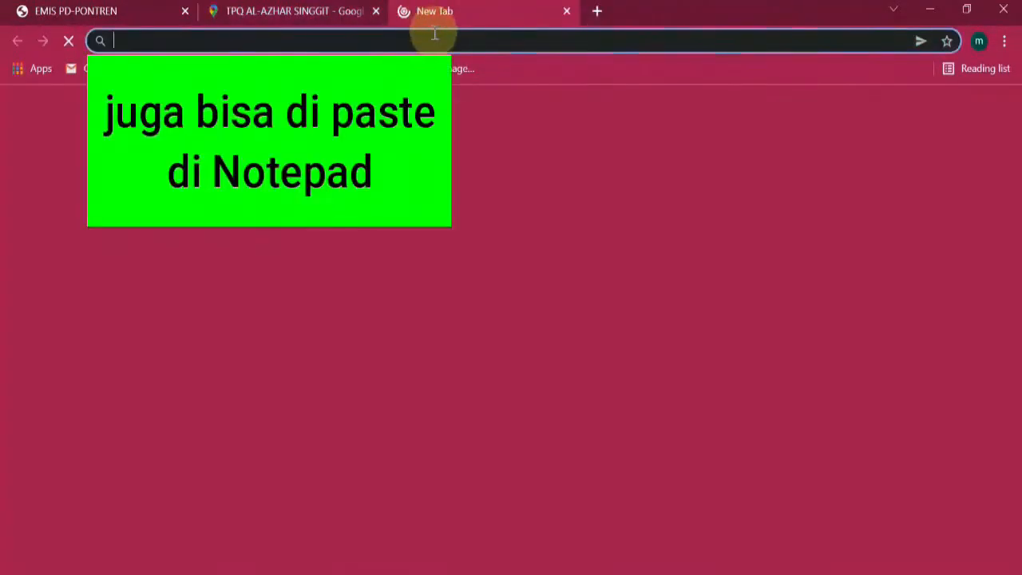
{"action": "left_click", "coordinate": [435, 38]}
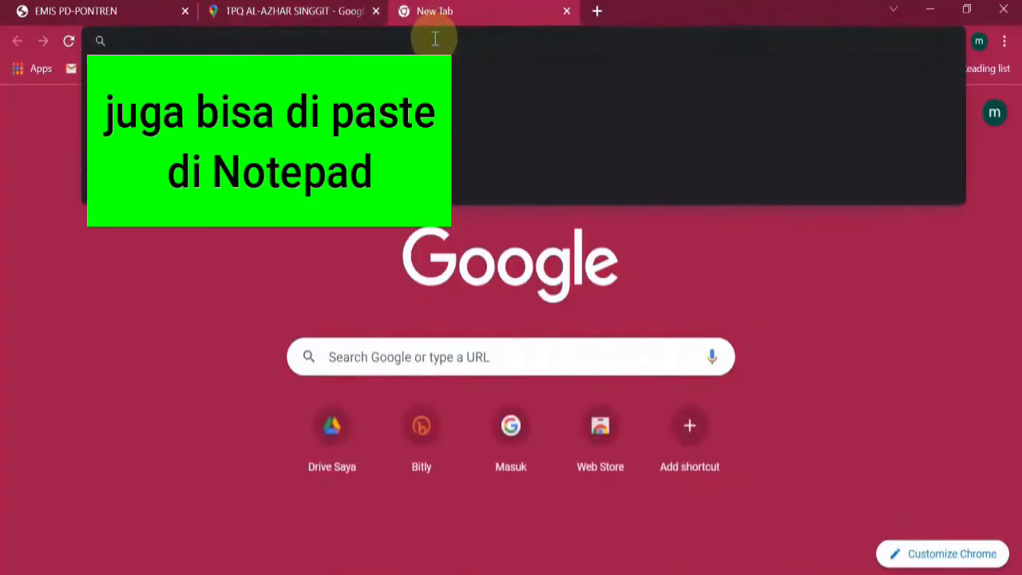
{"action": "right_click", "coordinate": [435, 39]}
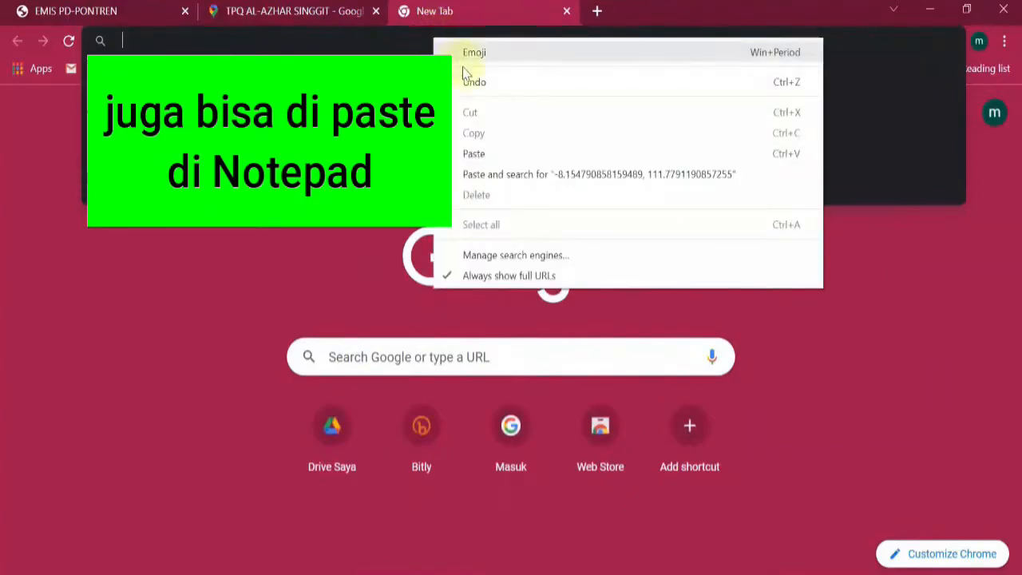
{"action": "left_click", "coordinate": [474, 154]}
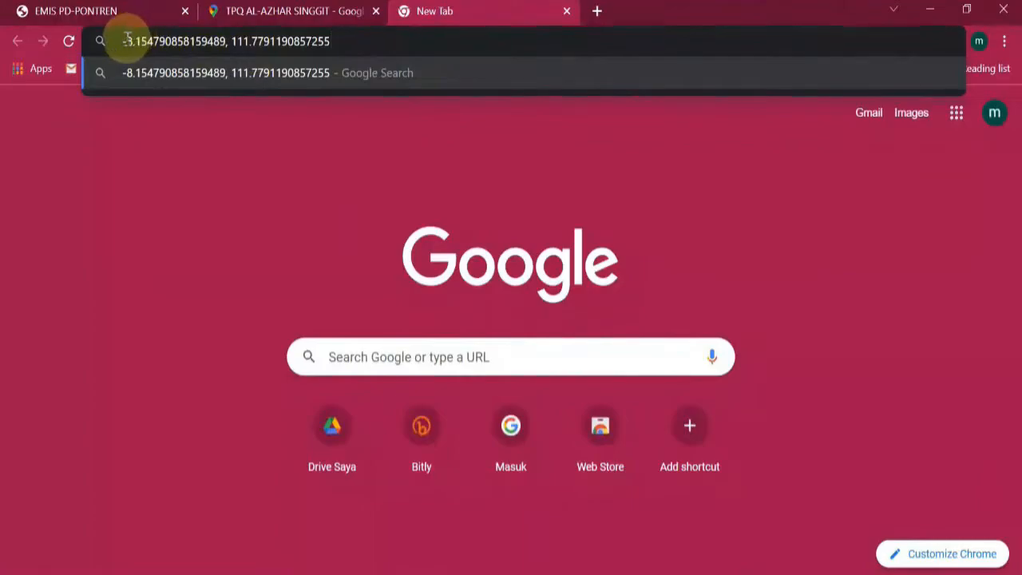
{"action": "left_click_drag", "start_coordinate": [121, 41], "coordinate": [237, 39]}
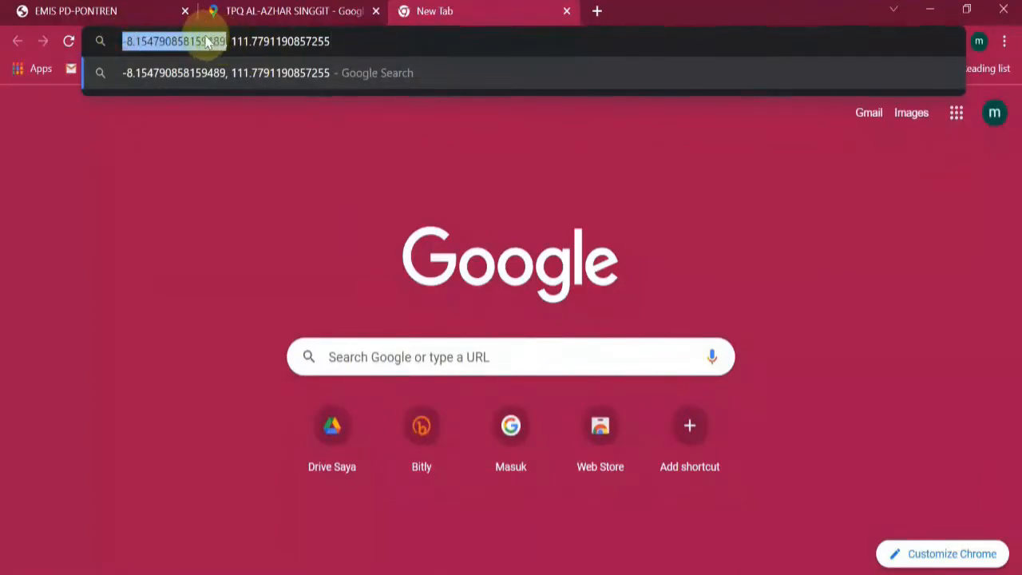
{"action": "left_click", "coordinate": [117, 11]}
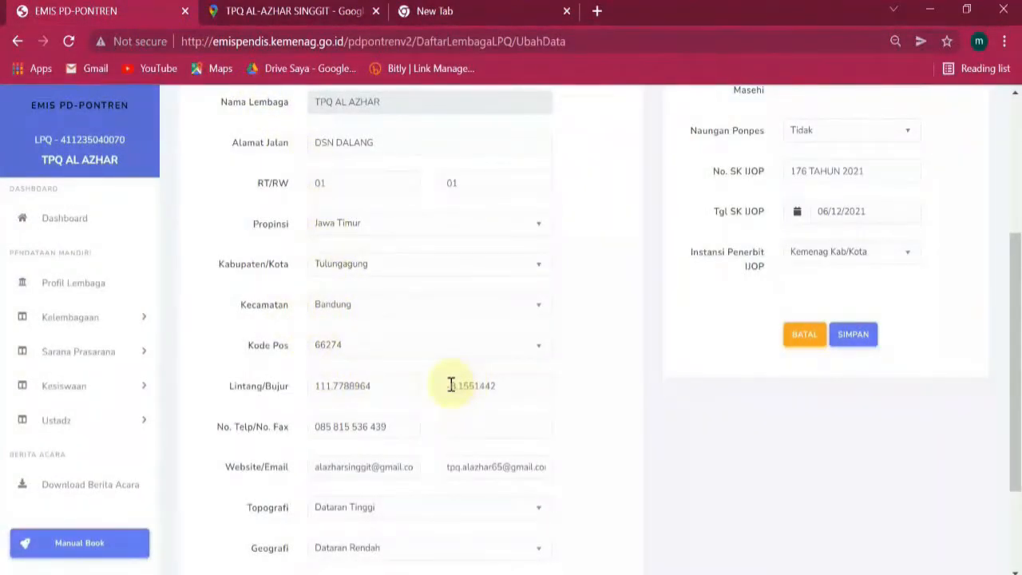
{"action": "left_click_drag", "start_coordinate": [451, 385], "coordinate": [497, 386]}
{"action": "left_click", "coordinate": [531, 381]}
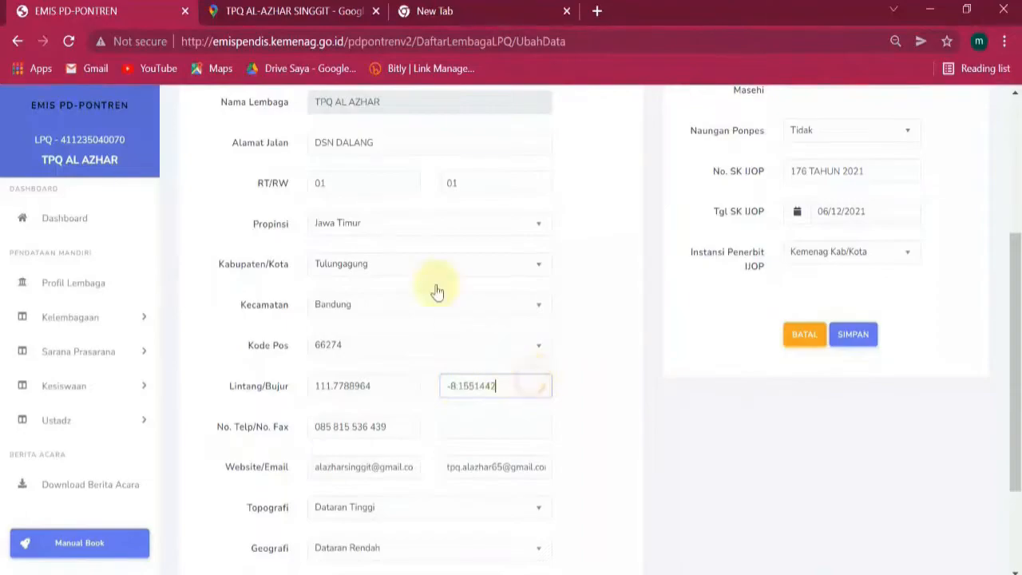
{"action": "left_click", "coordinate": [480, 8]}
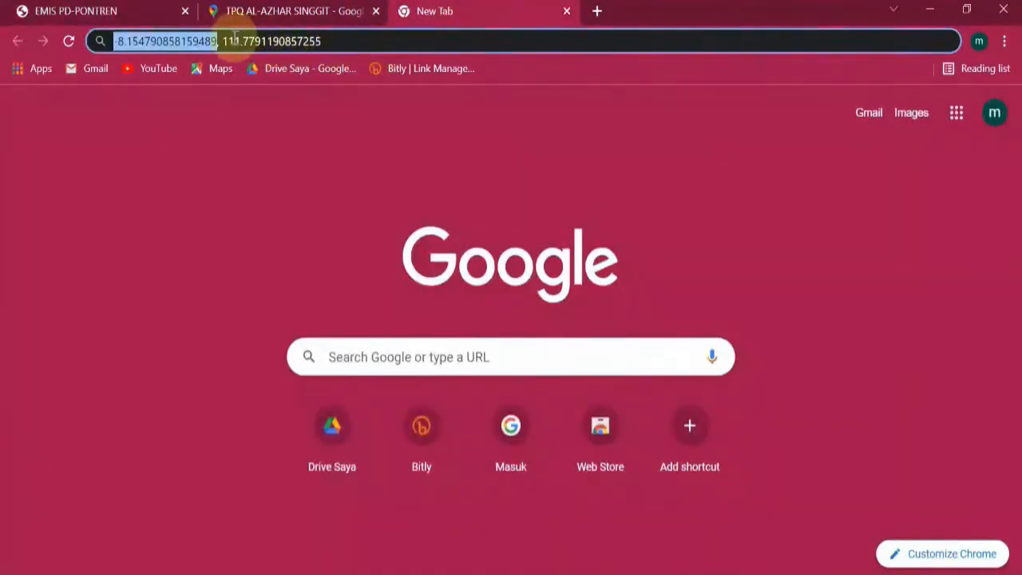
{"action": "left_click_drag", "start_coordinate": [224, 40], "coordinate": [335, 39]}
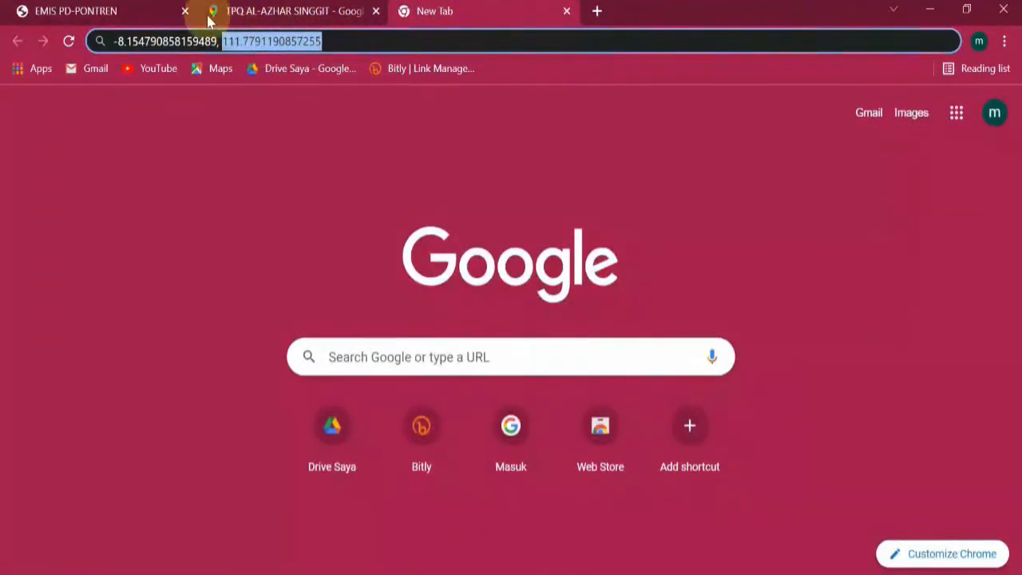
{"action": "left_click", "coordinate": [104, 8]}
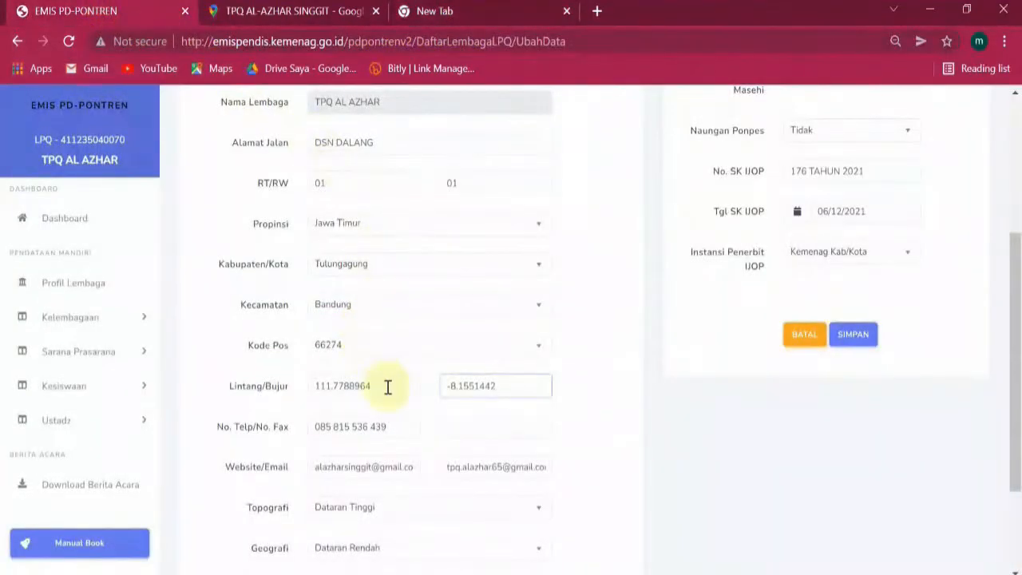
{"action": "left_click_drag", "start_coordinate": [388, 388], "coordinate": [287, 397]}
{"action": "left_click_drag", "start_coordinate": [518, 388], "coordinate": [579, 389]}
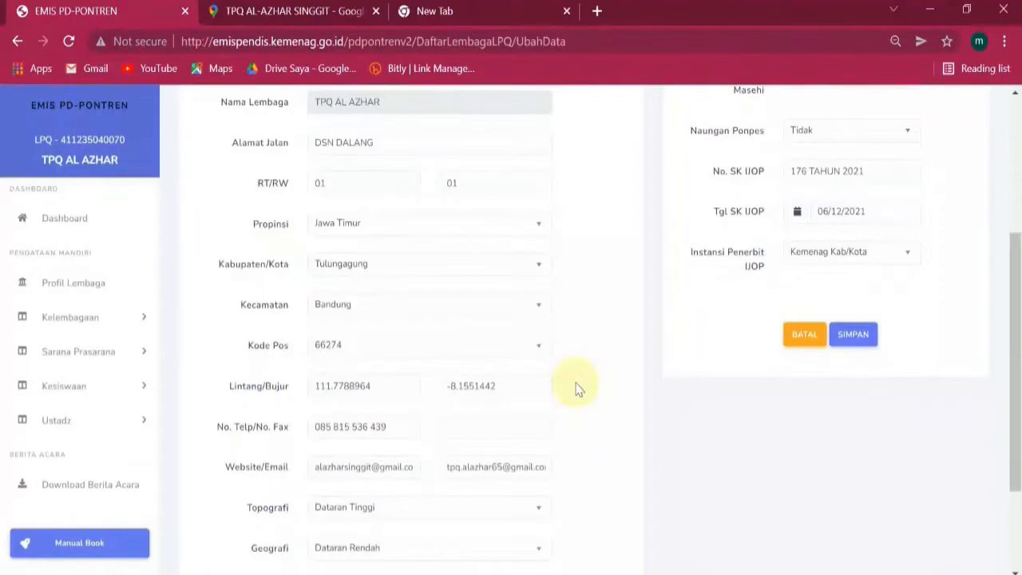
Zoom the map around the TPQ AL-AZHAR SINGGIT marker, then return to the EMIS edit form.
{"action": "left_click", "coordinate": [504, 11]}
{"action": "left_click", "coordinate": [326, 6]}
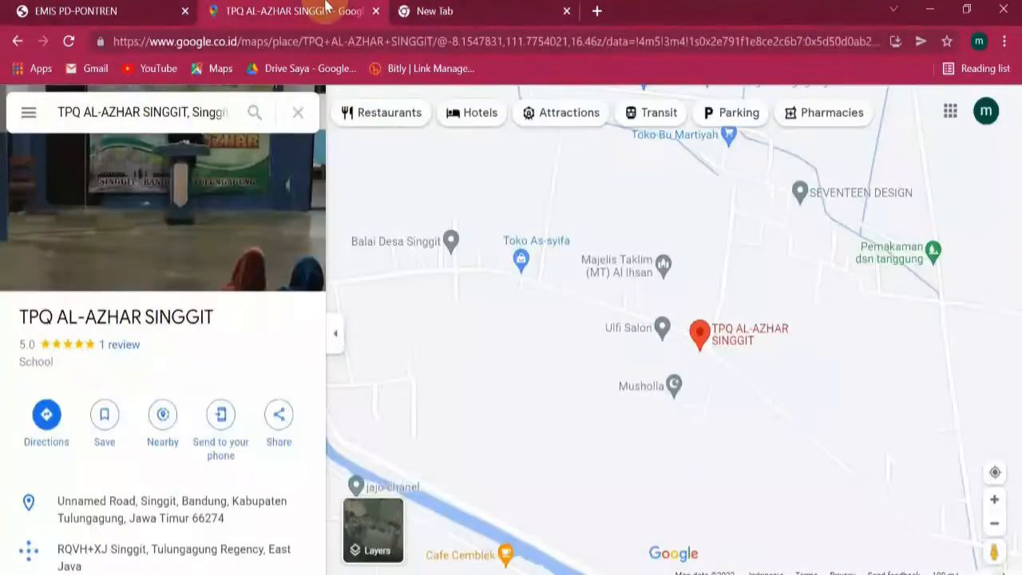
{"action": "scroll", "coordinate": [698, 323], "scroll_direction": "down", "scroll_amount": 5}
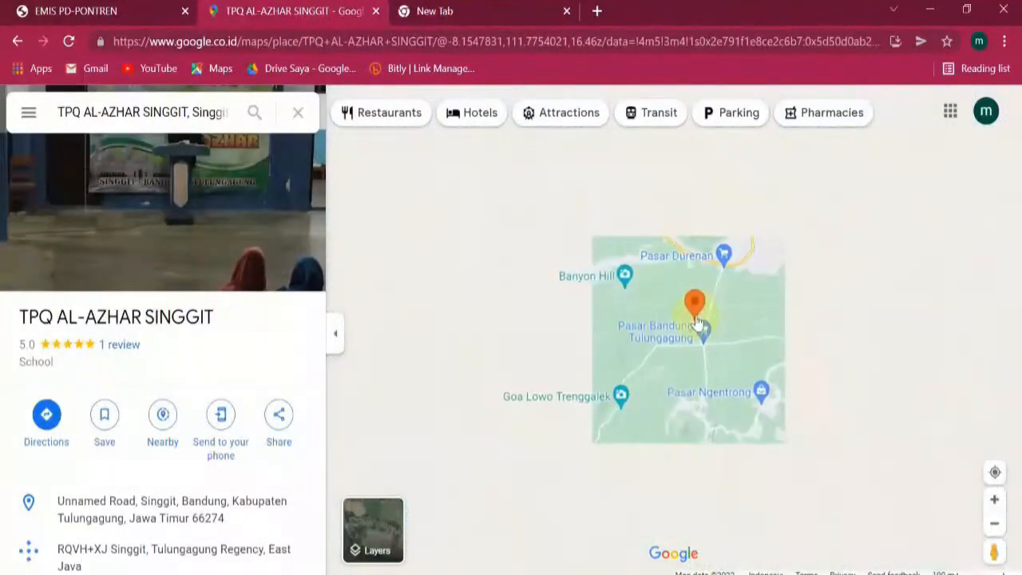
{"action": "scroll", "coordinate": [729, 297], "scroll_direction": "up", "scroll_amount": 3}
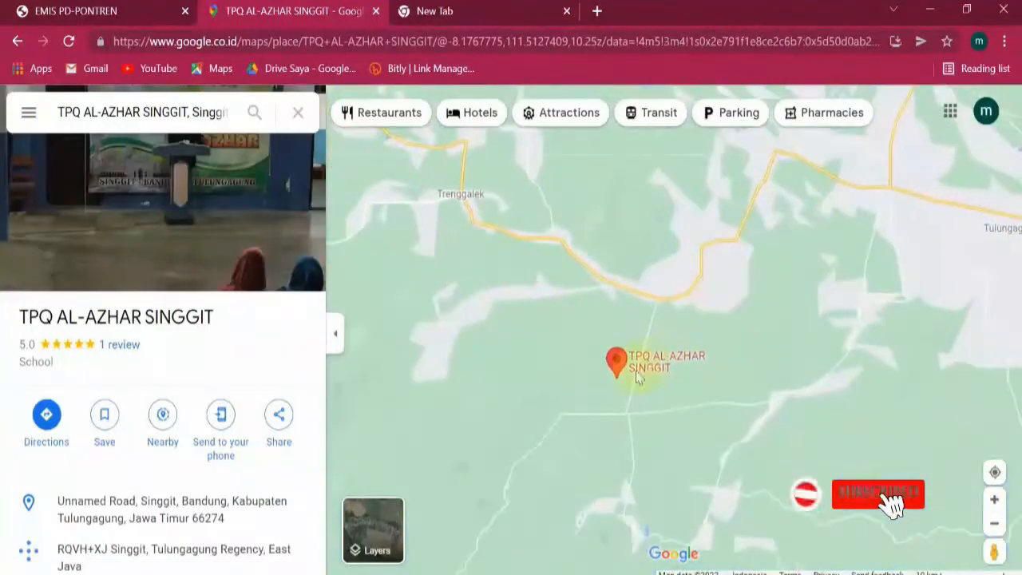
{"action": "scroll", "coordinate": [637, 375], "scroll_direction": "up", "scroll_amount": 4}
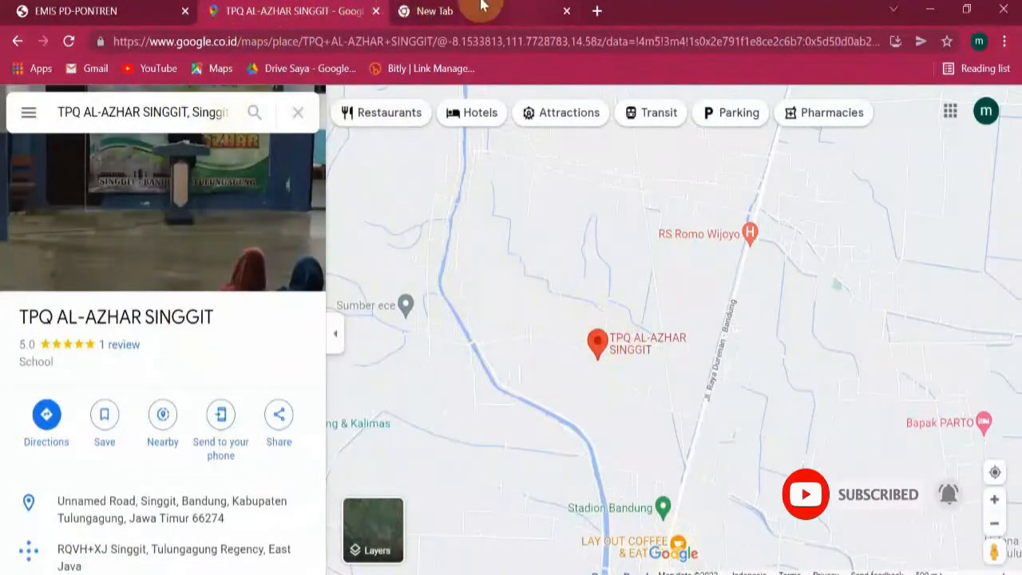
{"action": "left_click", "coordinate": [56, 11]}
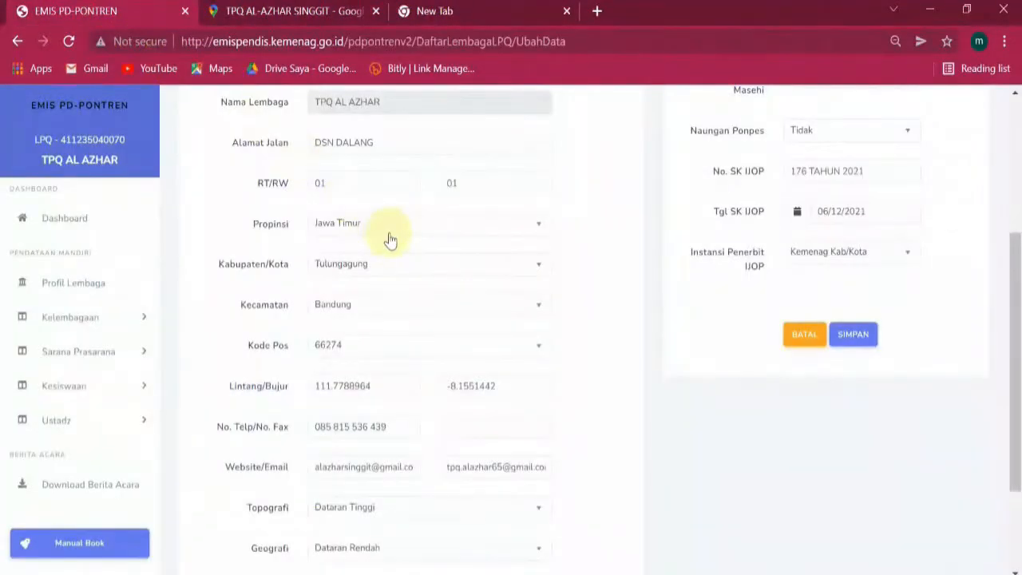
{"action": "scroll", "coordinate": [392, 310], "scroll_direction": "down", "scroll_amount": 2}
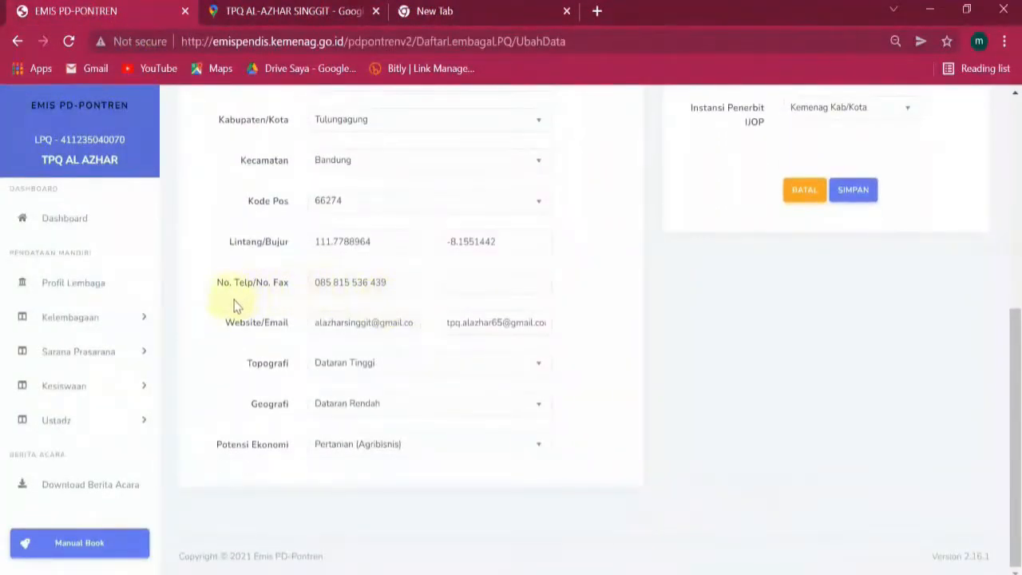
{"action": "left_click", "coordinate": [397, 280]}
{"action": "left_click", "coordinate": [448, 279]}
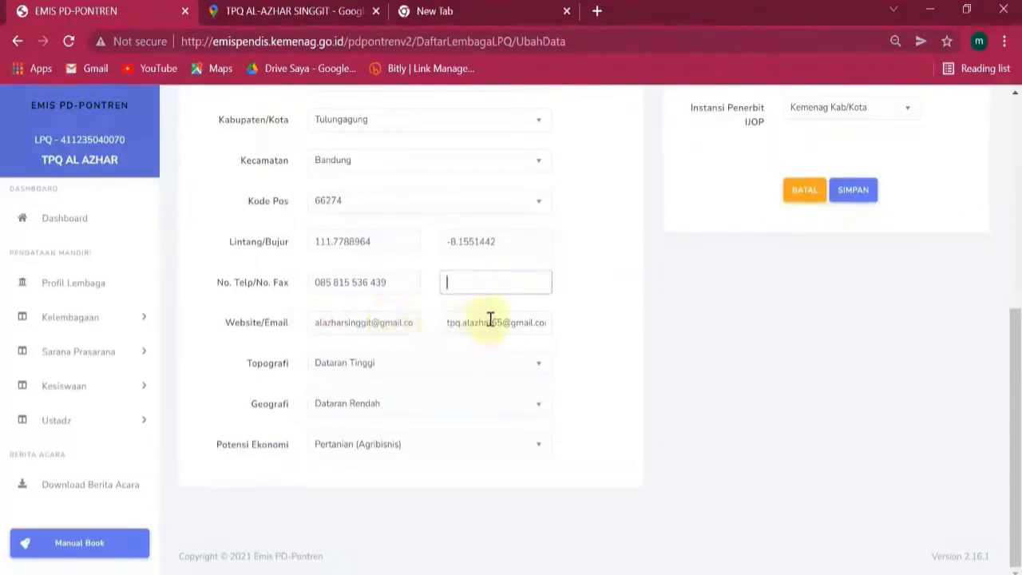
{"action": "left_click", "coordinate": [398, 370]}
{"action": "left_click", "coordinate": [394, 372]}
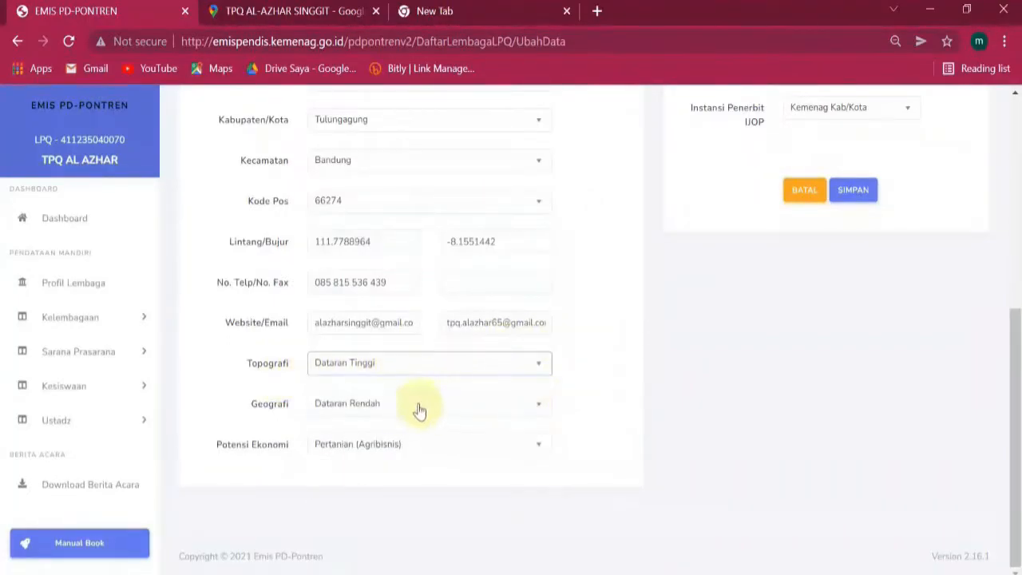
{"action": "left_click", "coordinate": [416, 407]}
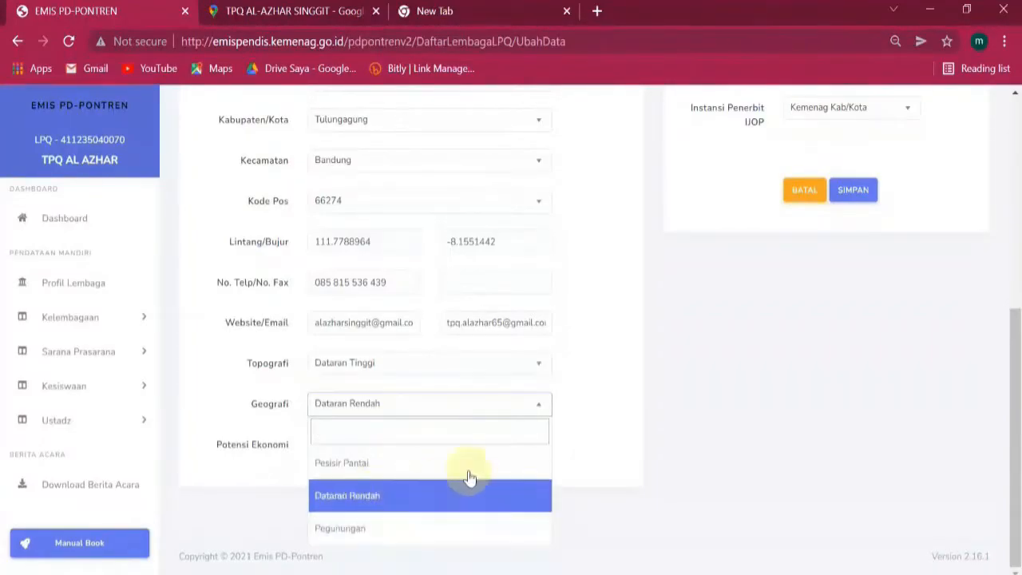
{"action": "left_click", "coordinate": [610, 392]}
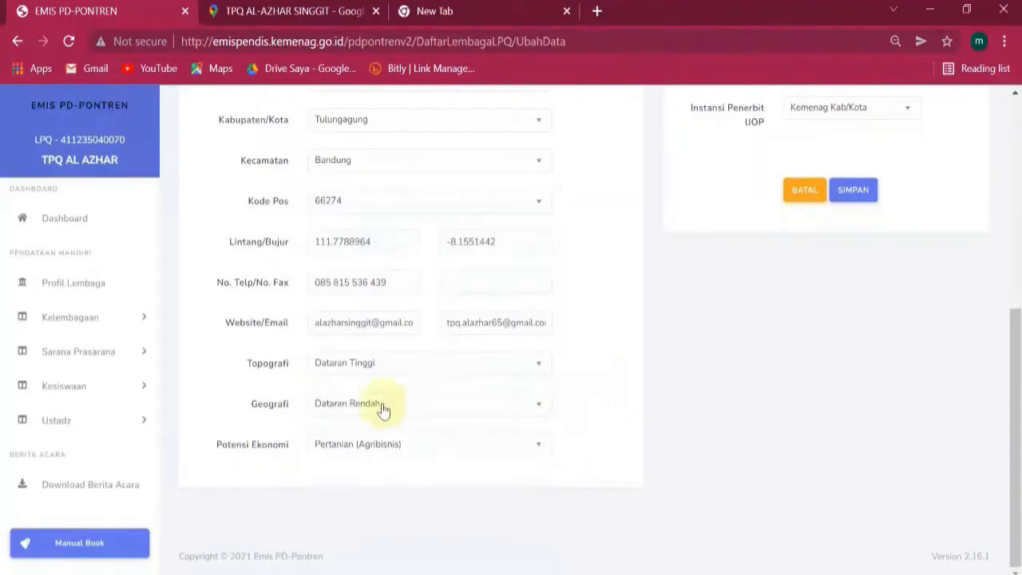
{"action": "left_click", "coordinate": [461, 366]}
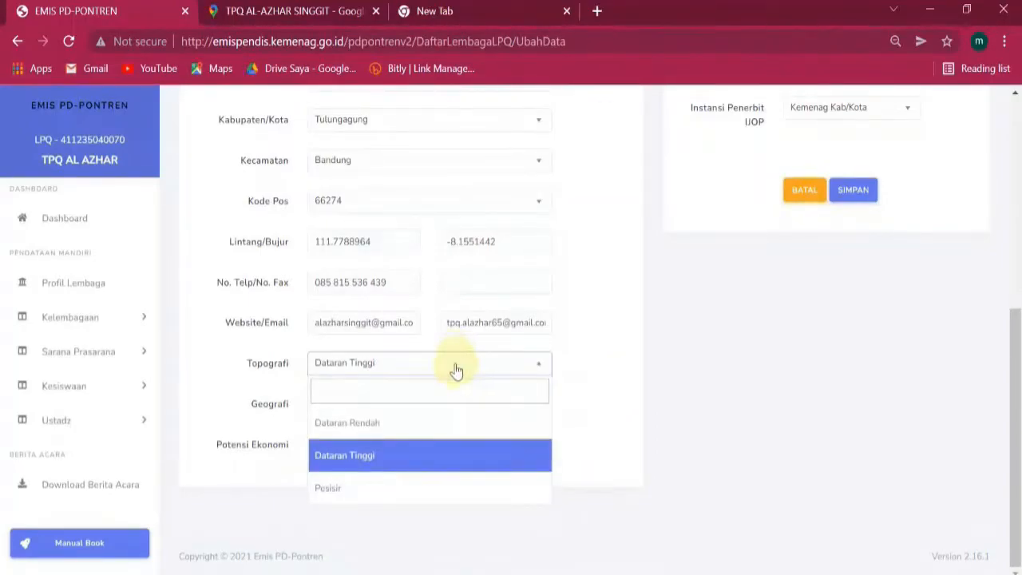
{"action": "left_click", "coordinate": [575, 361]}
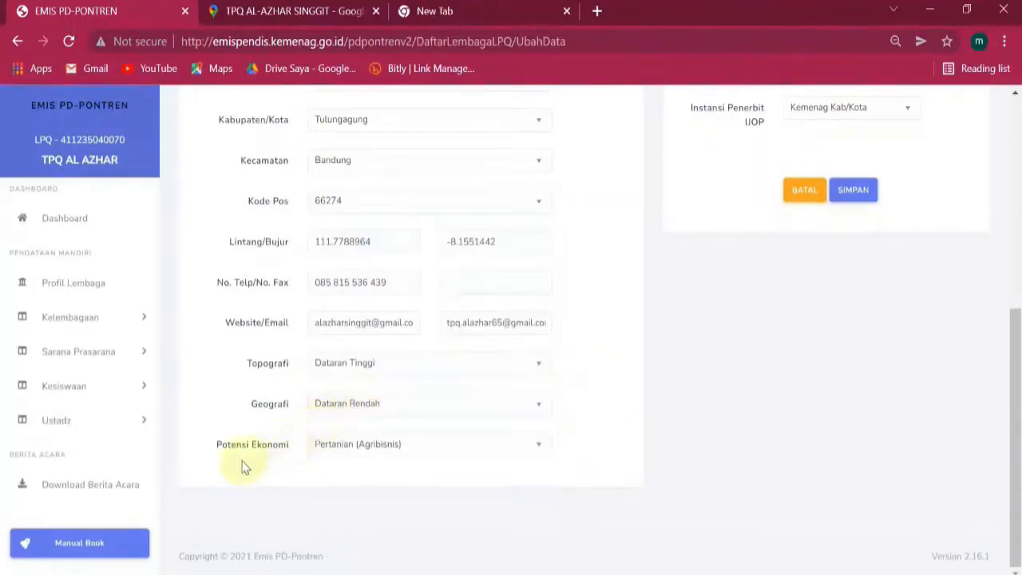
{"action": "left_click", "coordinate": [430, 452]}
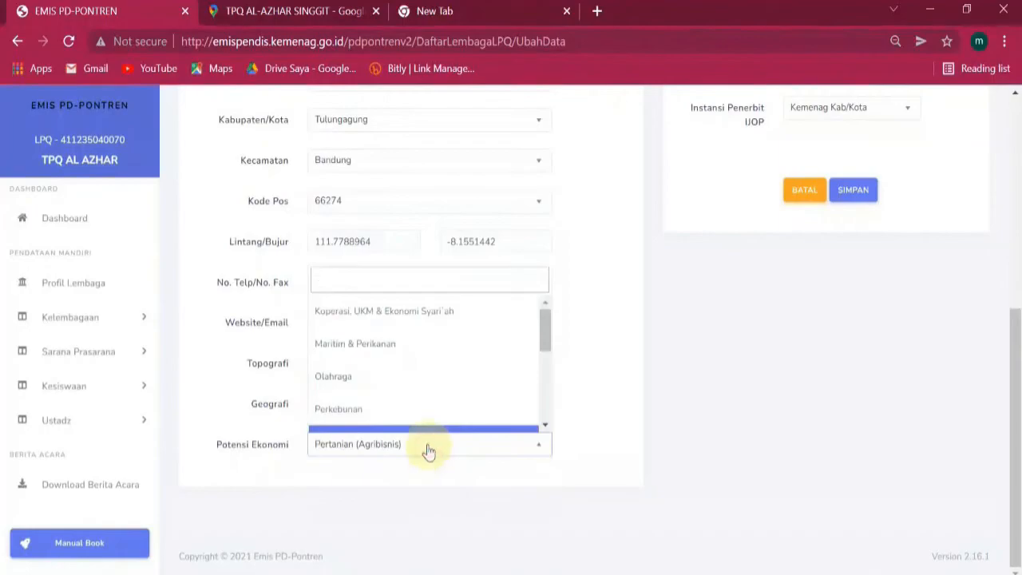
{"action": "scroll", "coordinate": [444, 386], "scroll_direction": "up", "scroll_amount": 2}
{"action": "scroll", "coordinate": [445, 387], "scroll_direction": "down", "scroll_amount": 2}
{"action": "left_click_drag", "start_coordinate": [550, 324], "coordinate": [525, 390]}
{"action": "left_click", "coordinate": [640, 367]}
{"action": "scroll", "coordinate": [640, 365], "scroll_direction": "up", "scroll_amount": 5}
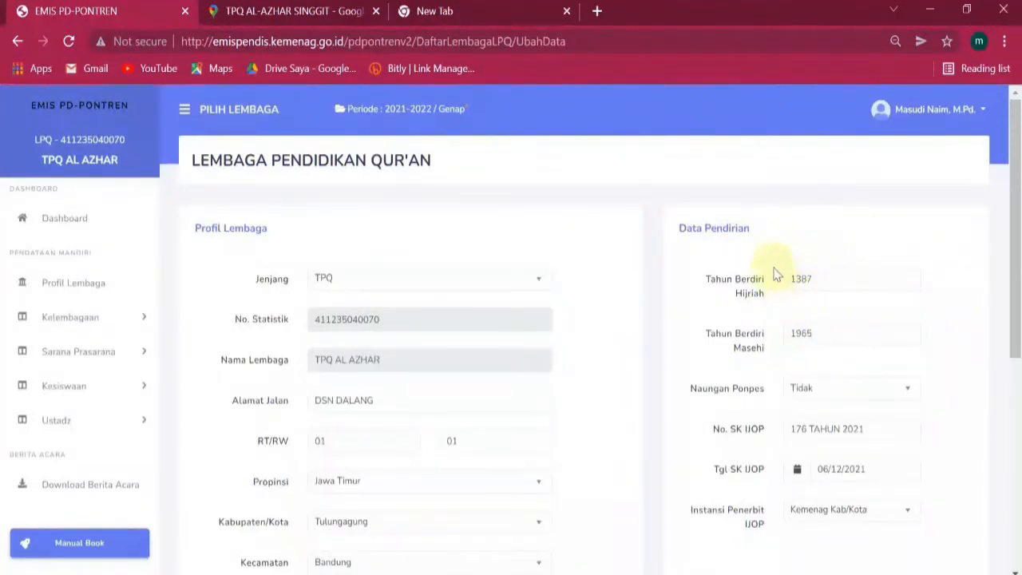
Keep Naungan Ponpes as Tidak and check the decree number 176 TAHUN 2021.
{"action": "scroll", "coordinate": [821, 336], "scroll_direction": "down", "scroll_amount": 1}
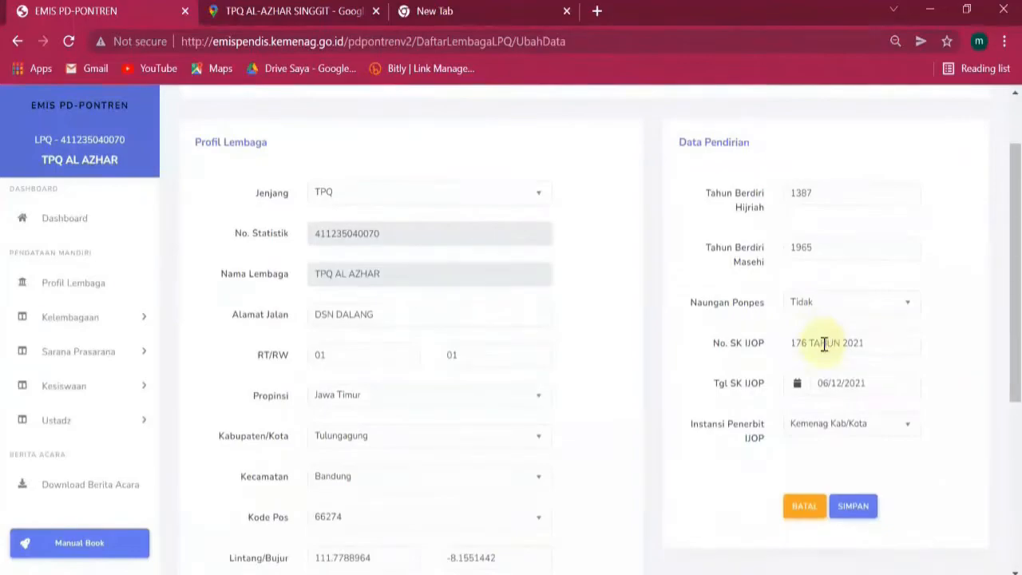
{"action": "left_click", "coordinate": [857, 308]}
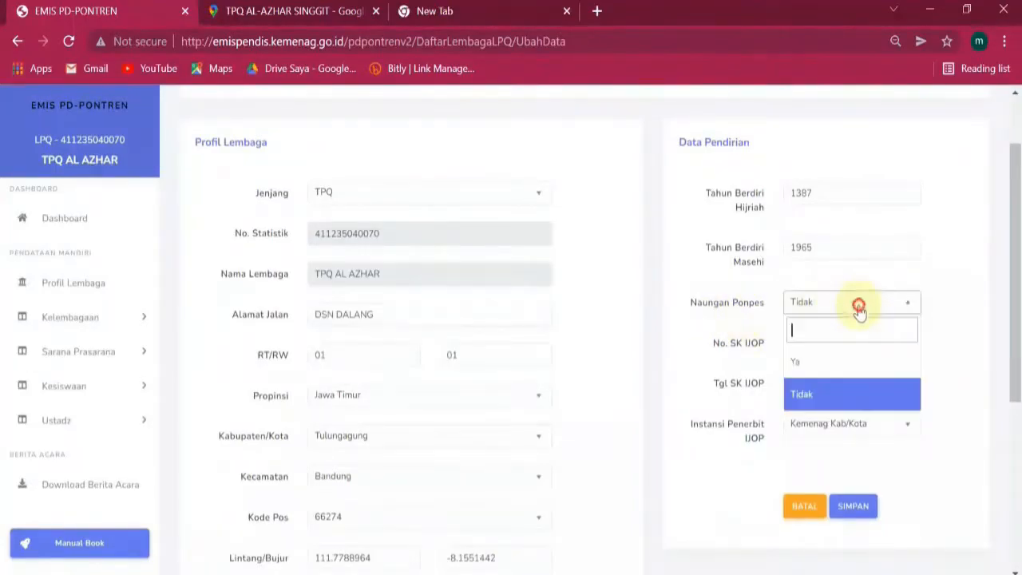
{"action": "left_click", "coordinate": [859, 310]}
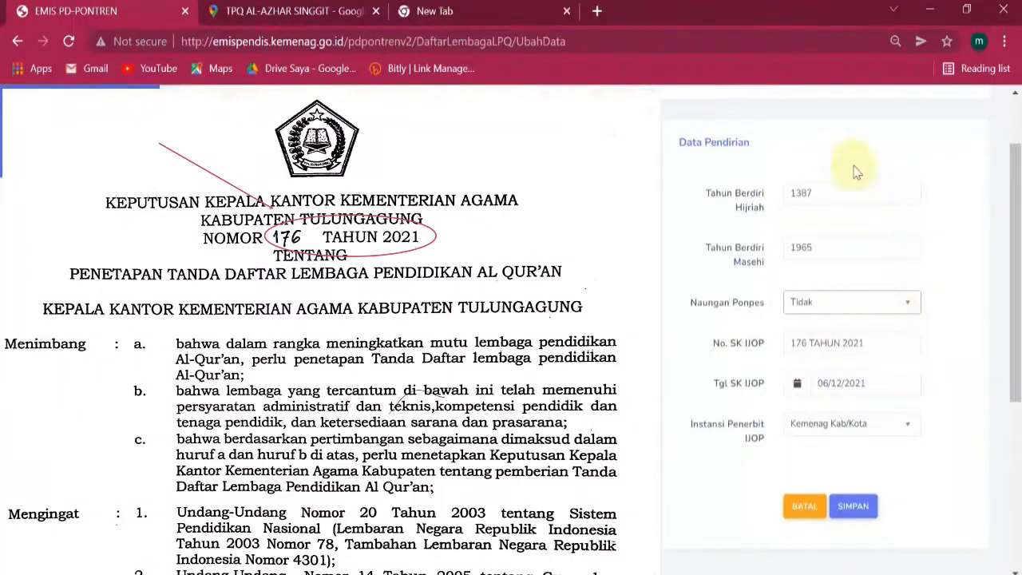
{"action": "left_click_drag", "start_coordinate": [869, 343], "coordinate": [783, 355]}
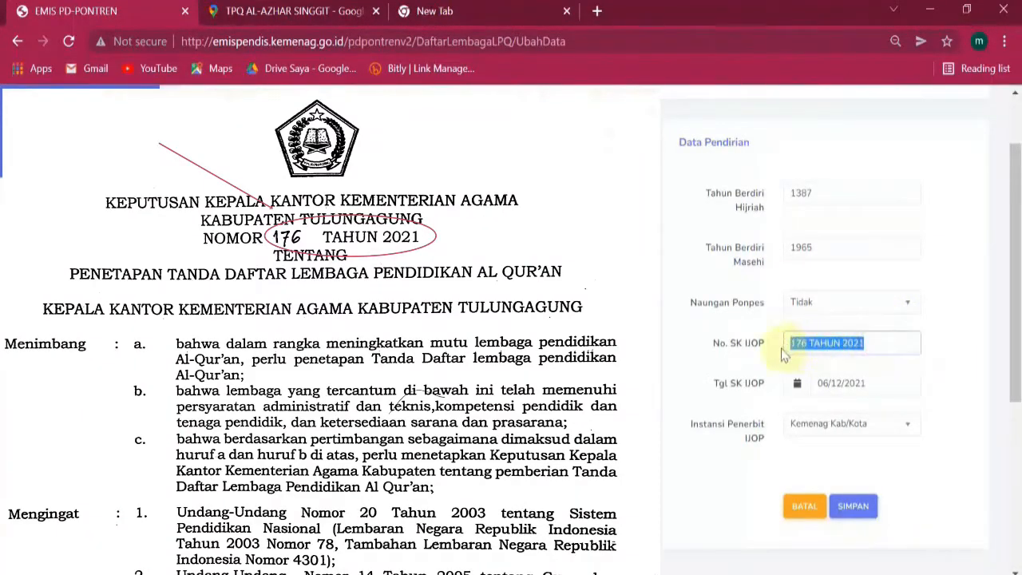
{"action": "left_click", "coordinate": [875, 341]}
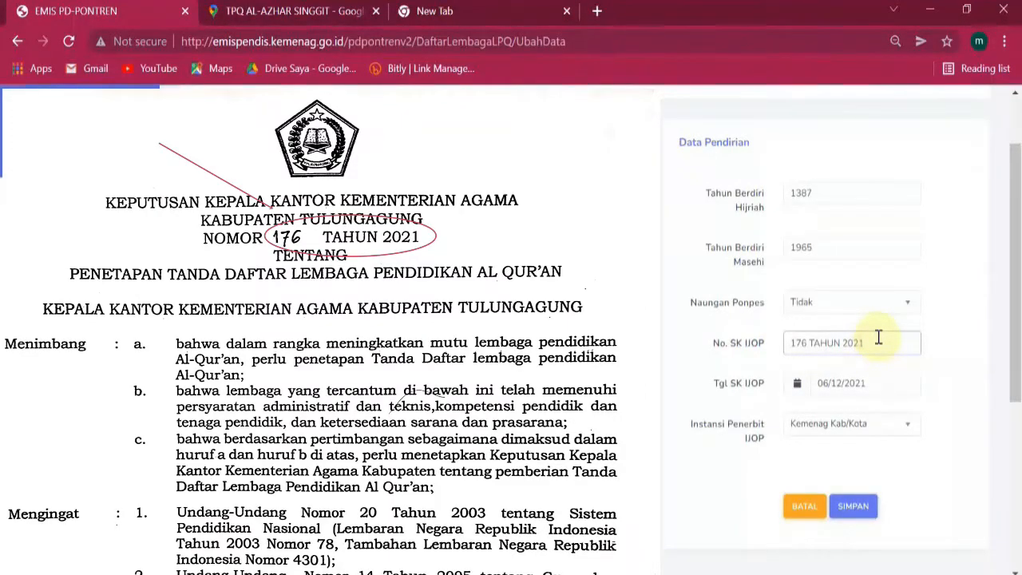
{"action": "left_click_drag", "start_coordinate": [878, 337], "coordinate": [787, 343]}
{"action": "left_click", "coordinate": [840, 342]}
{"action": "left_click", "coordinate": [948, 352]}
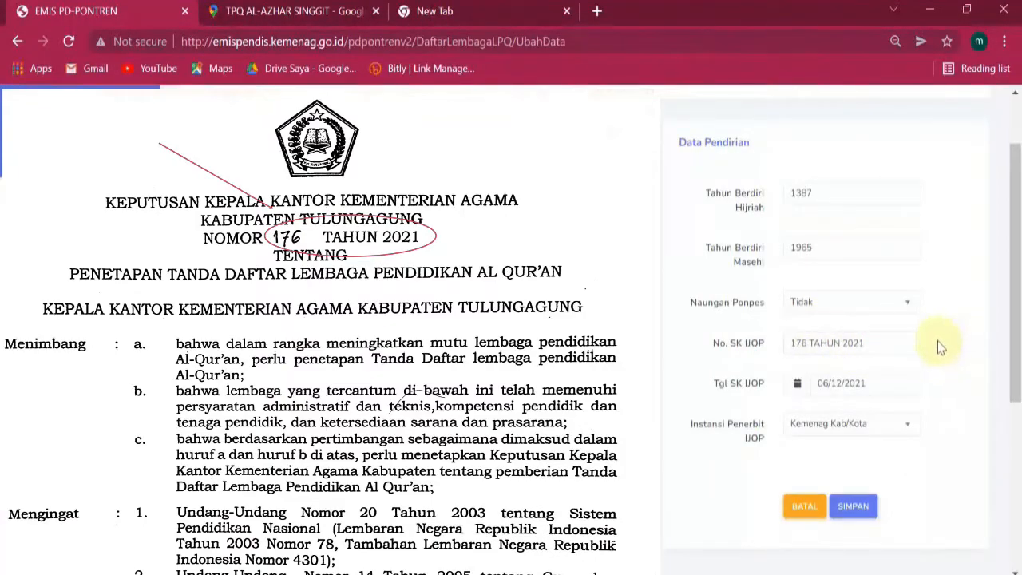
Set the Tgl SK IJOP date to 29/01/2022 using the calendar.
{"action": "scroll", "coordinate": [928, 344], "scroll_direction": "down", "scroll_amount": 2}
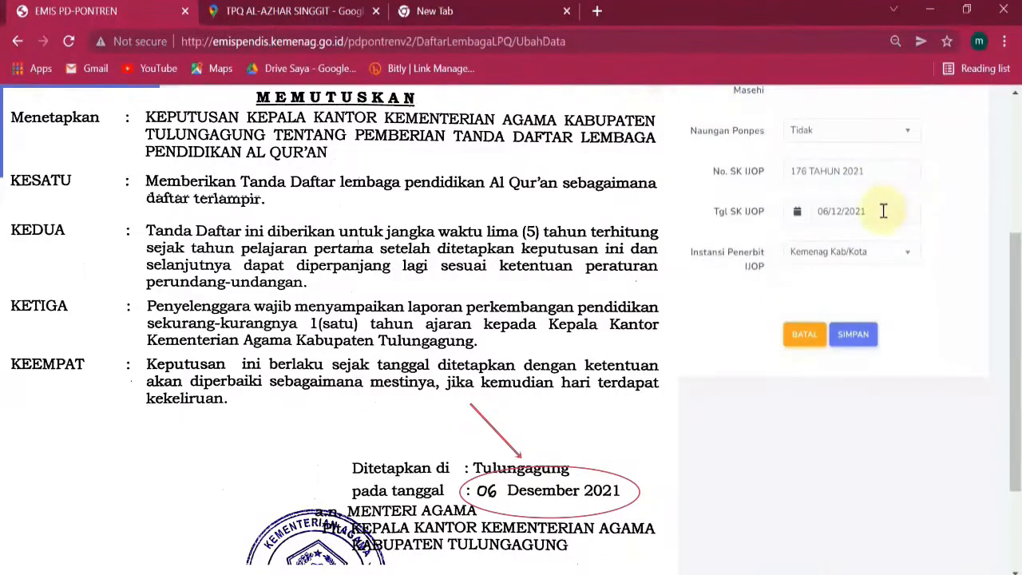
{"action": "left_click", "coordinate": [883, 211]}
{"action": "left_click", "coordinate": [936, 210]}
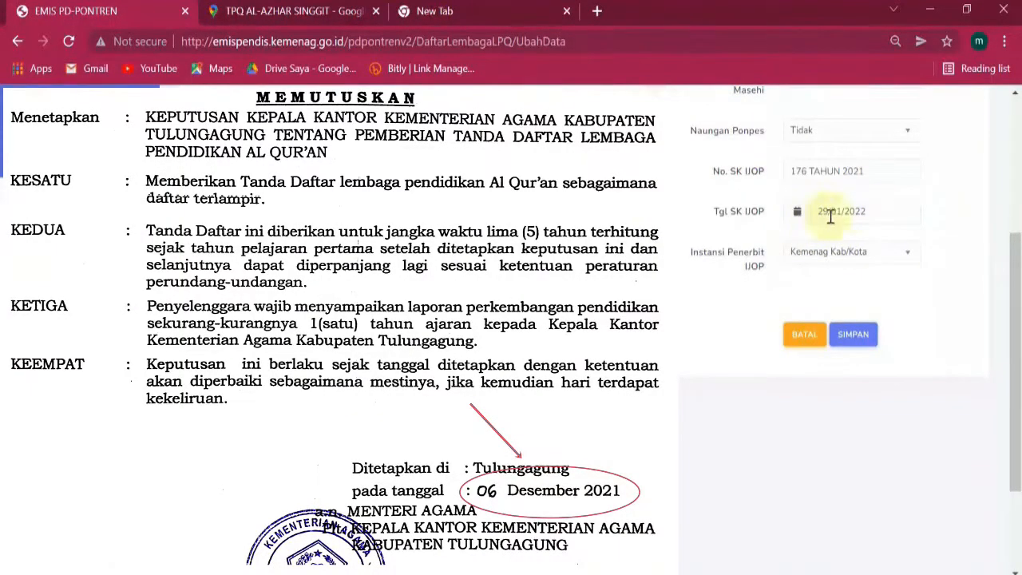
{"action": "scroll", "coordinate": [871, 247], "scroll_direction": "up", "scroll_amount": 1}
{"action": "left_click", "coordinate": [844, 294]}
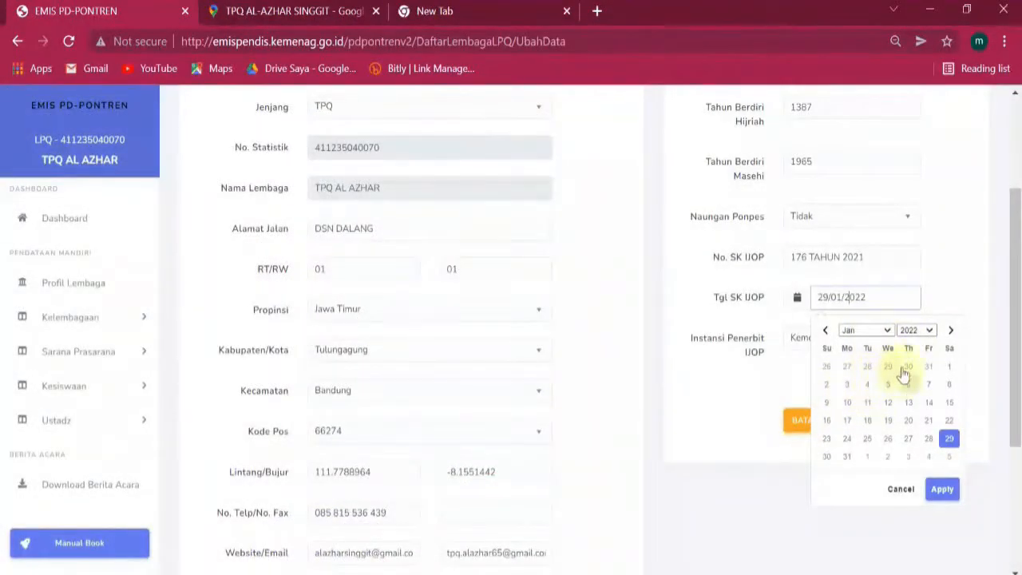
Keep the 29/01/2022 date and Kemenag Kab/Kota as issuing agency, then save with SIMPAN.
{"action": "left_click", "coordinate": [938, 281]}
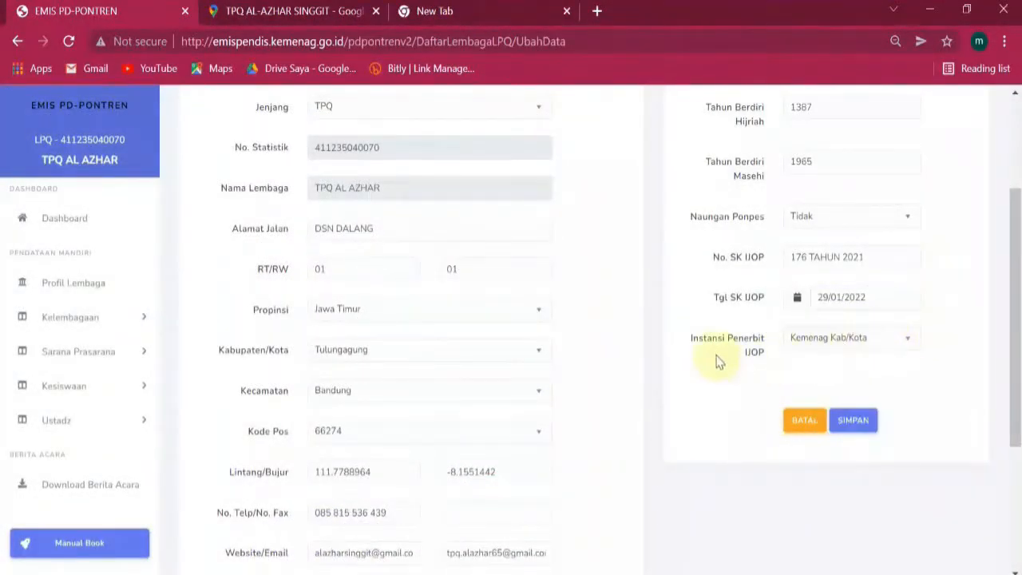
{"action": "left_click", "coordinate": [912, 344]}
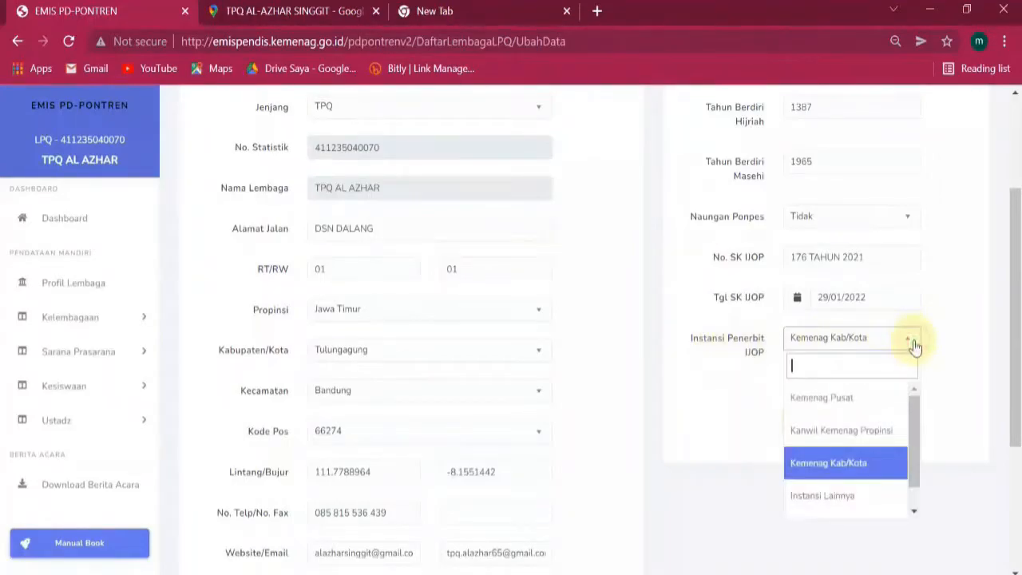
{"action": "left_click", "coordinate": [853, 470]}
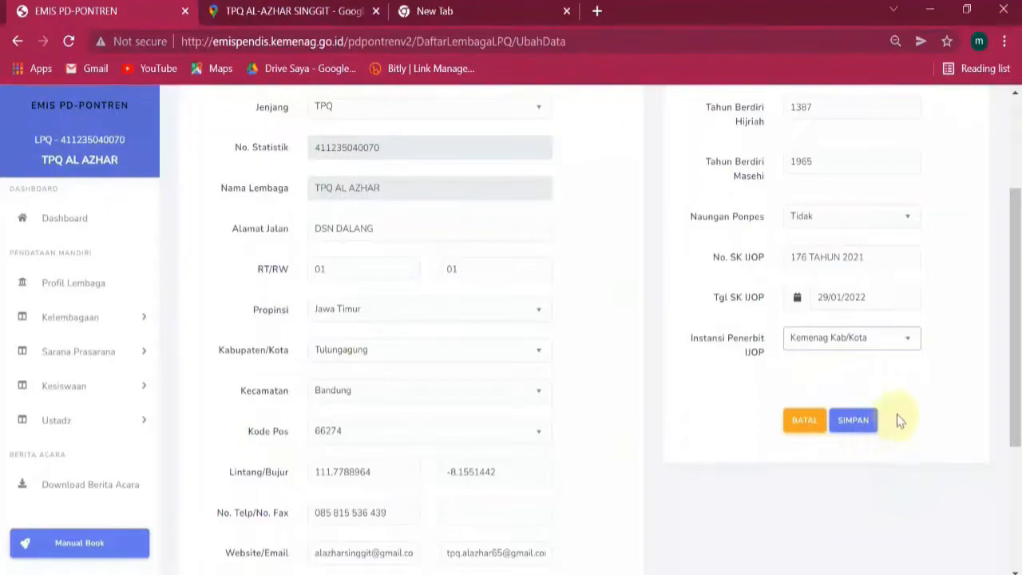
{"action": "left_click", "coordinate": [866, 423]}
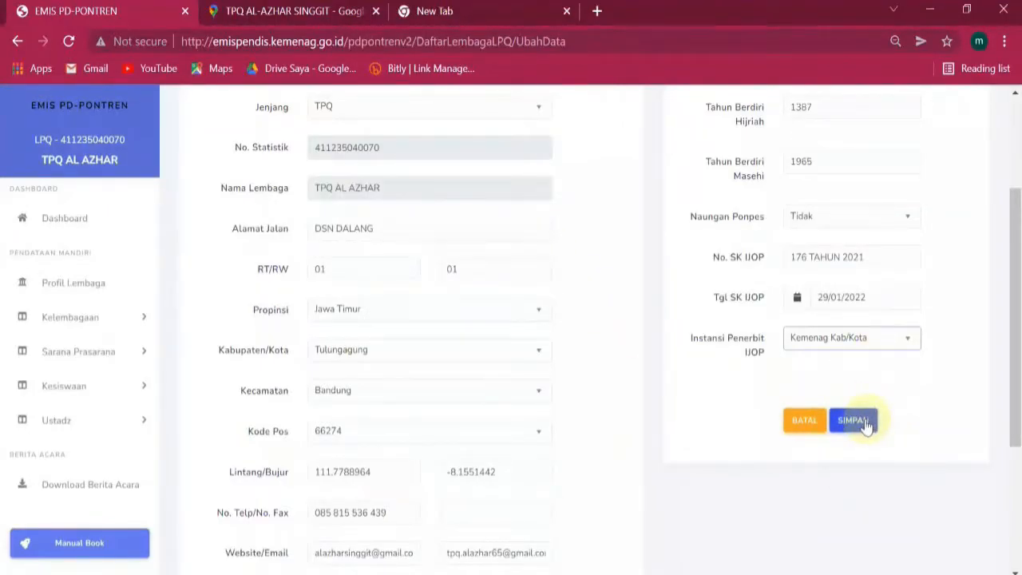
{"action": "scroll", "coordinate": [657, 349], "scroll_direction": "up", "scroll_amount": 3}
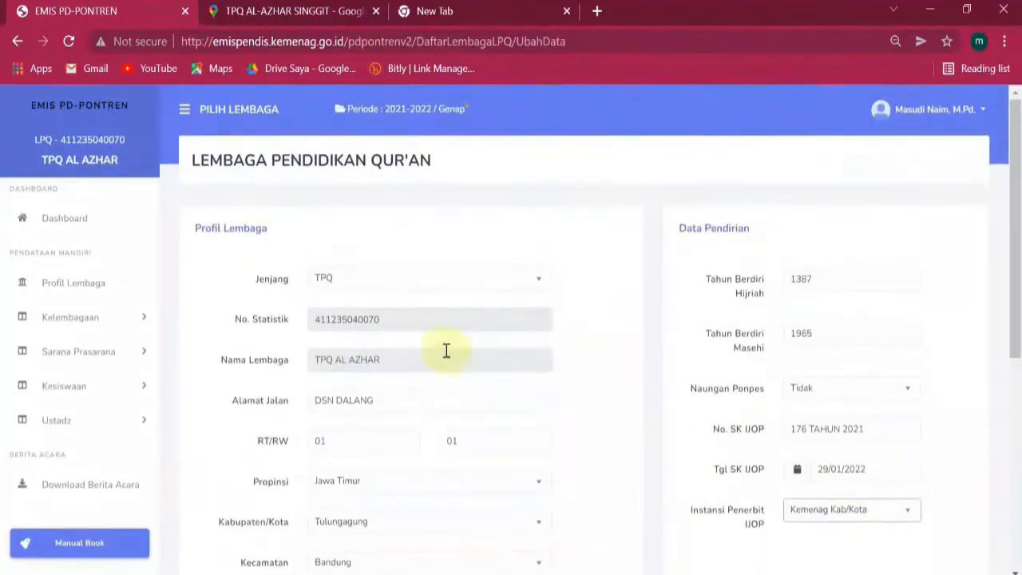
{"action": "scroll", "coordinate": [446, 351], "scroll_direction": "down", "scroll_amount": 4}
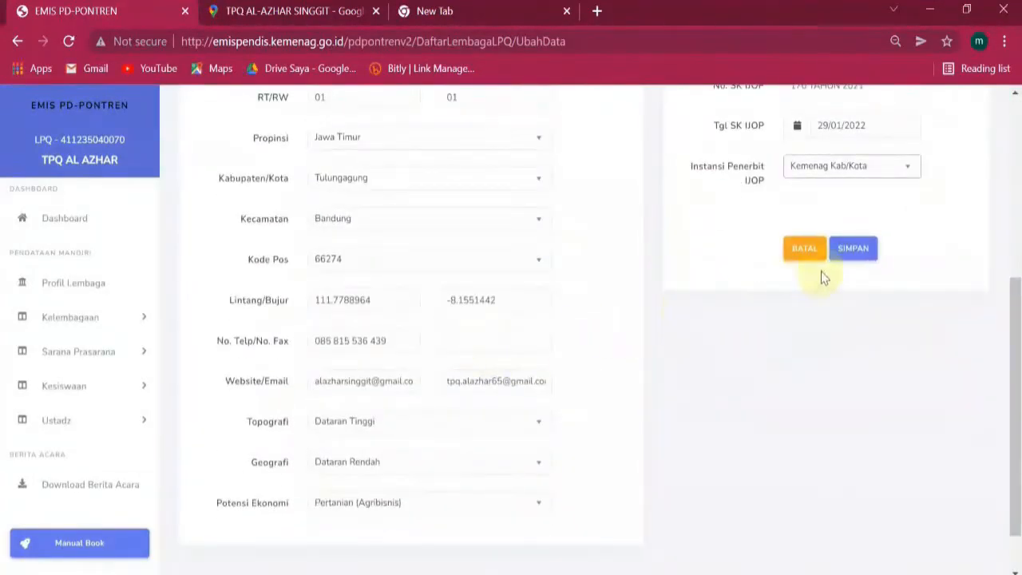
{"action": "left_click", "coordinate": [852, 250]}
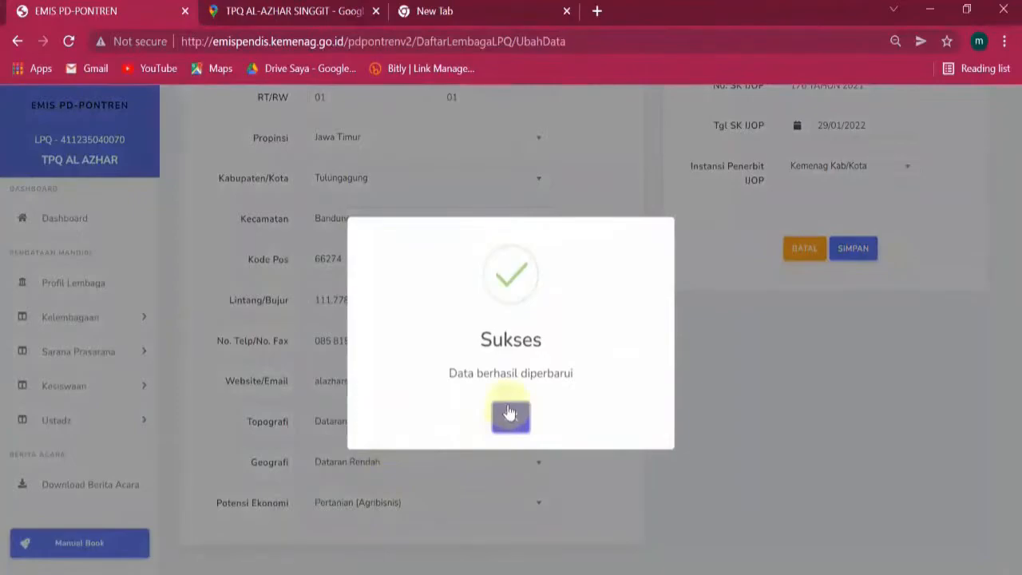
Dismiss the Sukses message and open Kesiswaan > Data Siswa, showing 0 entries.
{"action": "left_click", "coordinate": [511, 417]}
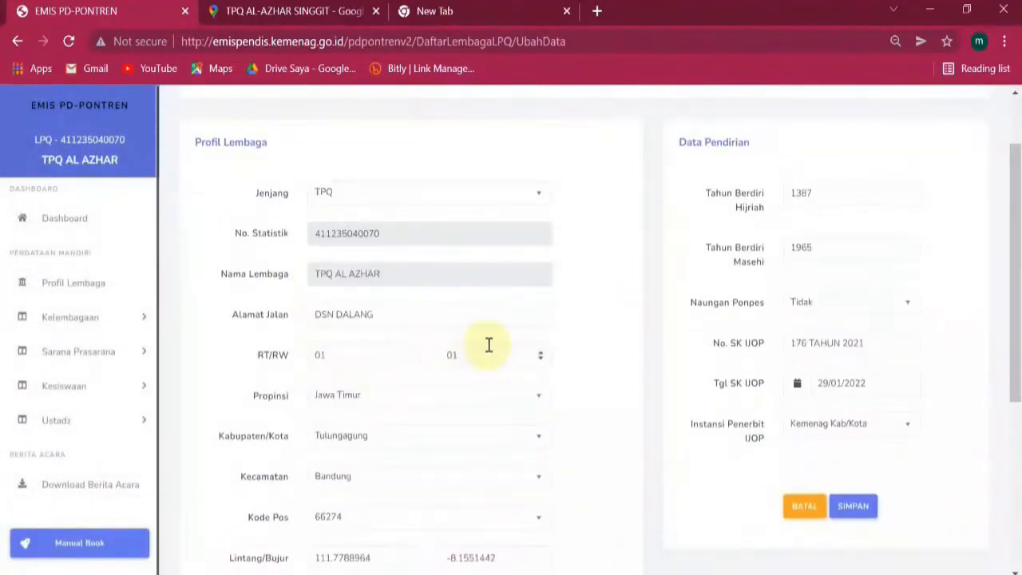
{"action": "scroll", "coordinate": [475, 352], "scroll_direction": "down", "scroll_amount": 5}
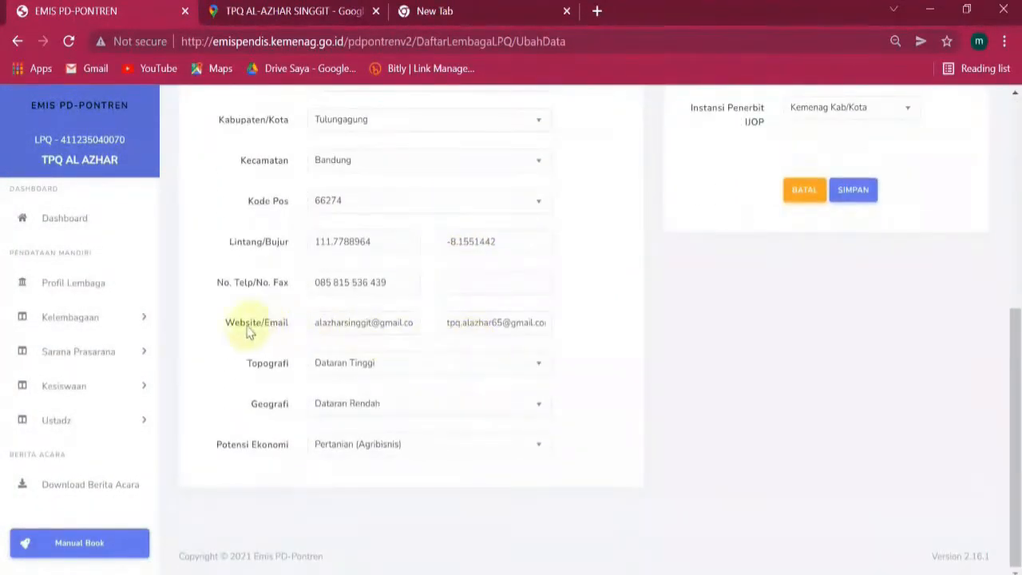
{"action": "left_click", "coordinate": [130, 390]}
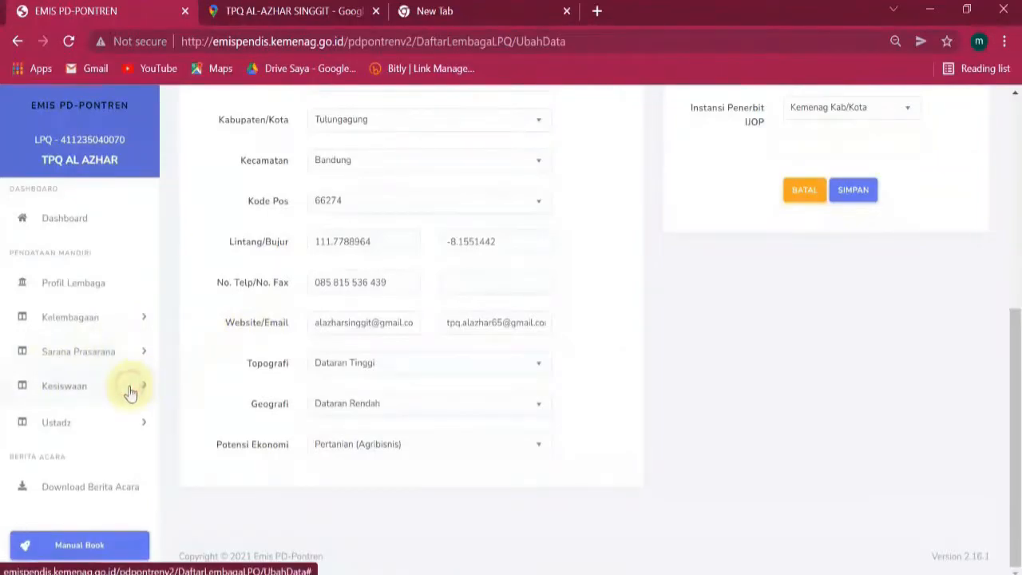
{"action": "left_click", "coordinate": [76, 418]}
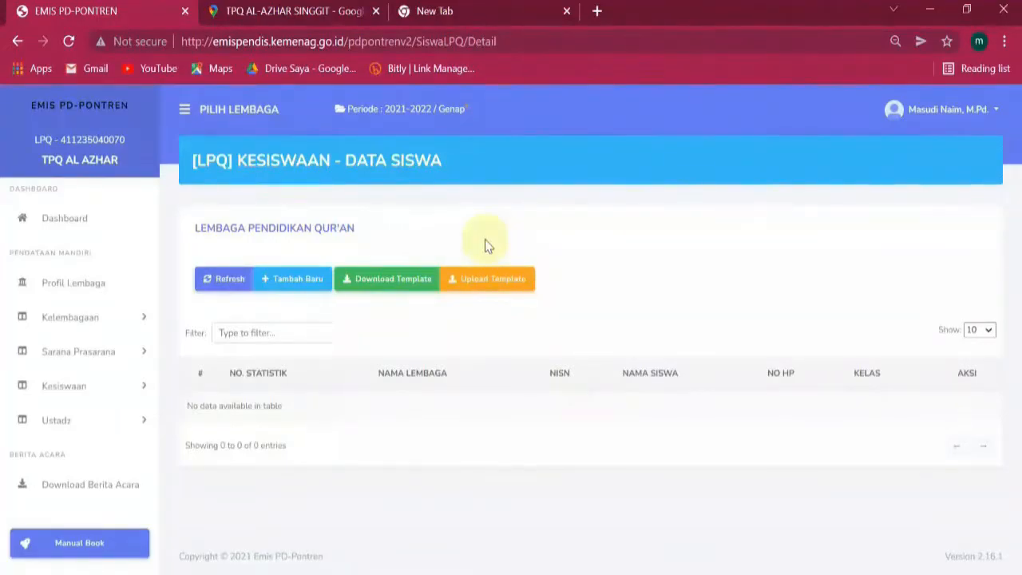
Start a new student record, look over the Tambah Data form, and expand the No. Statistik list.
{"action": "left_click", "coordinate": [301, 286]}
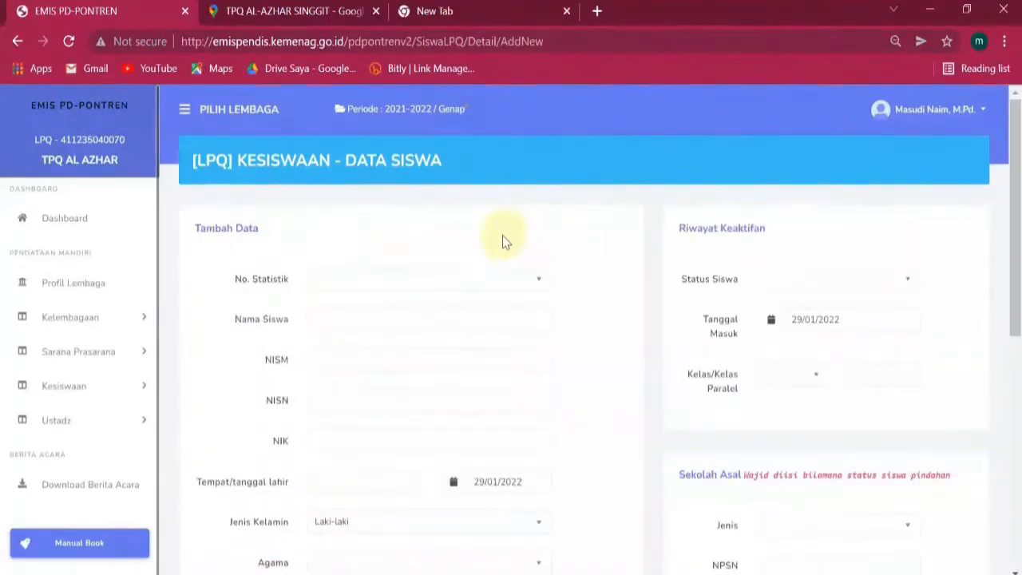
{"action": "scroll", "coordinate": [487, 240], "scroll_direction": "down", "scroll_amount": 1}
{"action": "scroll", "coordinate": [368, 216], "scroll_direction": "down", "scroll_amount": 5}
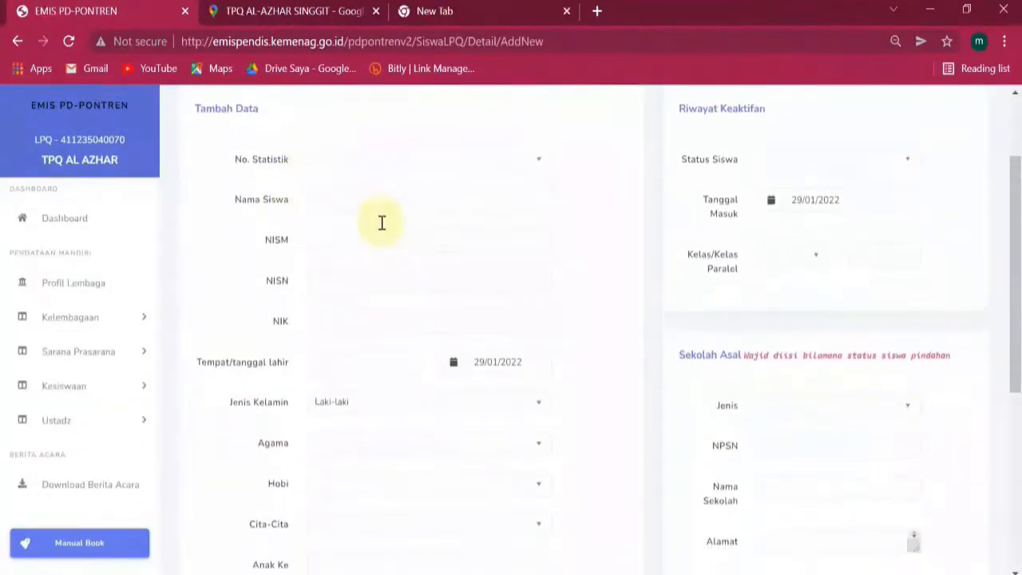
{"action": "scroll", "coordinate": [376, 276], "scroll_direction": "up", "scroll_amount": 6}
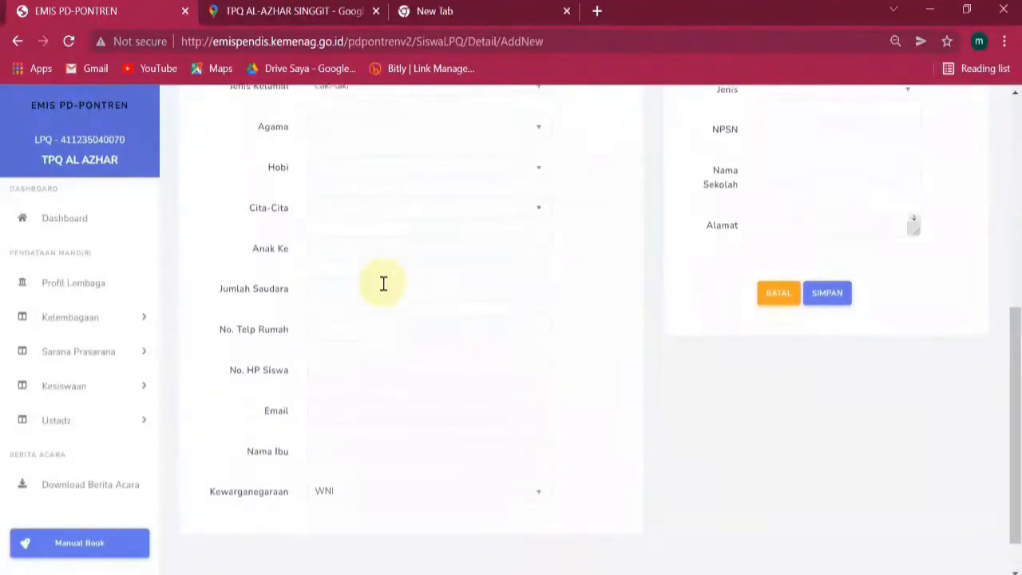
{"action": "scroll", "coordinate": [389, 286], "scroll_direction": "down", "scroll_amount": 2}
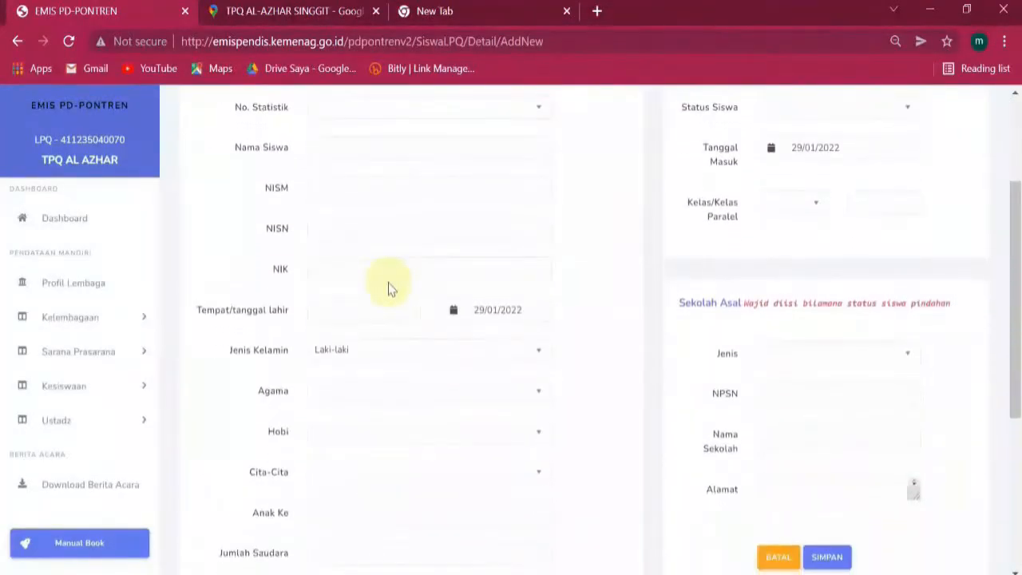
{"action": "scroll", "coordinate": [389, 287], "scroll_direction": "up", "scroll_amount": 2}
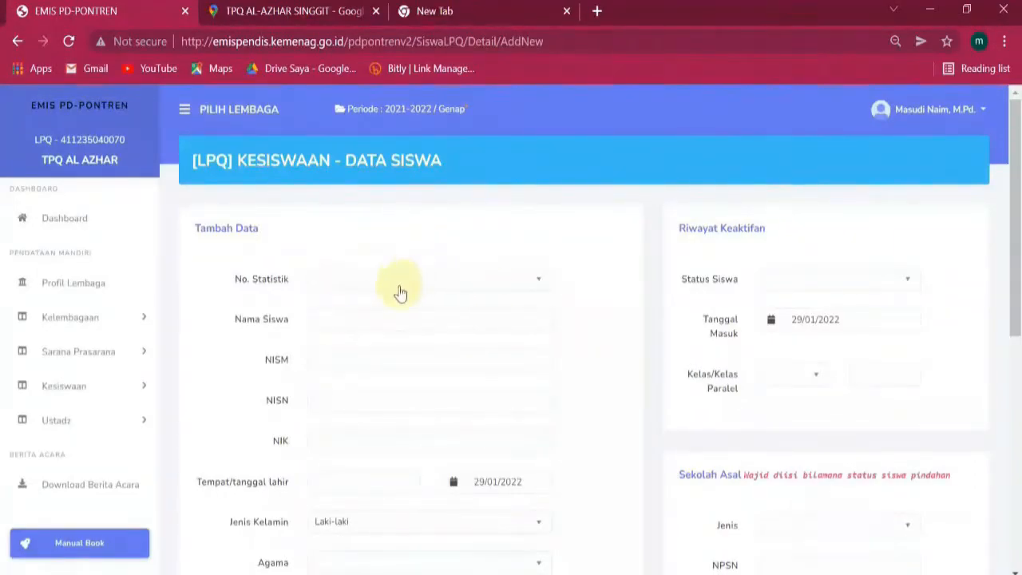
{"action": "left_click", "coordinate": [377, 284]}
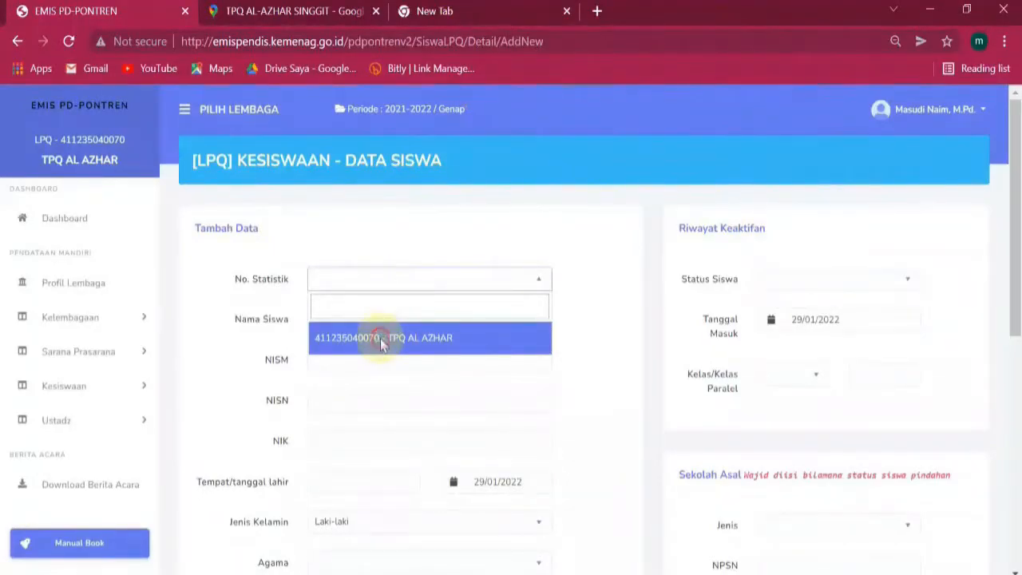
{"action": "left_click", "coordinate": [381, 342]}
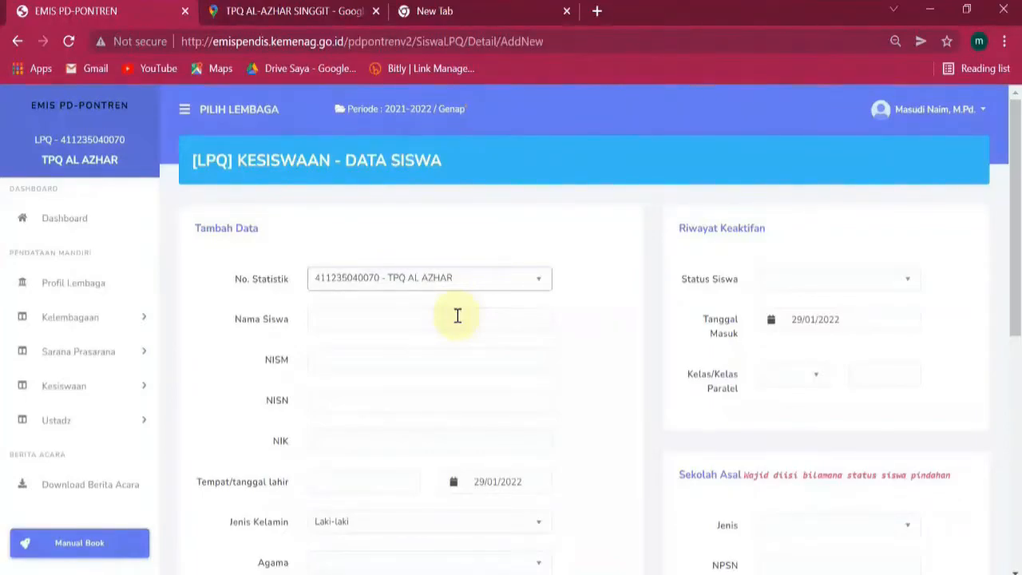
{"action": "scroll", "coordinate": [458, 316], "scroll_direction": "down", "scroll_amount": 1}
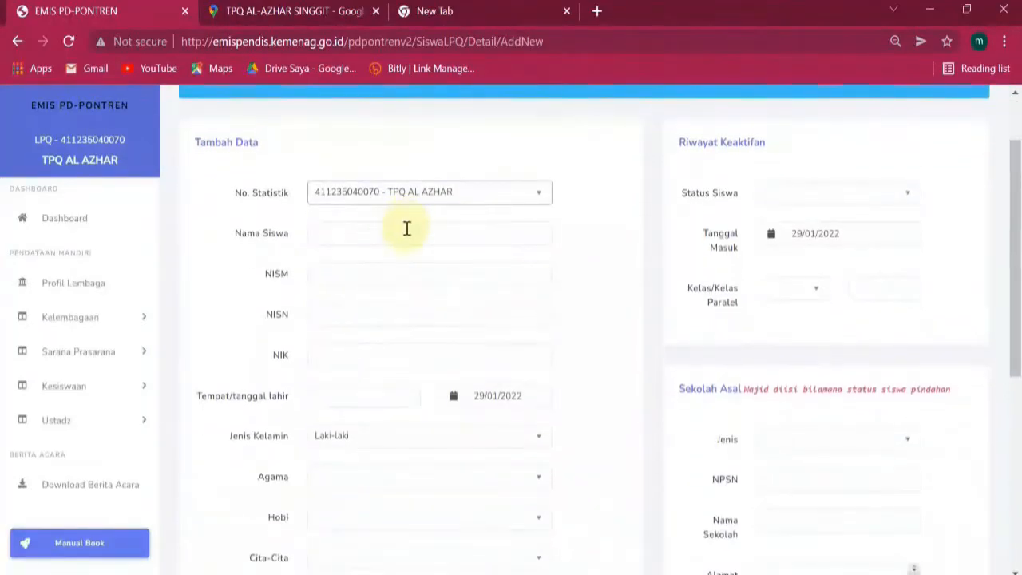
{"action": "left_click", "coordinate": [381, 243]}
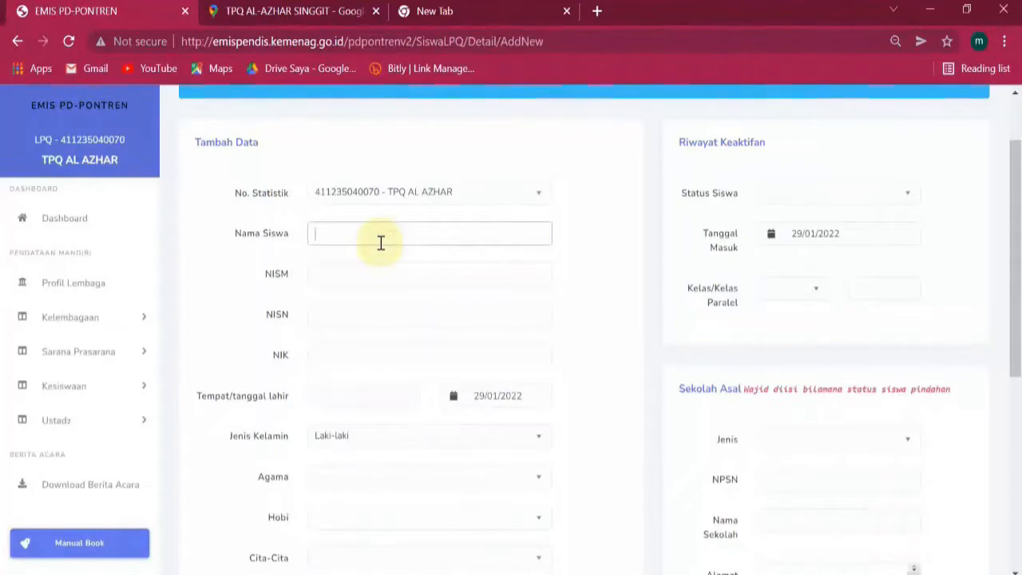
{"action": "type", "text": "hani"}
{"action": "double_click", "coordinate": [381, 243]}
{"action": "type", "text": "HANI"}
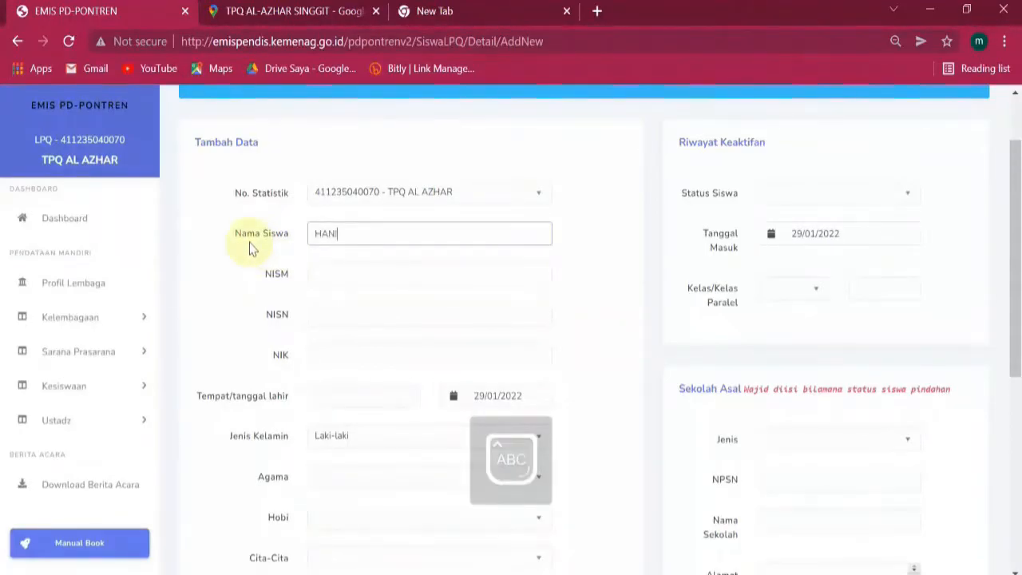
{"action": "left_click", "coordinate": [365, 277]}
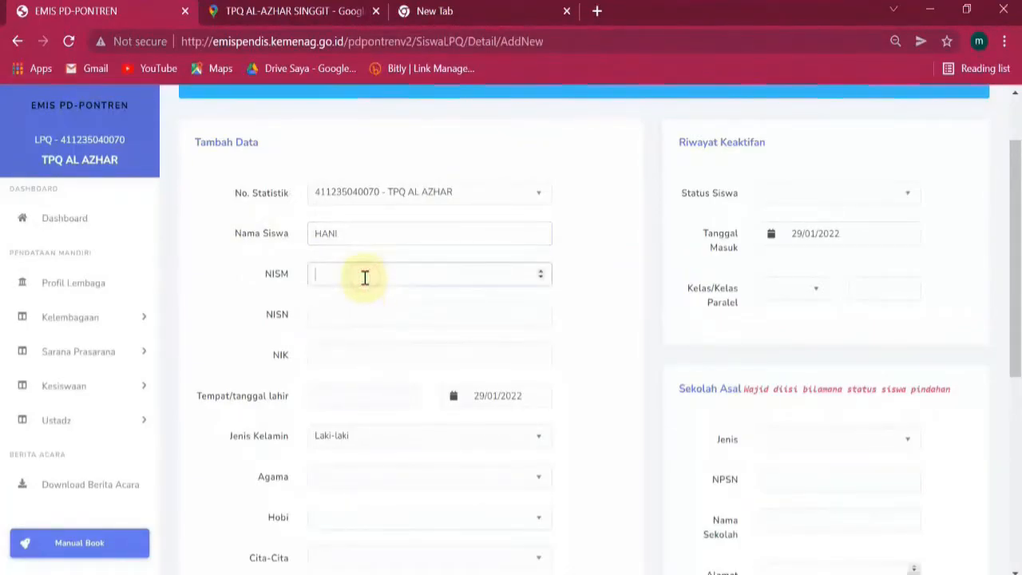
{"action": "key", "text": "Caps_Lock"}
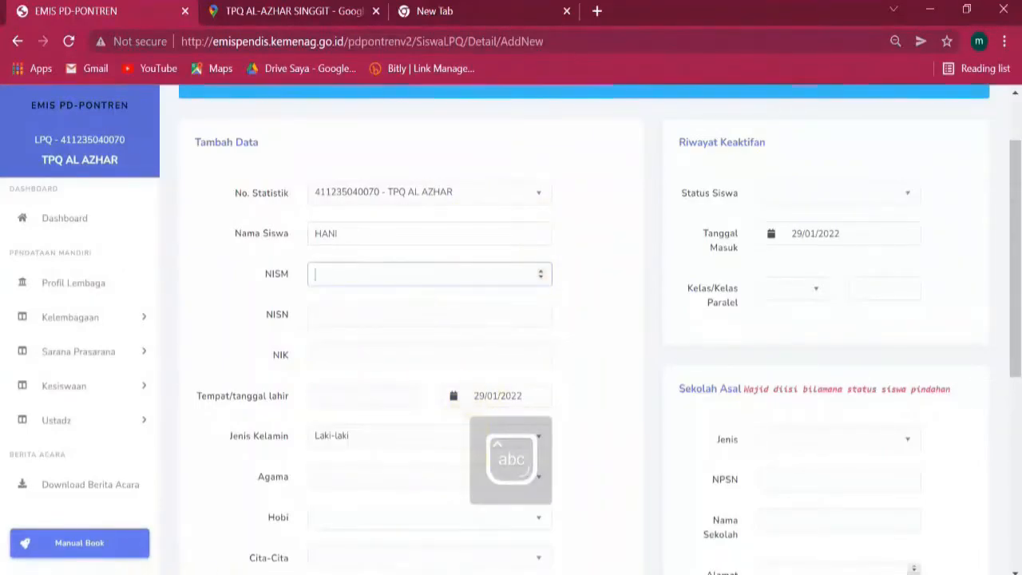
Launch Notepad++ with the NISM notes beside the form and highlight the Statistik last-four-digits rule.
{"action": "left_click", "coordinate": [58, 574]}
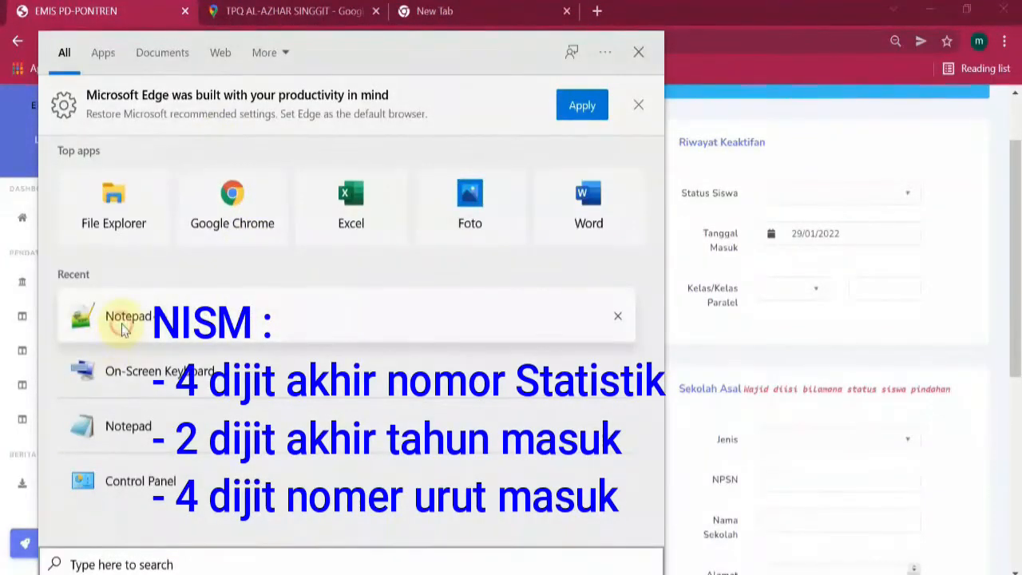
{"action": "left_click", "coordinate": [114, 316]}
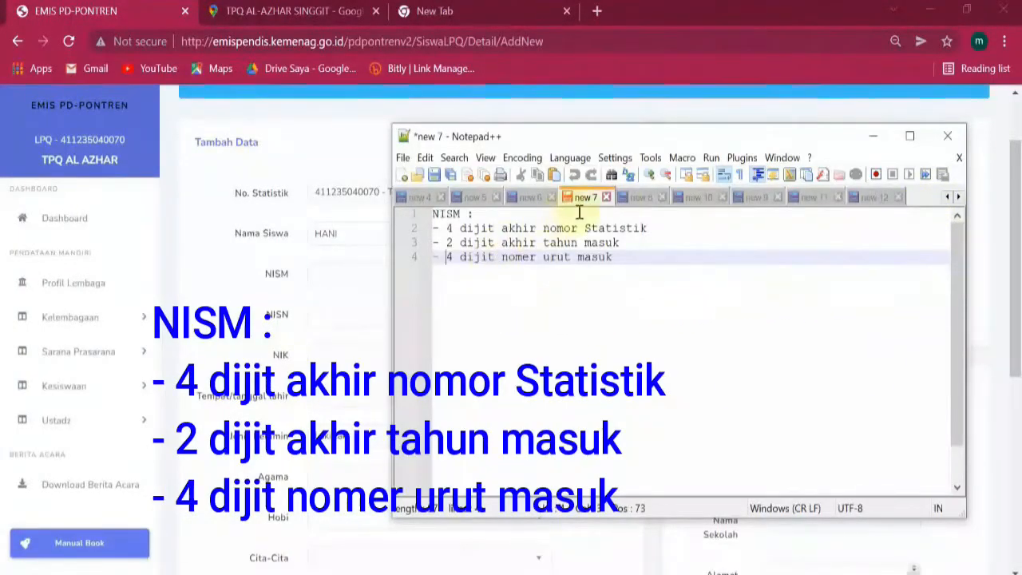
{"action": "left_click_drag", "start_coordinate": [673, 143], "coordinate": [844, 158]}
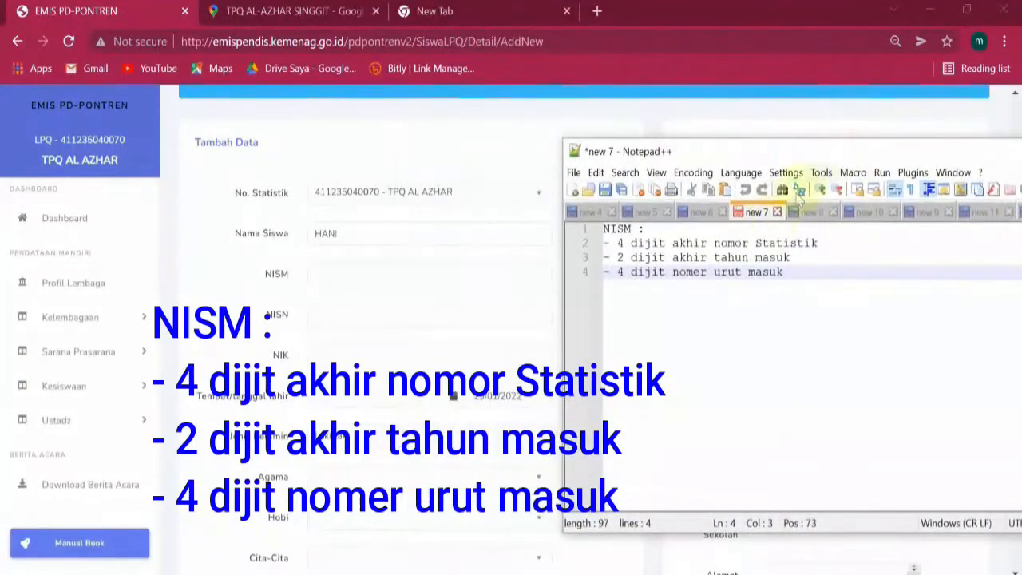
{"action": "left_click", "coordinate": [825, 243]}
{"action": "left_click_drag", "start_coordinate": [785, 241], "coordinate": [619, 243]}
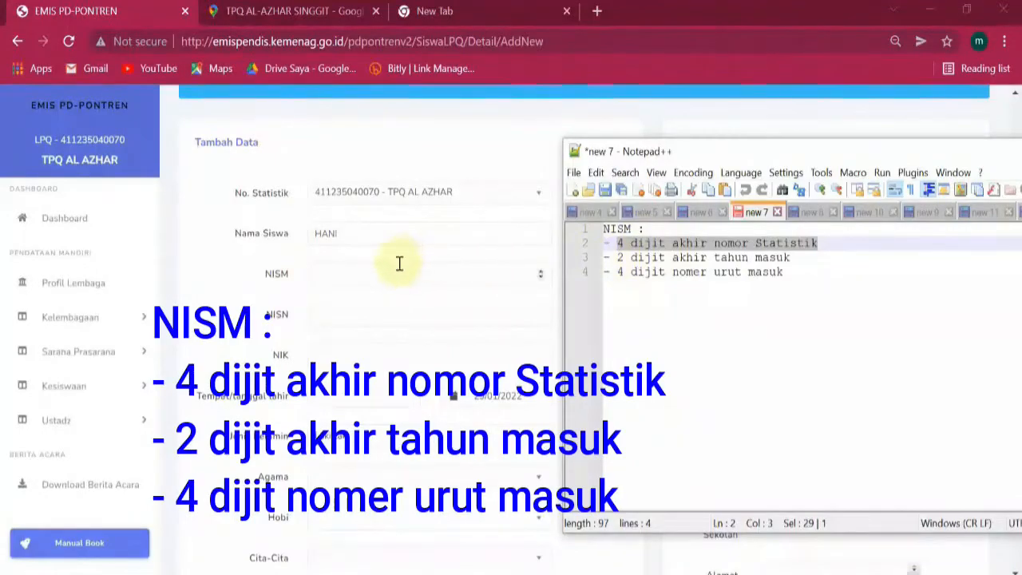
{"action": "left_click", "coordinate": [379, 277]}
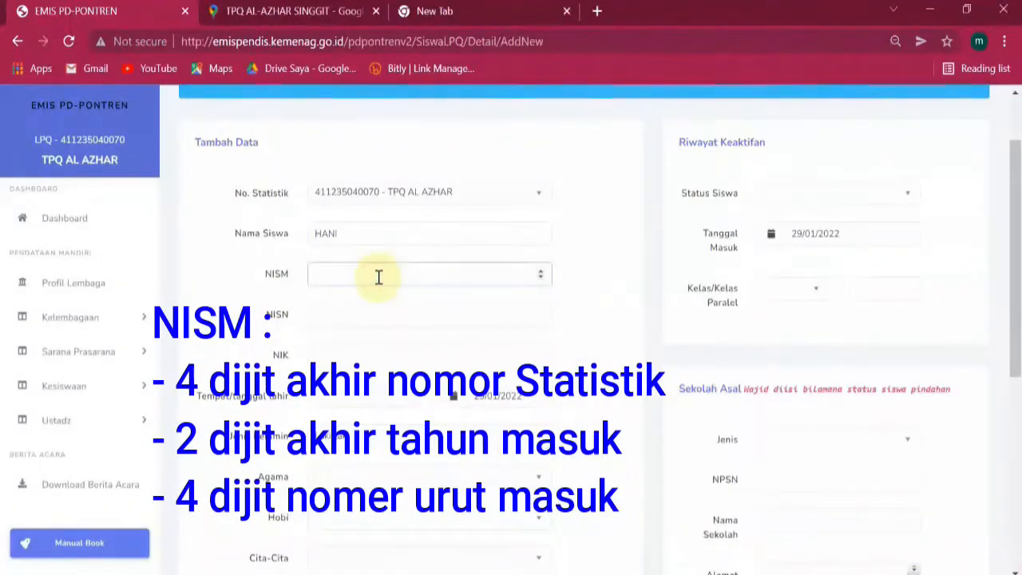
{"action": "type", "text": "0070"}
{"action": "left_click", "coordinate": [543, 574]}
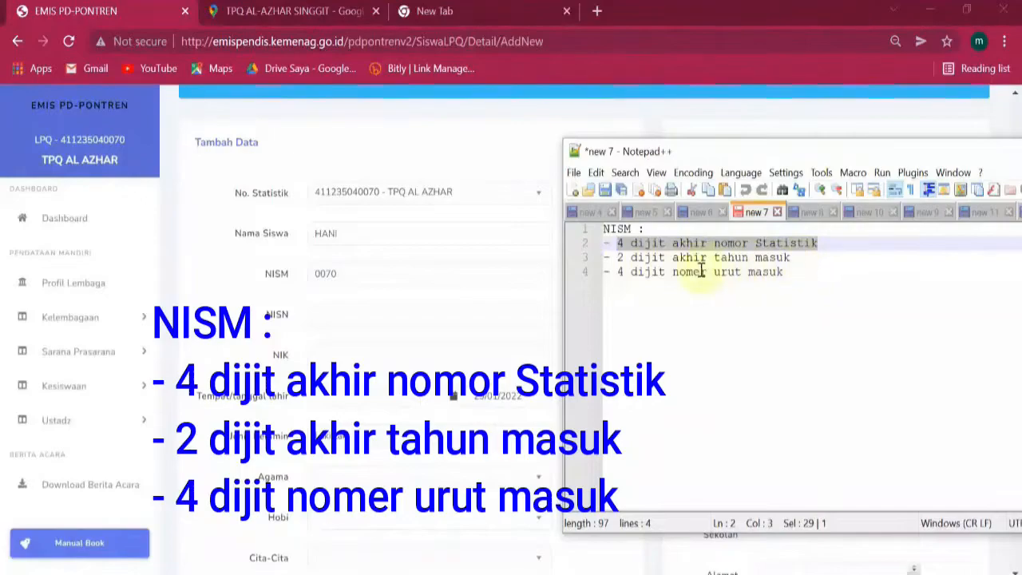
{"action": "left_click", "coordinate": [620, 260]}
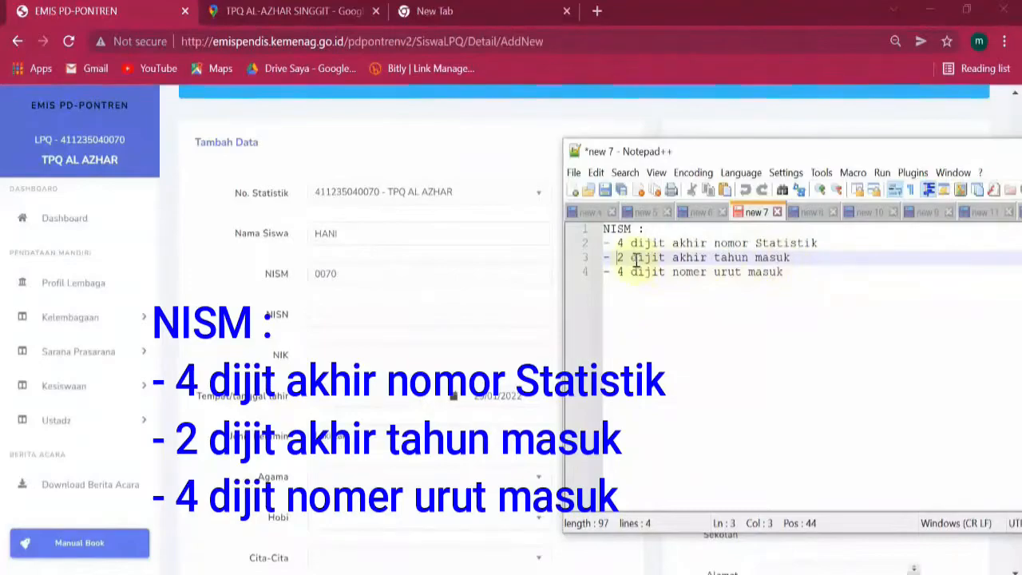
{"action": "left_click", "coordinate": [382, 277]}
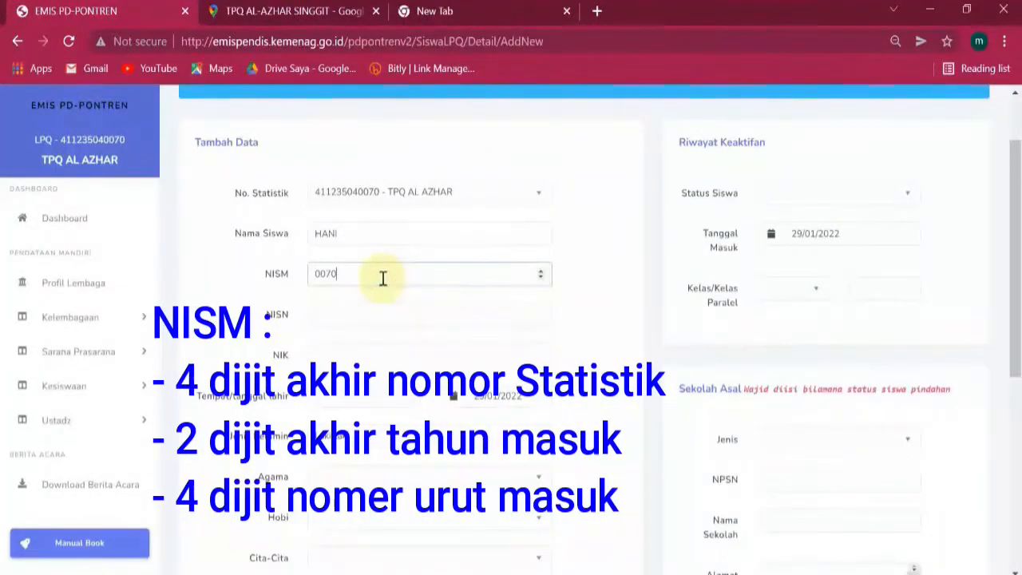
{"action": "type", "text": "20"}
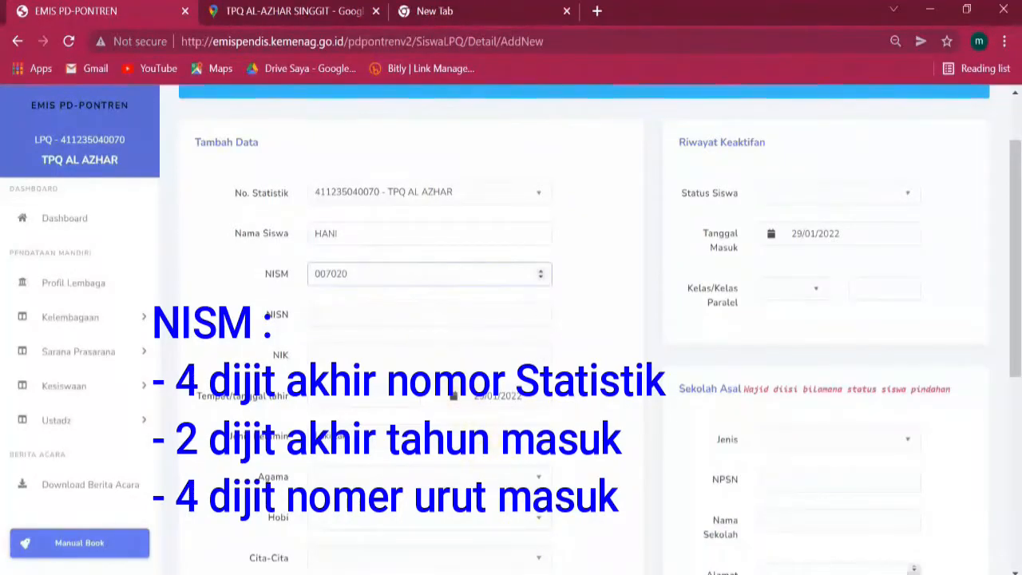
{"action": "key", "text": "alt+Tab"}
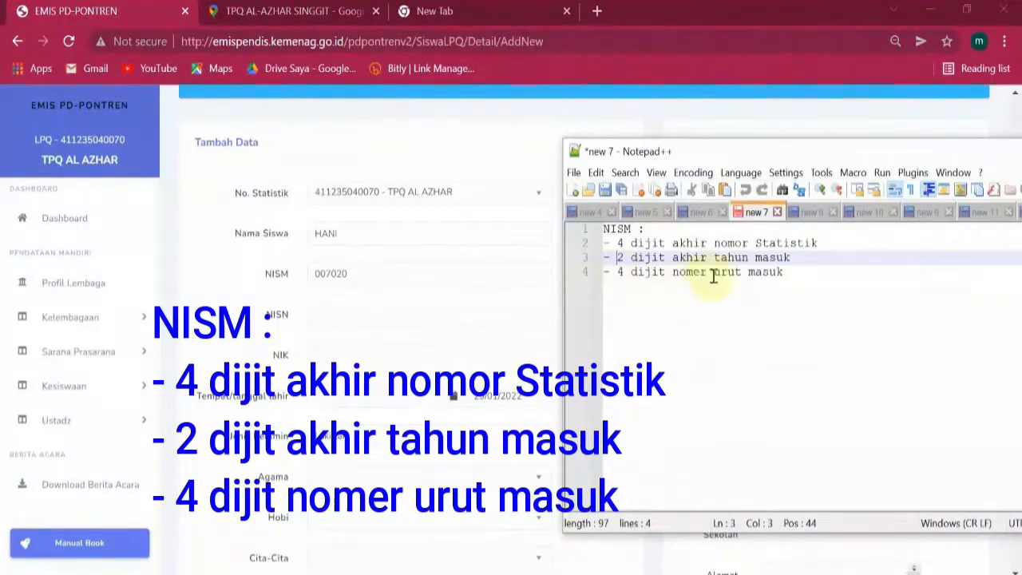
{"action": "left_click_drag", "start_coordinate": [797, 274], "coordinate": [617, 272]}
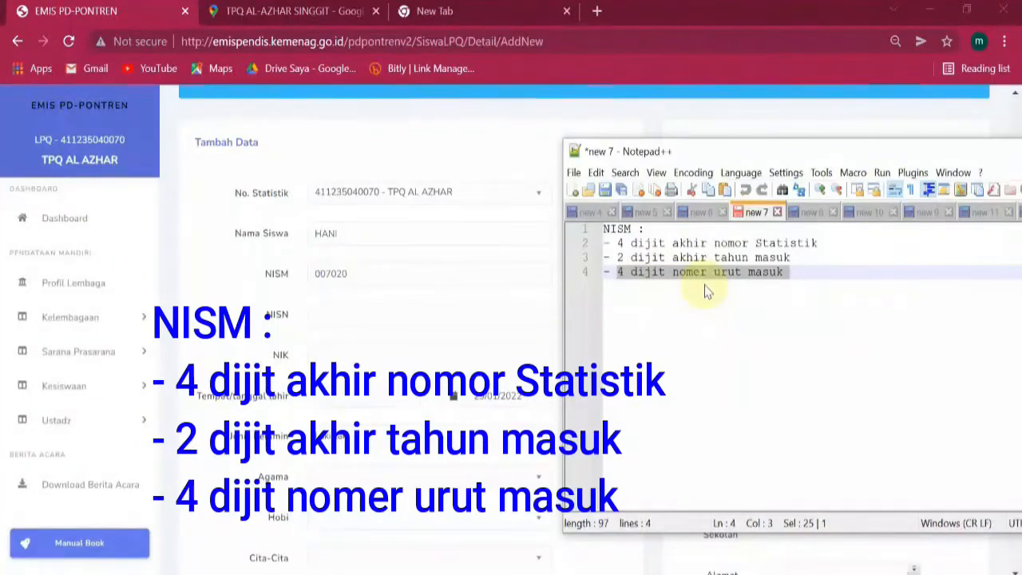
{"action": "left_click", "coordinate": [454, 272]}
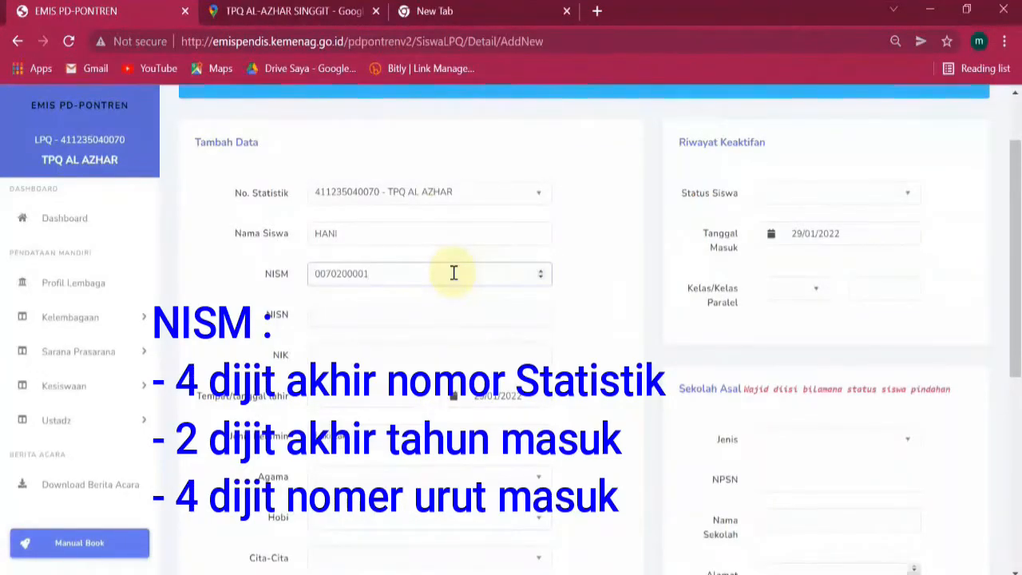
{"action": "key", "text": "alt+Tab"}
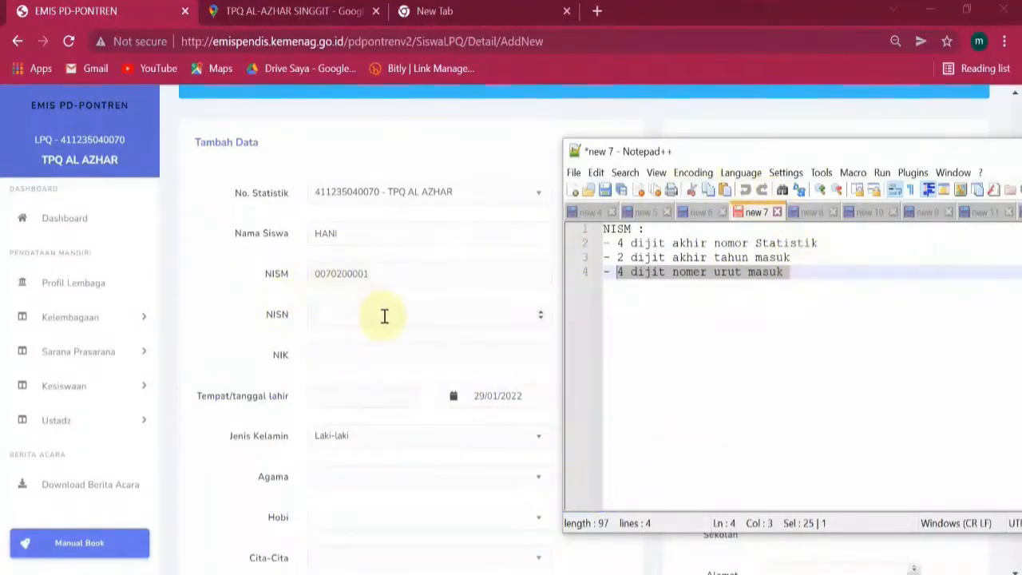
{"action": "left_click", "coordinate": [377, 312]}
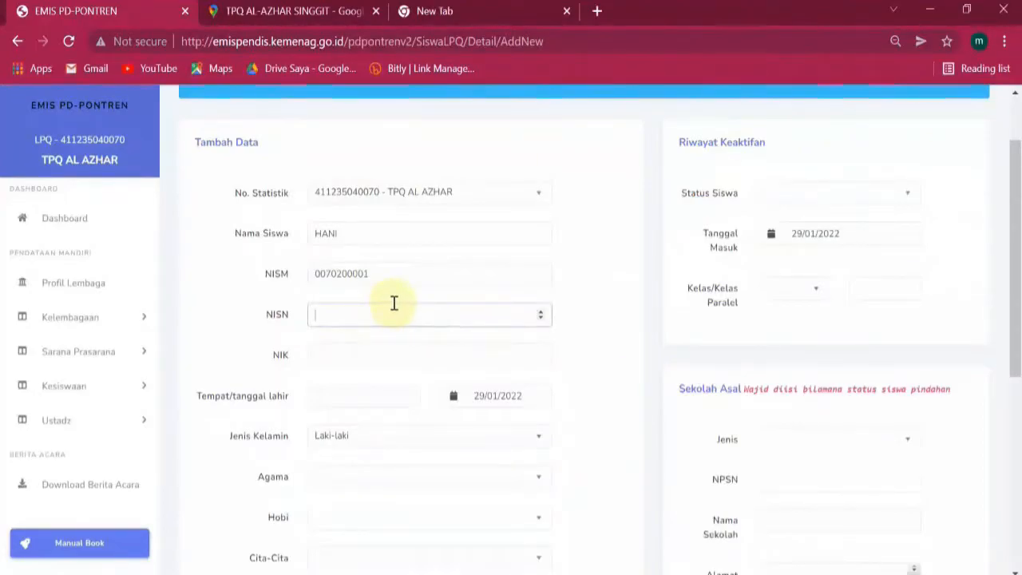
{"action": "key", "text": "ctrl+v"}
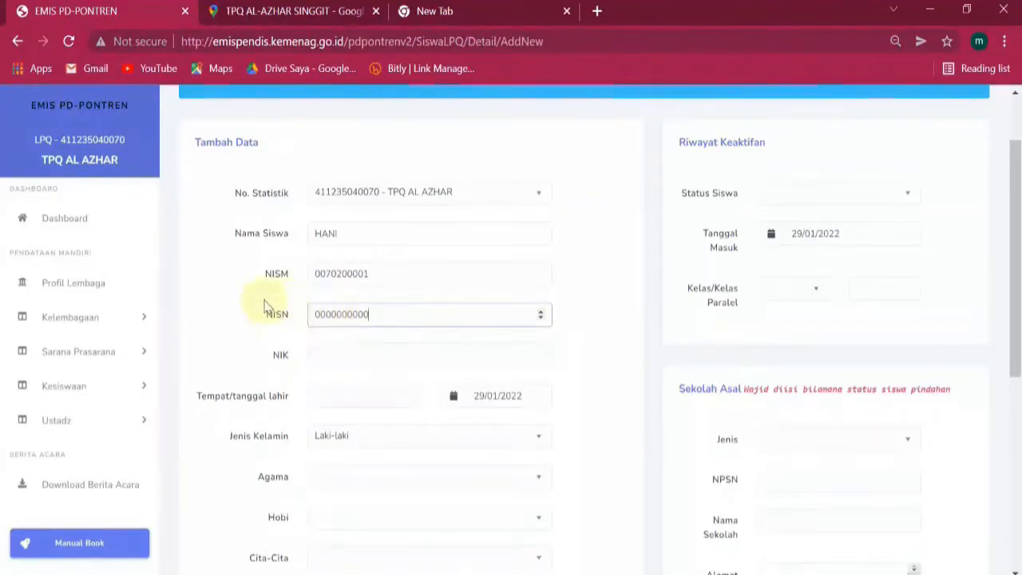
{"action": "left_click", "coordinate": [394, 300]}
{"action": "left_click", "coordinate": [402, 317]}
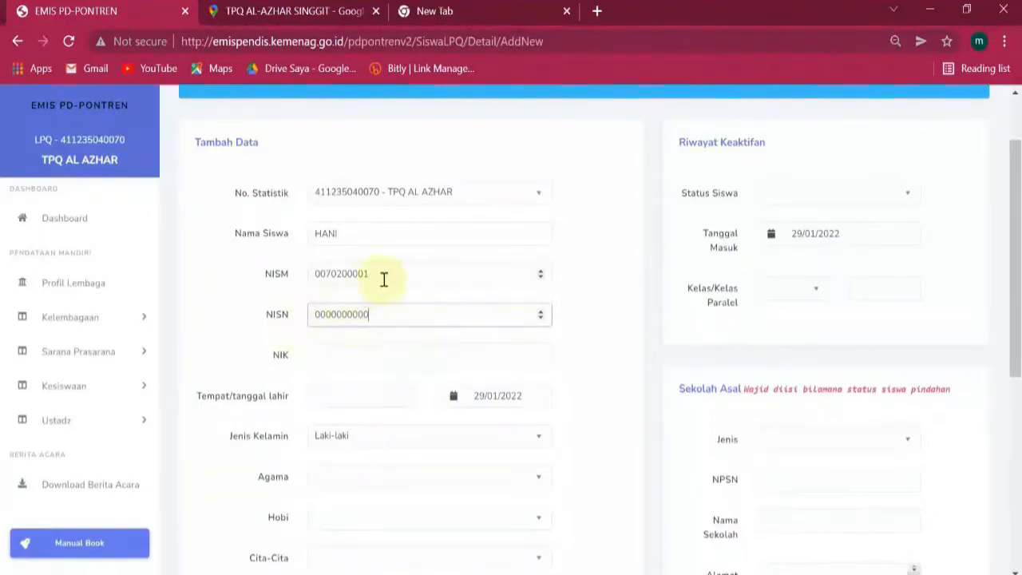
{"action": "left_click", "coordinate": [351, 356]}
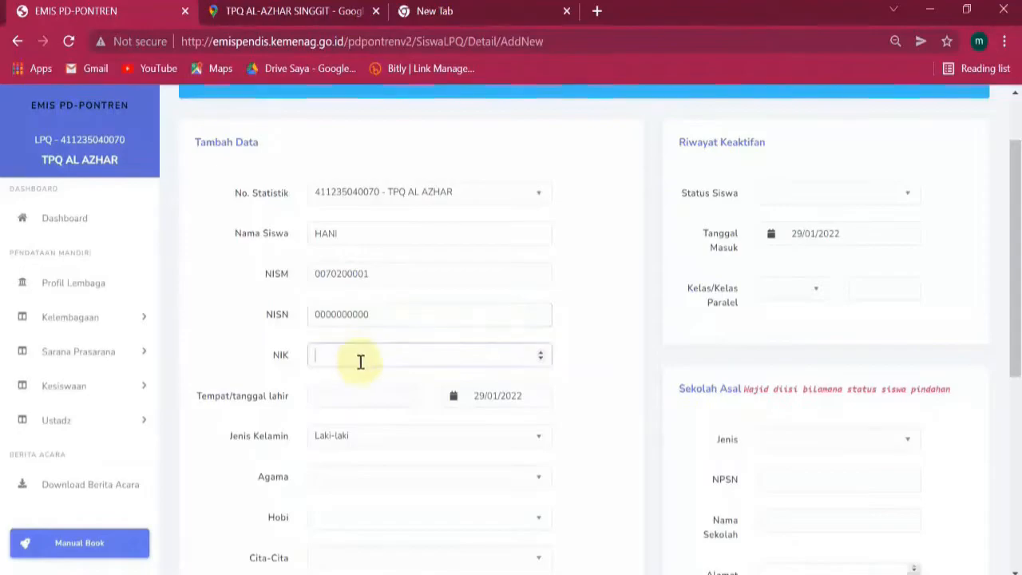
{"action": "scroll", "coordinate": [362, 365], "scroll_direction": "down", "scroll_amount": 1}
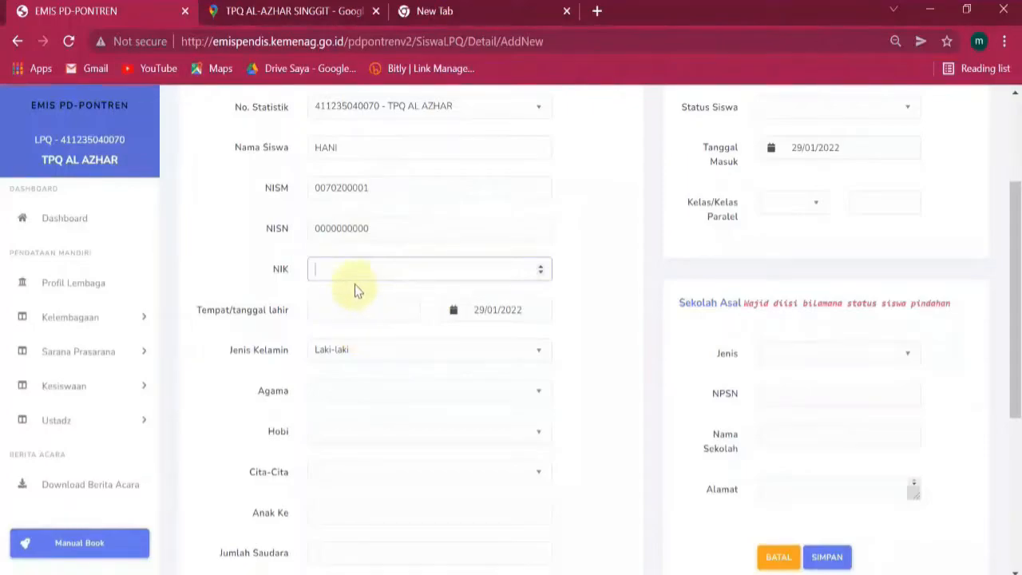
Bring up the birth date calendar and its year list, dismissing the birthplace suggestions.
{"action": "scroll", "coordinate": [368, 299], "scroll_direction": "down", "scroll_amount": 1}
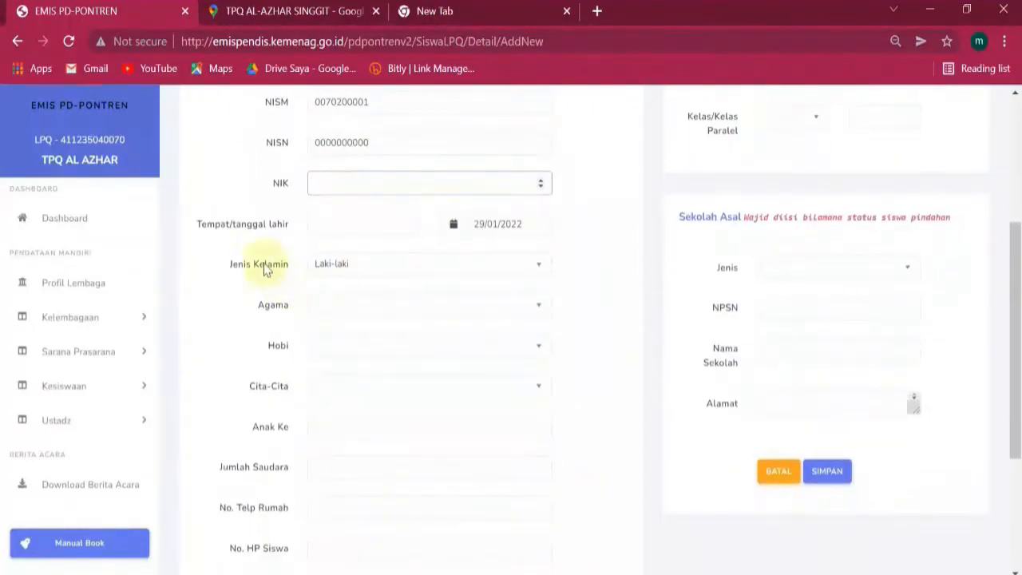
{"action": "left_click", "coordinate": [355, 230]}
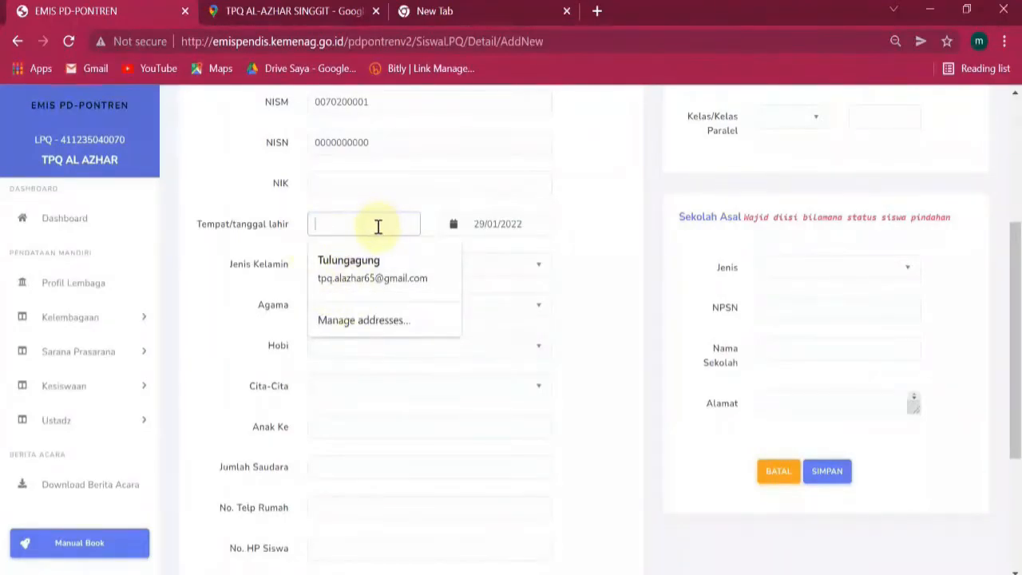
{"action": "left_click", "coordinate": [524, 224]}
{"action": "left_click", "coordinate": [580, 214]}
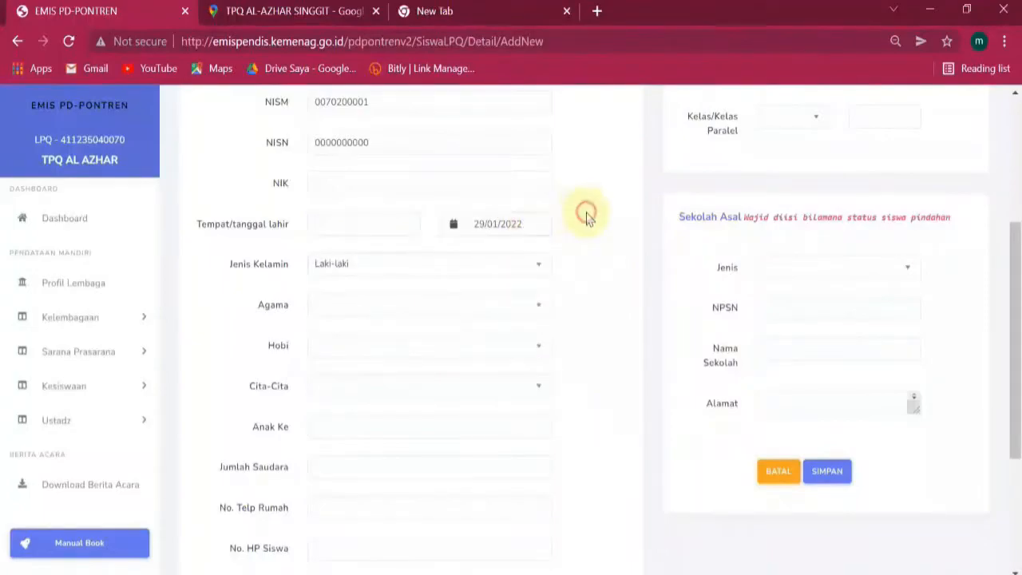
{"action": "left_click", "coordinate": [534, 224]}
{"action": "left_click", "coordinate": [586, 256]}
{"action": "scroll", "coordinate": [587, 349], "scroll_direction": "up", "scroll_amount": 3}
{"action": "scroll", "coordinate": [587, 348], "scroll_direction": "down", "scroll_amount": 2}
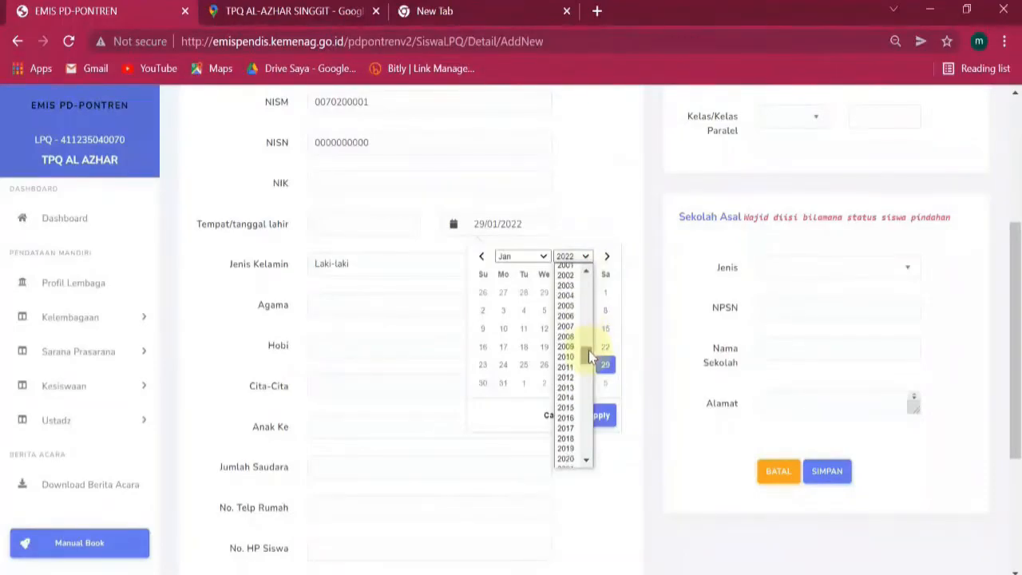
{"action": "left_click", "coordinate": [568, 326]}
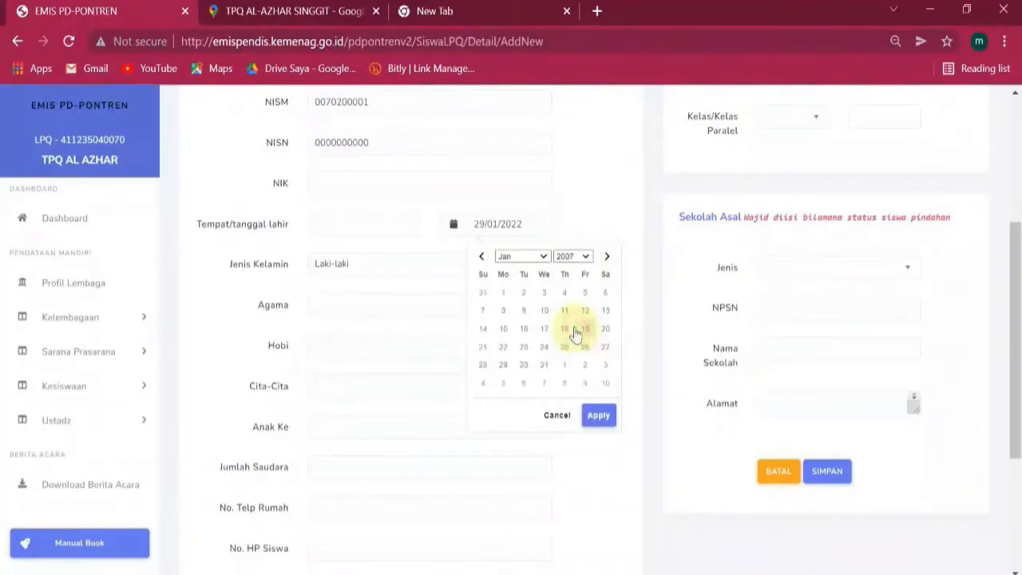
{"action": "left_click", "coordinate": [543, 258]}
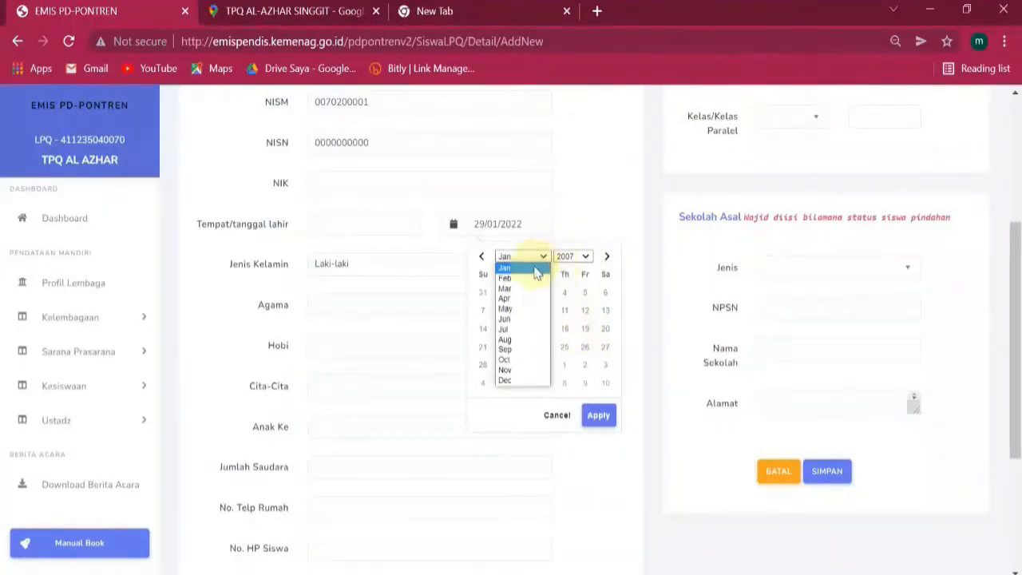
{"action": "left_click", "coordinate": [512, 342]}
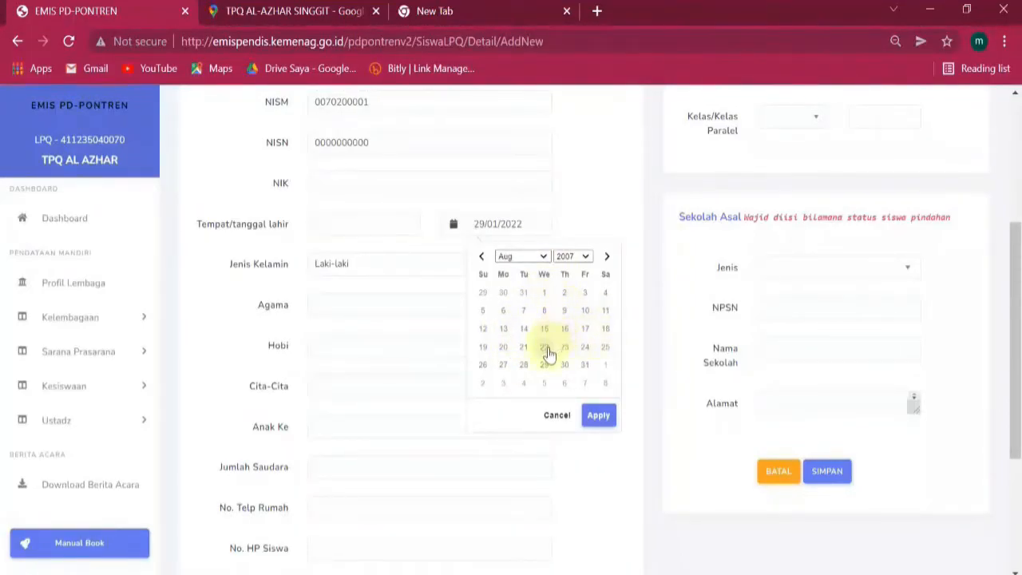
{"action": "left_click", "coordinate": [565, 330]}
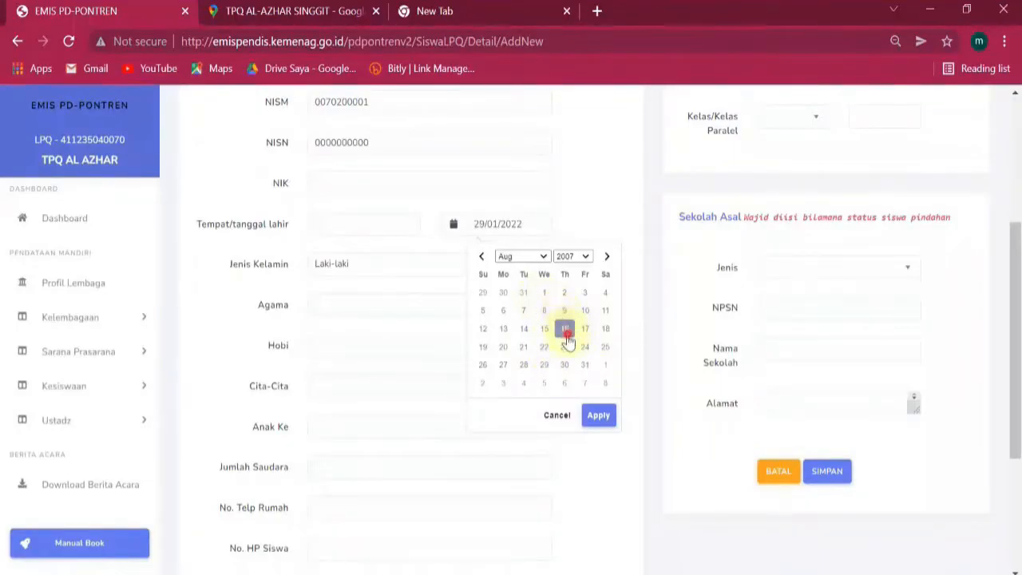
{"action": "left_click", "coordinate": [602, 419]}
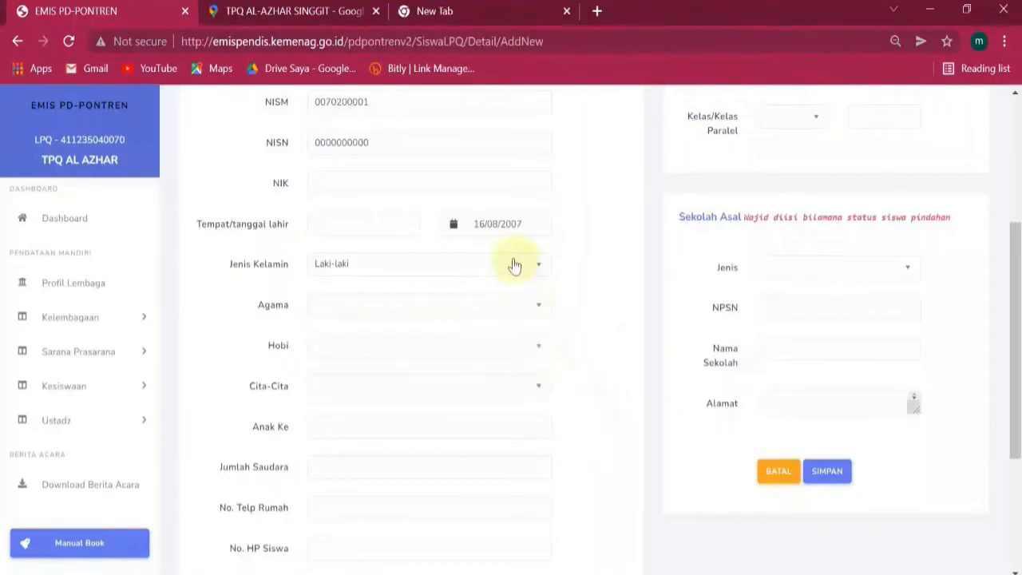
{"action": "left_click_drag", "start_coordinate": [527, 224], "coordinate": [463, 234]}
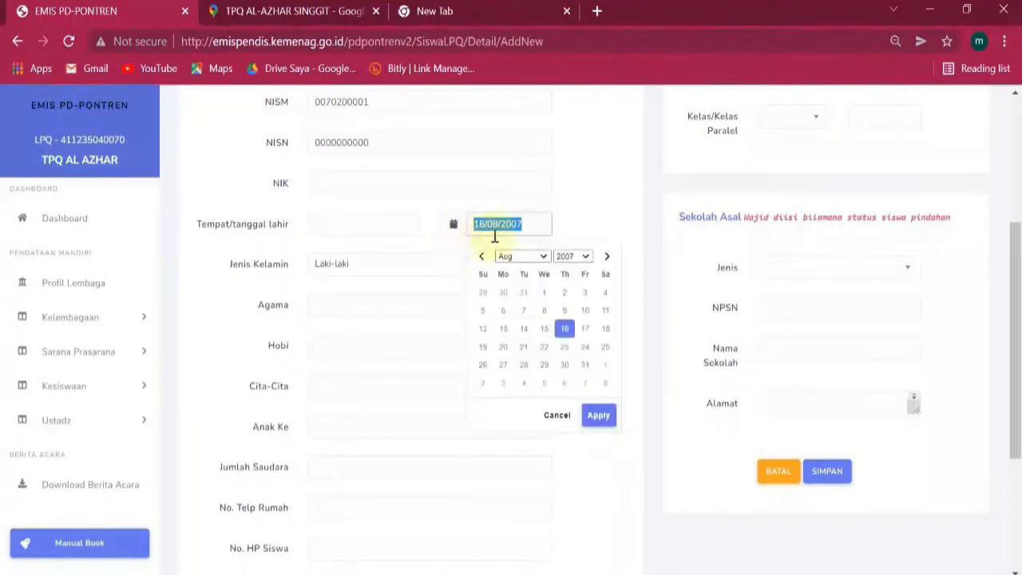
{"action": "left_click", "coordinate": [580, 207]}
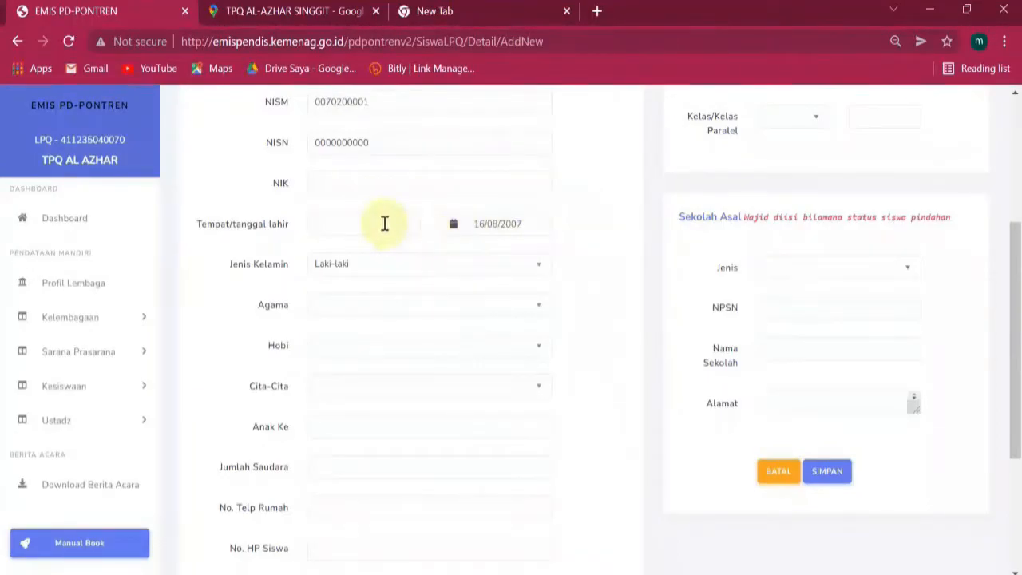
{"action": "left_click", "coordinate": [393, 269]}
{"action": "left_click", "coordinate": [395, 270]}
{"action": "left_click", "coordinate": [406, 313]}
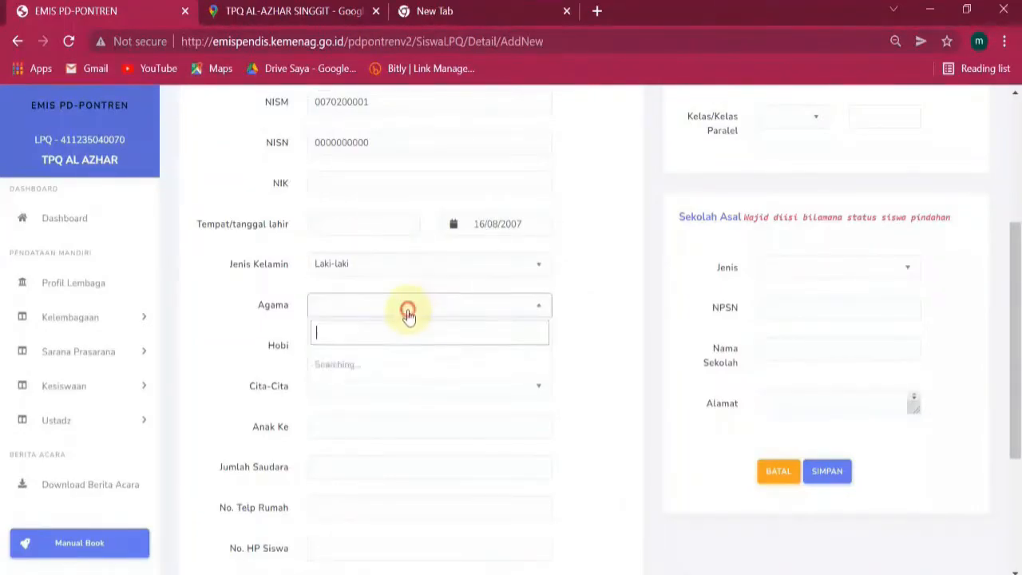
{"action": "left_click", "coordinate": [408, 315]}
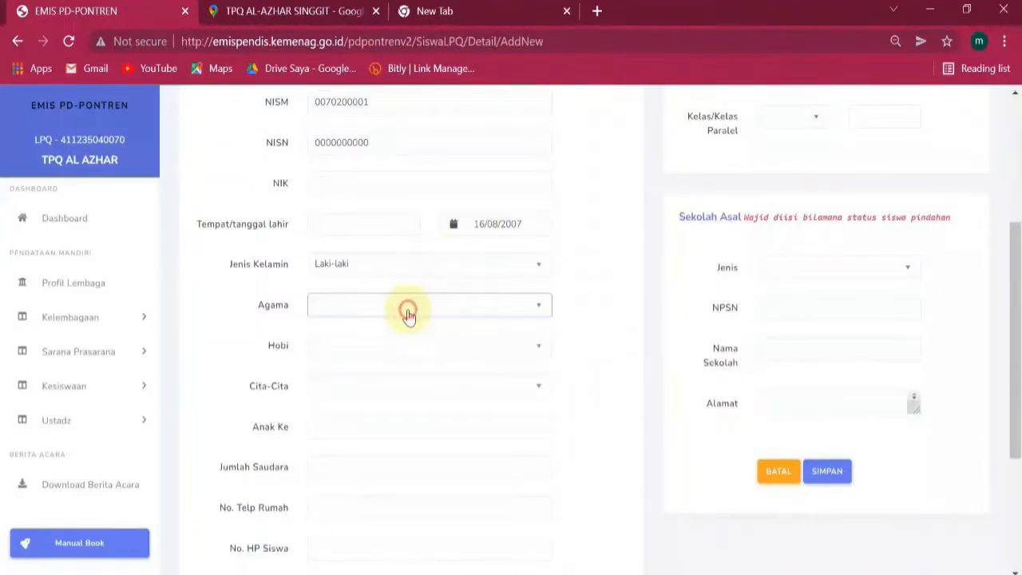
{"action": "left_click", "coordinate": [363, 355]}
{"action": "left_click", "coordinate": [363, 355]}
{"action": "scroll", "coordinate": [405, 256], "scroll_direction": "down", "scroll_amount": 2}
{"action": "left_click", "coordinate": [405, 249]}
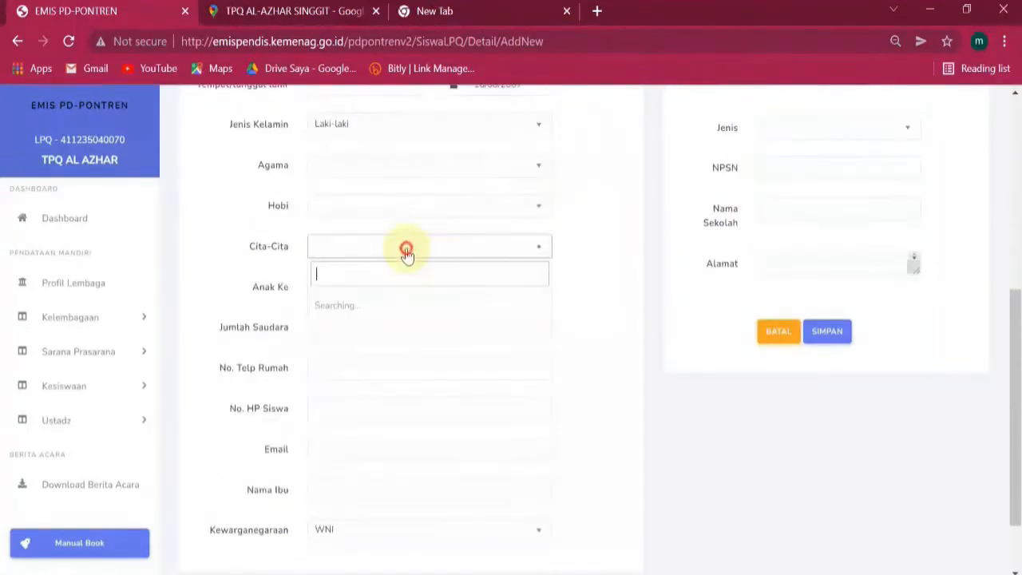
{"action": "left_click", "coordinate": [520, 244]}
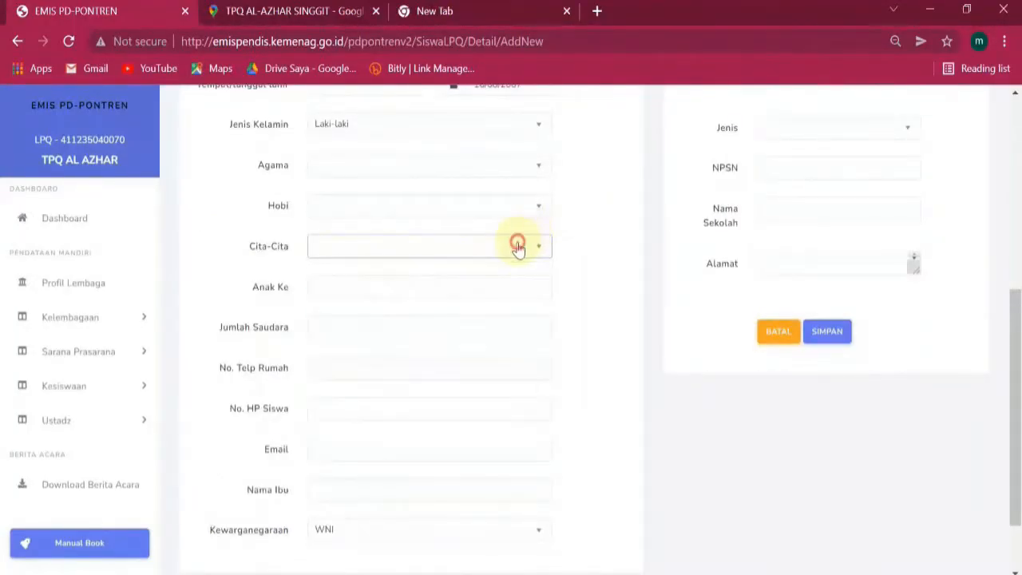
{"action": "left_click", "coordinate": [367, 291]}
Set Jumlah Saudara to 0 with its spinner arrow.
{"action": "left_click", "coordinate": [582, 274]}
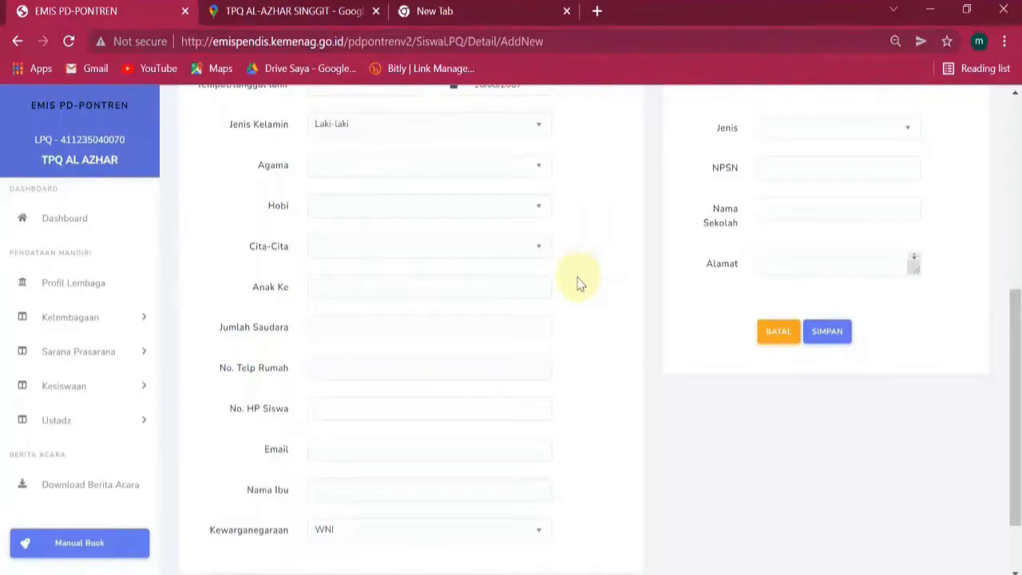
{"action": "left_click", "coordinate": [417, 287]}
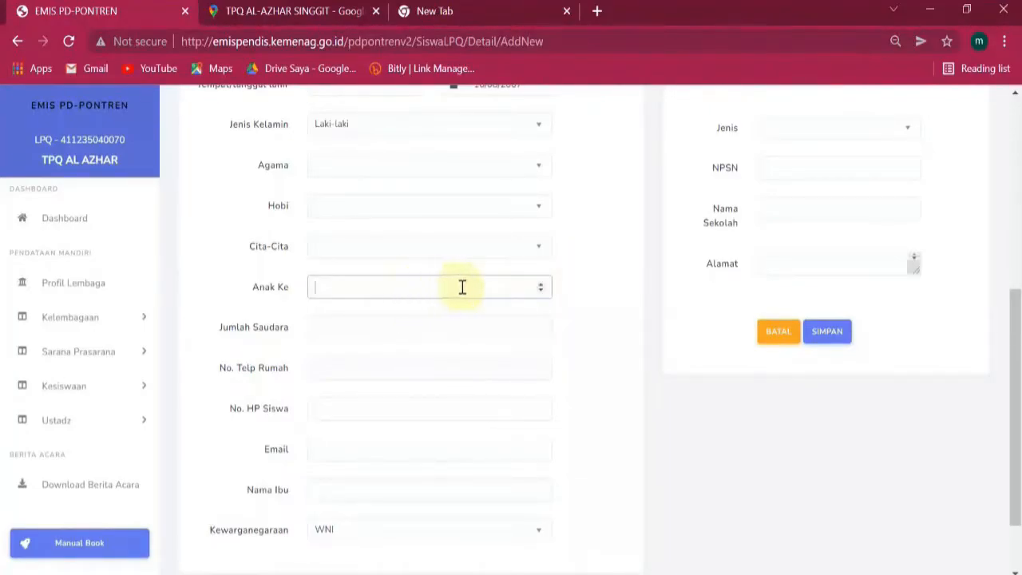
{"action": "left_click", "coordinate": [355, 331]}
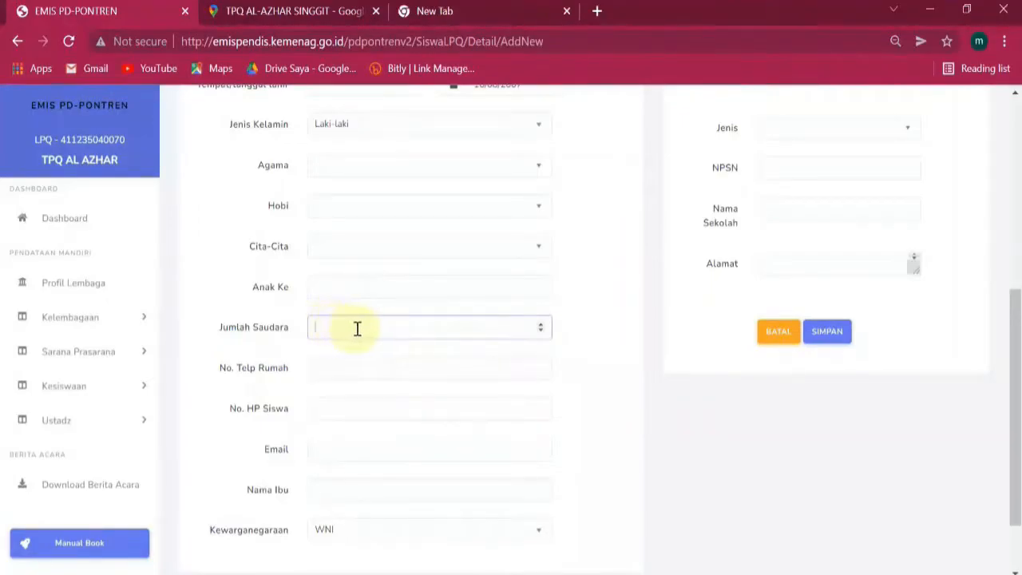
{"action": "left_click", "coordinate": [583, 308]}
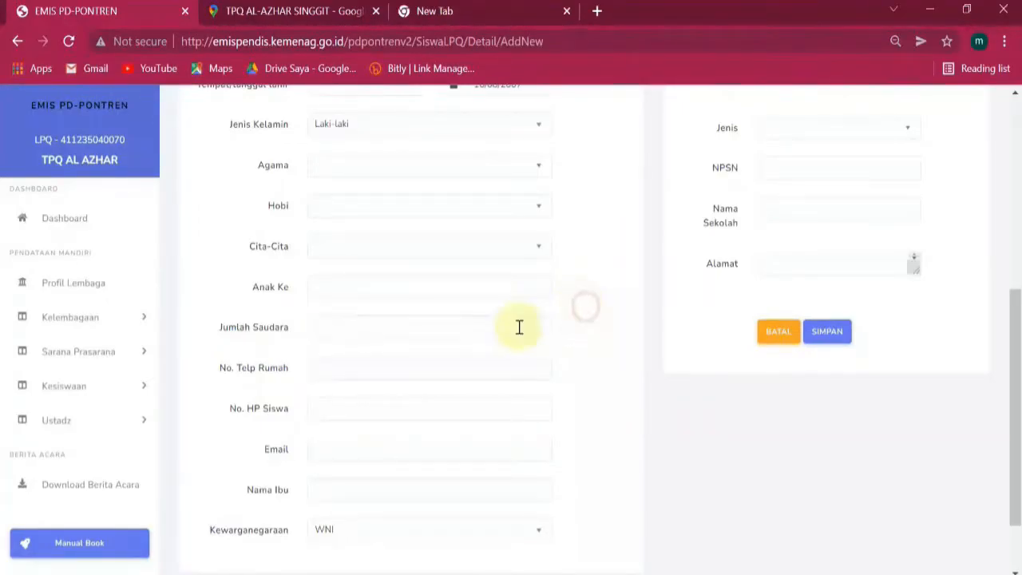
{"action": "left_click", "coordinate": [433, 326]}
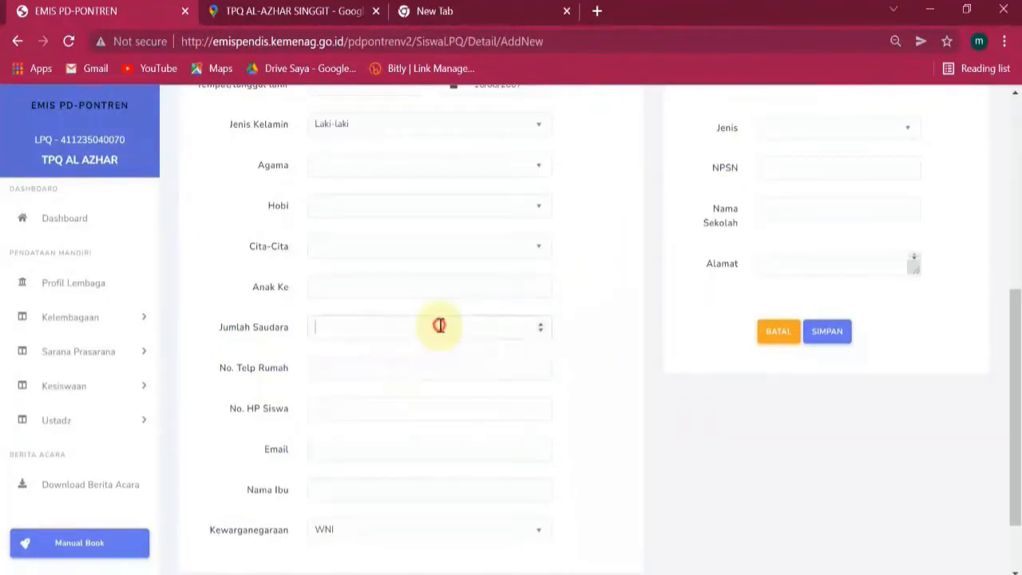
{"action": "left_click", "coordinate": [543, 329]}
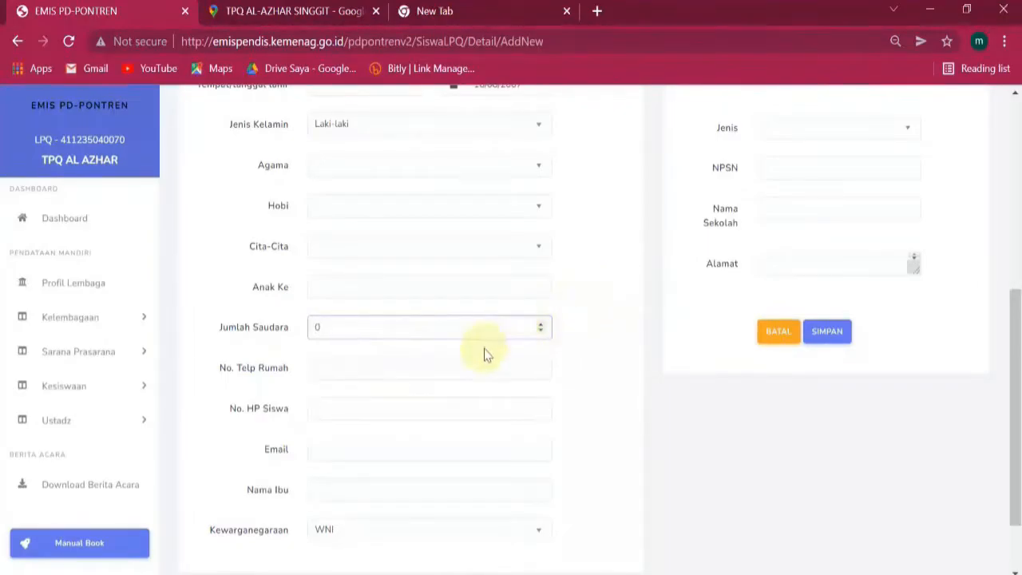
Step through the home phone, mobile number, Email and Nama Ibu fields, dismissing autofill suggestions.
{"action": "left_click", "coordinate": [450, 370]}
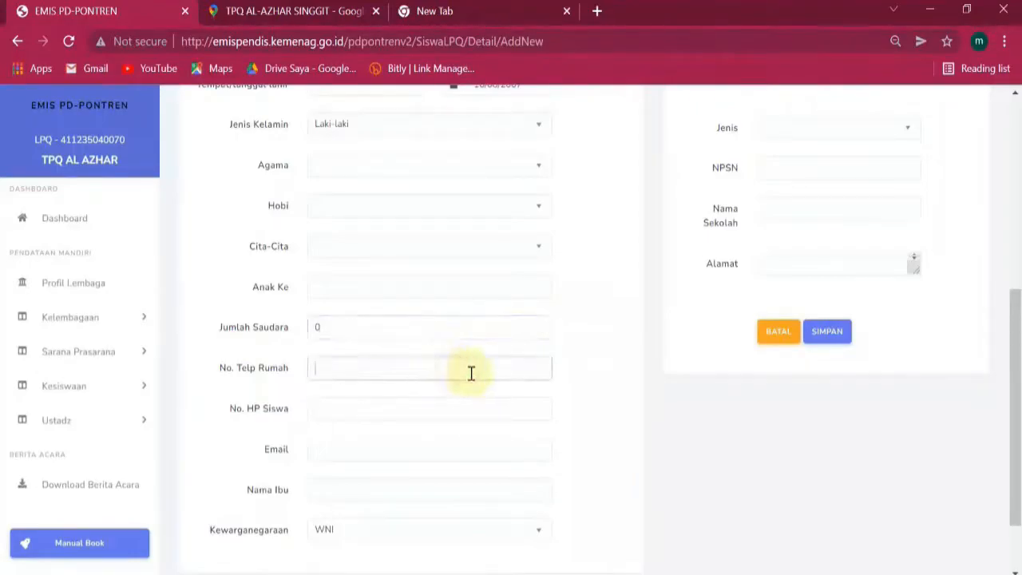
{"action": "scroll", "coordinate": [592, 338], "scroll_direction": "down", "scroll_amount": 2}
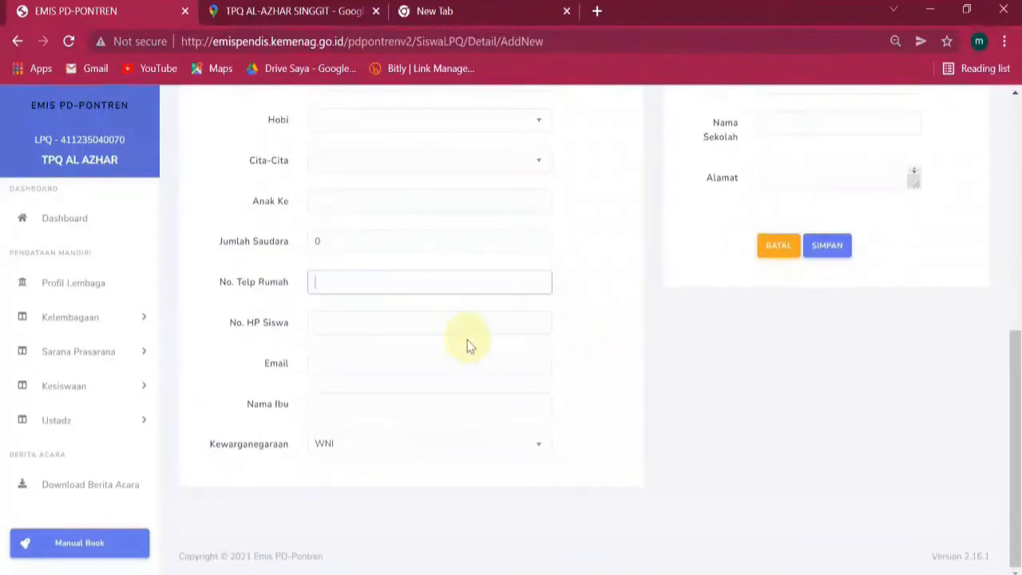
{"action": "left_click", "coordinate": [389, 323]}
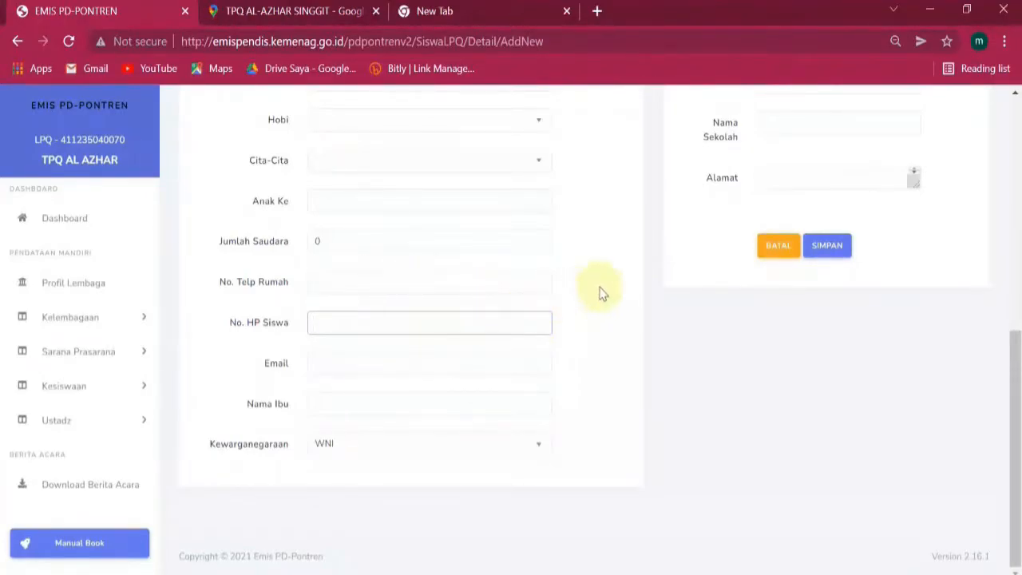
{"action": "left_click", "coordinate": [327, 369]}
{"action": "left_click", "coordinate": [579, 334]}
{"action": "left_click", "coordinate": [460, 369]}
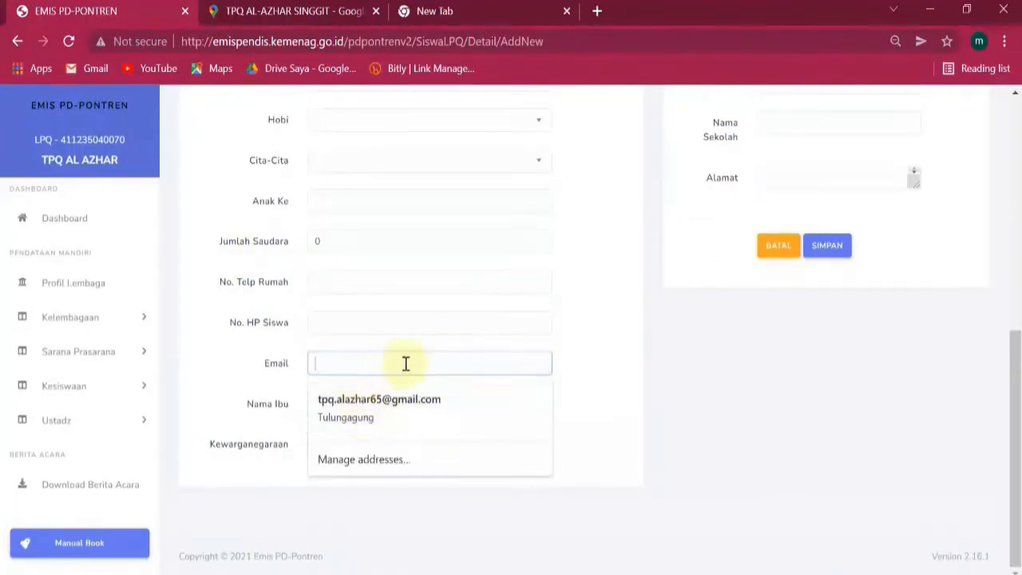
{"action": "left_click", "coordinate": [604, 351]}
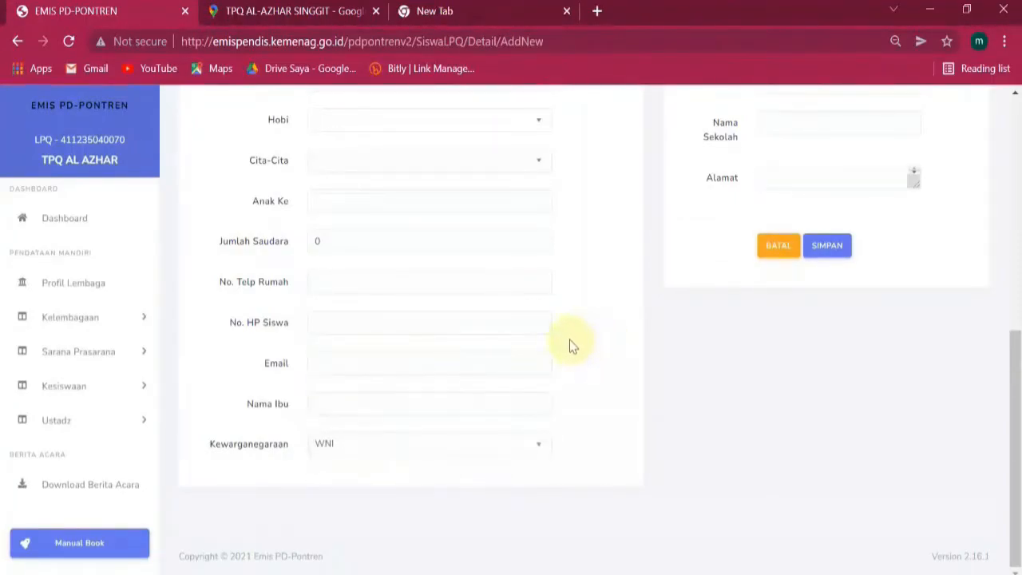
{"action": "left_click", "coordinate": [361, 406]}
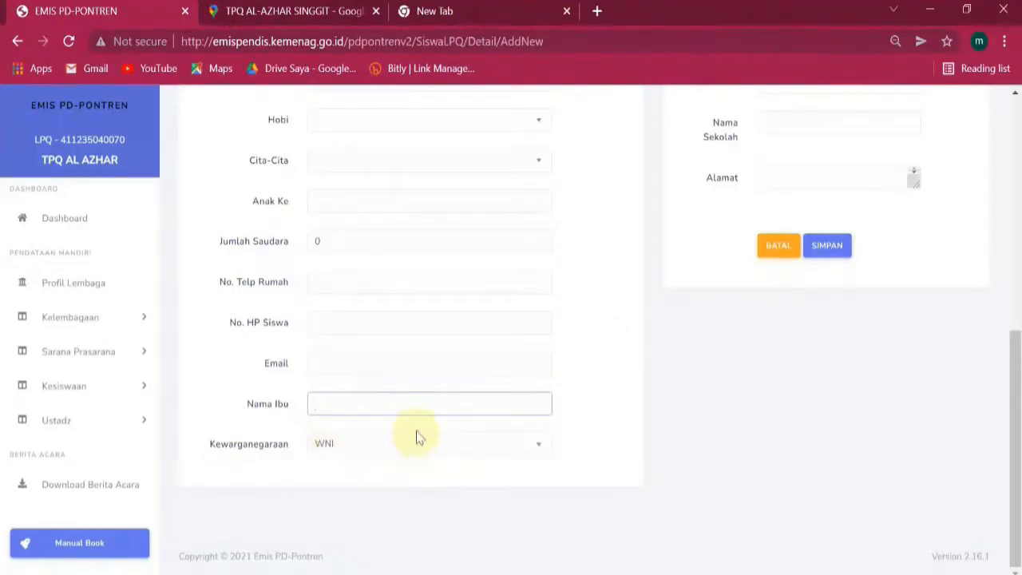
{"action": "scroll", "coordinate": [417, 435], "scroll_direction": "up", "scroll_amount": 5}
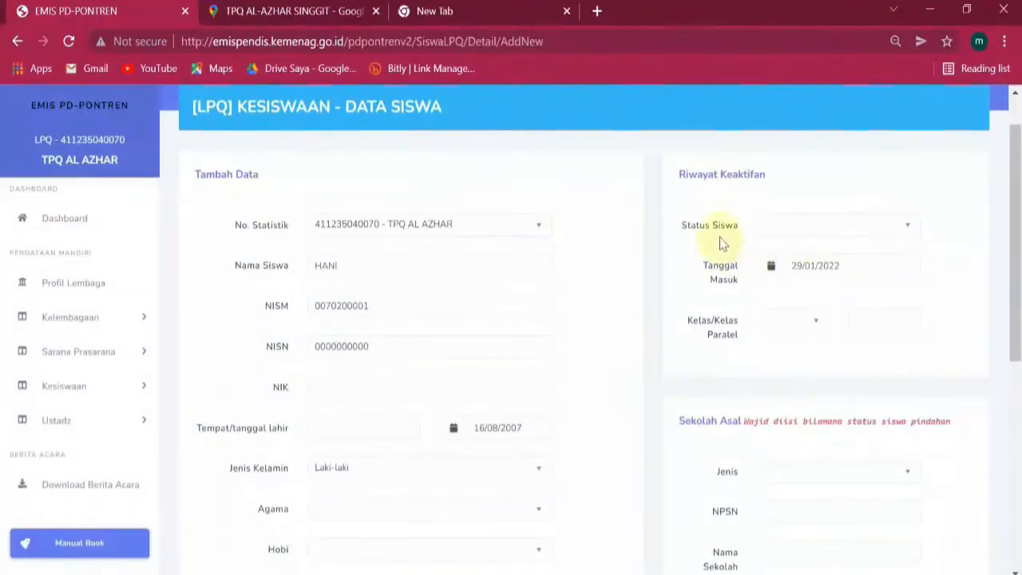
Check the Status Siswa choices and Tanggal Masuk calendar, leaving status unset and date 29/01/2022.
{"action": "left_click", "coordinate": [897, 230]}
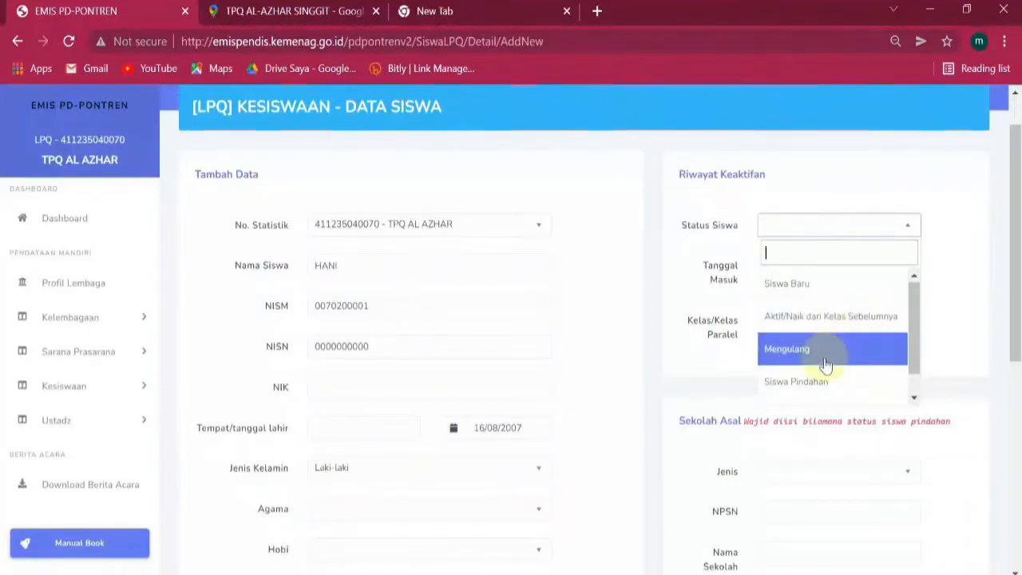
{"action": "scroll", "coordinate": [831, 356], "scroll_direction": "down", "scroll_amount": 1}
{"action": "scroll", "coordinate": [825, 368], "scroll_direction": "down", "scroll_amount": 1}
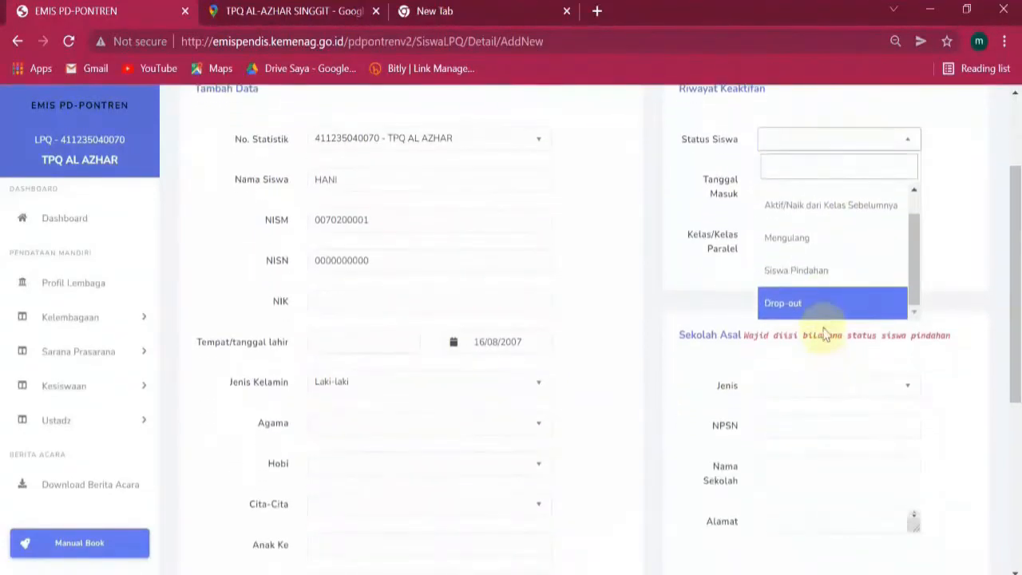
{"action": "left_click", "coordinate": [929, 105]}
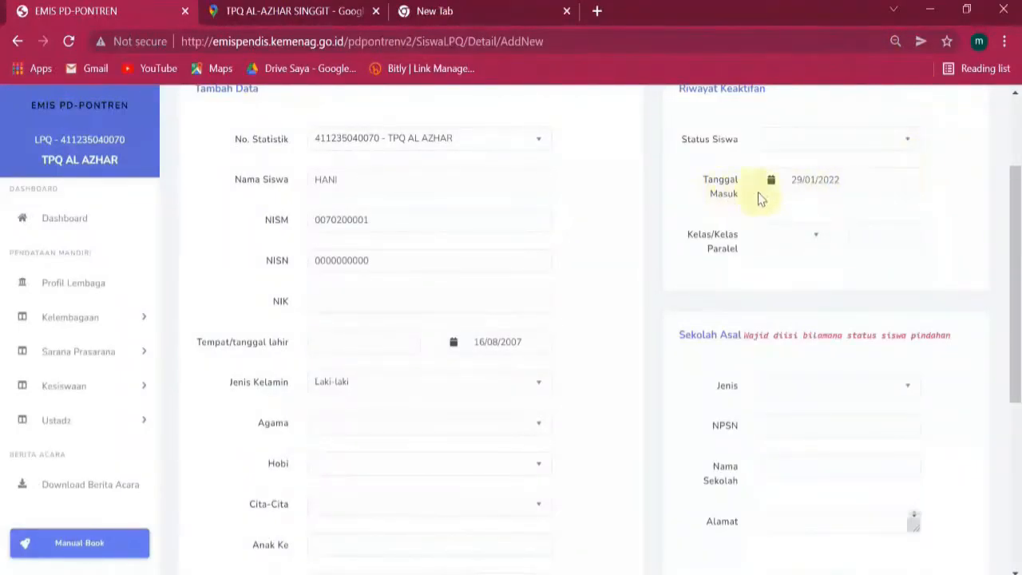
{"action": "left_click", "coordinate": [866, 179]}
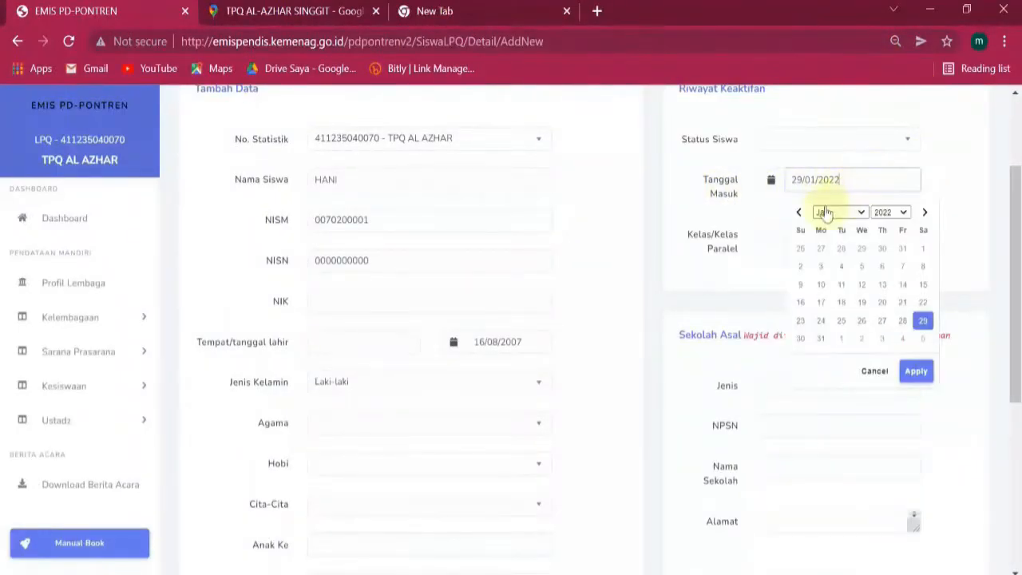
{"action": "left_click", "coordinate": [943, 170]}
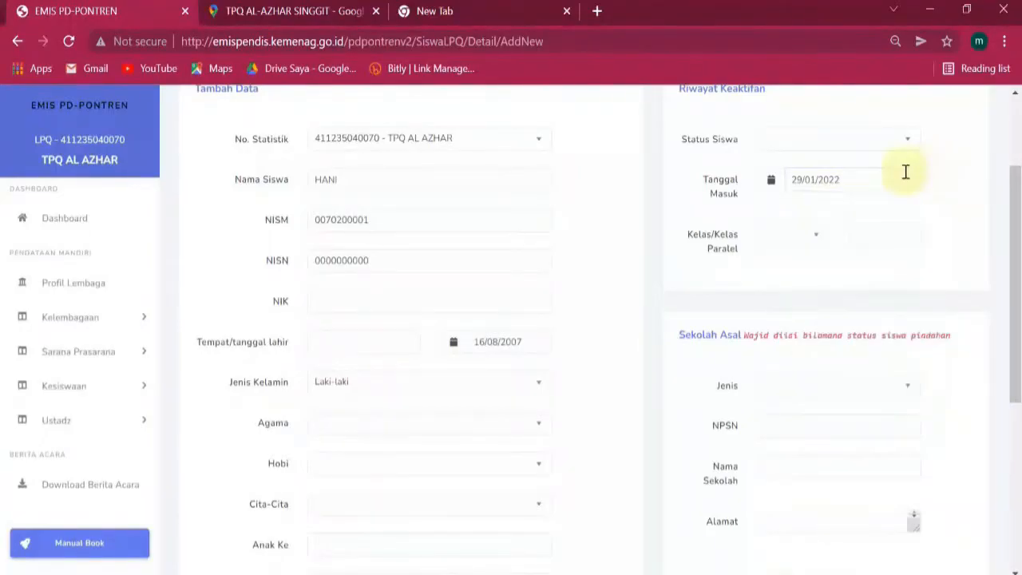
{"action": "left_click", "coordinate": [868, 180]}
{"action": "left_click", "coordinate": [944, 172]}
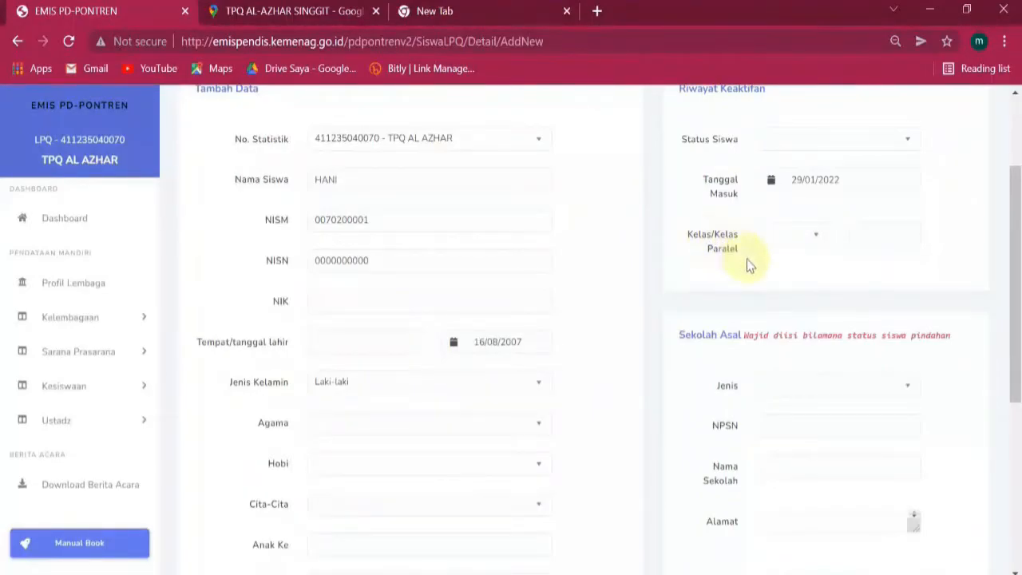
Choose Kelas 3 in the Kelas/Kelas Paralel dropdown.
{"action": "left_click", "coordinate": [815, 237]}
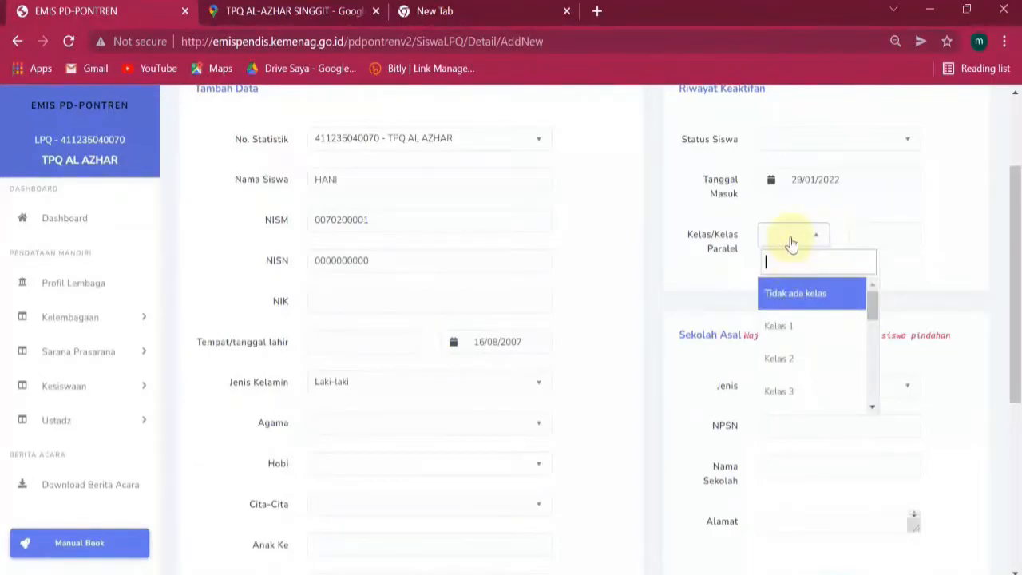
{"action": "scroll", "coordinate": [804, 333], "scroll_direction": "down", "scroll_amount": 8}
{"action": "scroll", "coordinate": [806, 336], "scroll_direction": "up", "scroll_amount": 5}
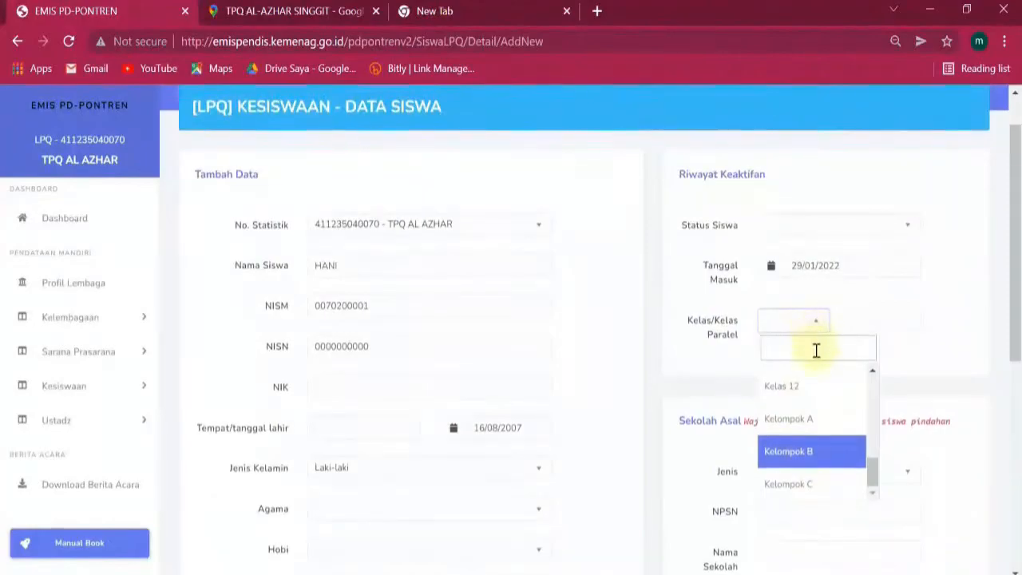
{"action": "scroll", "coordinate": [813, 428], "scroll_direction": "up", "scroll_amount": 2}
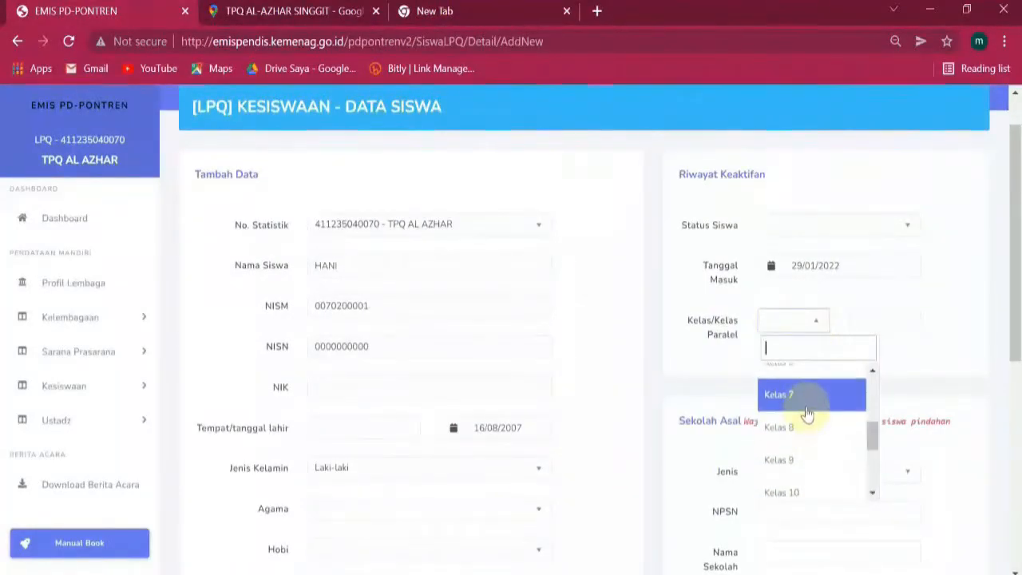
{"action": "scroll", "coordinate": [808, 411], "scroll_direction": "up", "scroll_amount": 3}
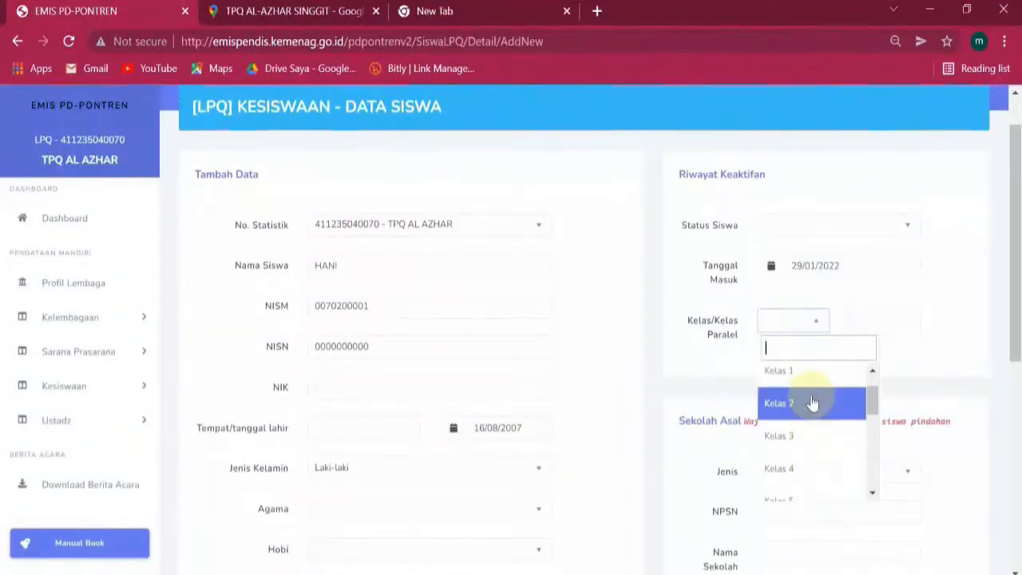
{"action": "left_click", "coordinate": [797, 391]}
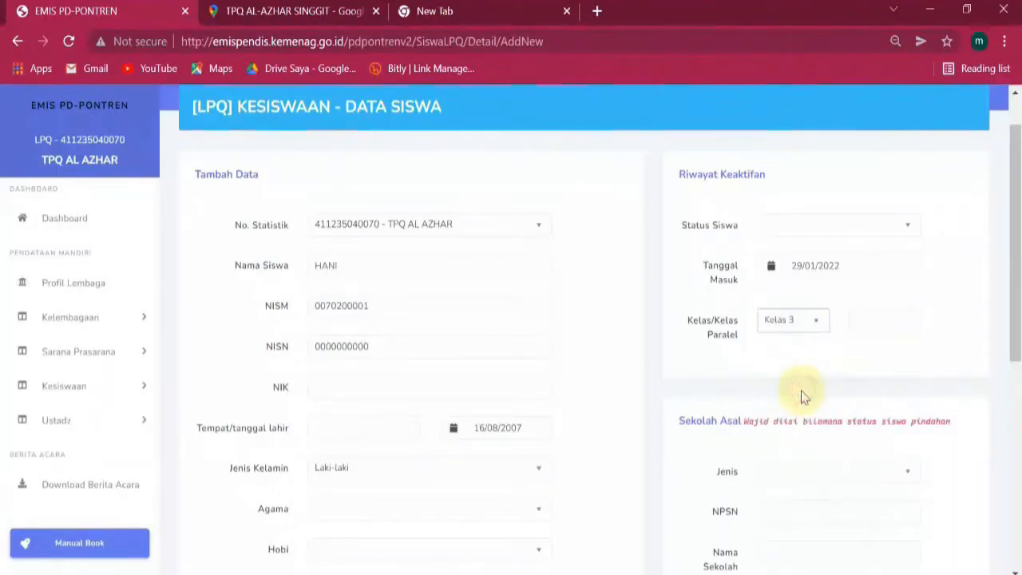
Enter 3 as the Kelas Paralel value.
{"action": "left_click", "coordinate": [869, 319]}
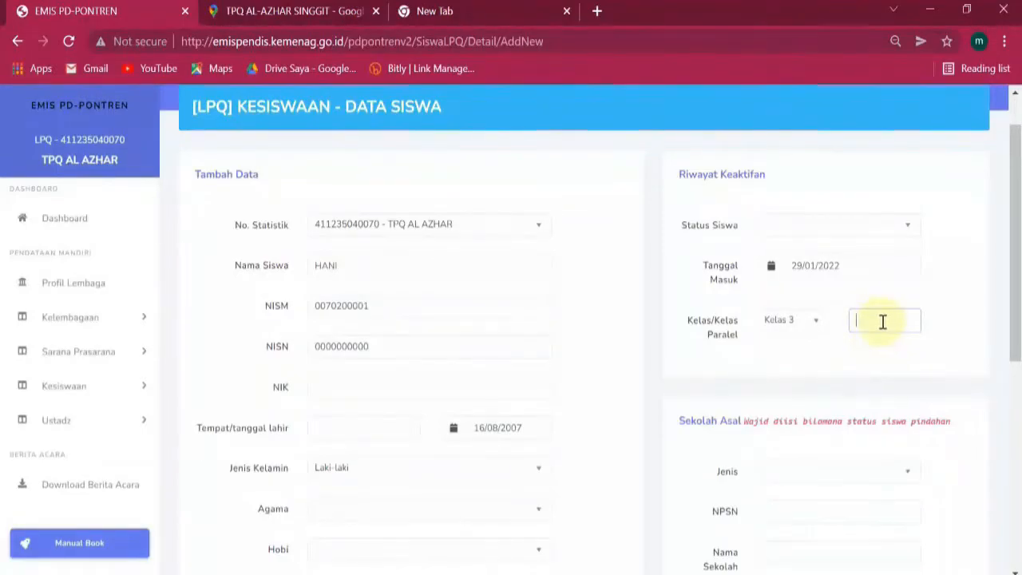
{"action": "left_click_drag", "start_coordinate": [882, 321], "coordinate": [853, 323]}
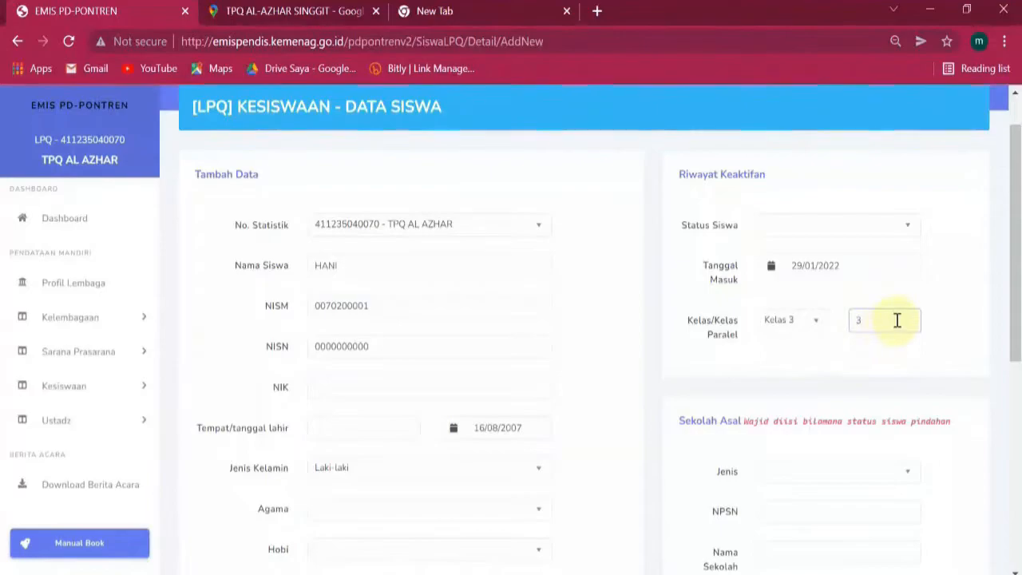
{"action": "scroll", "coordinate": [898, 319], "scroll_direction": "down", "scroll_amount": 1}
{"action": "left_click_drag", "start_coordinate": [883, 235], "coordinate": [760, 250]}
{"action": "left_click", "coordinate": [965, 237]}
{"action": "scroll", "coordinate": [734, 376], "scroll_direction": "down", "scroll_amount": 1}
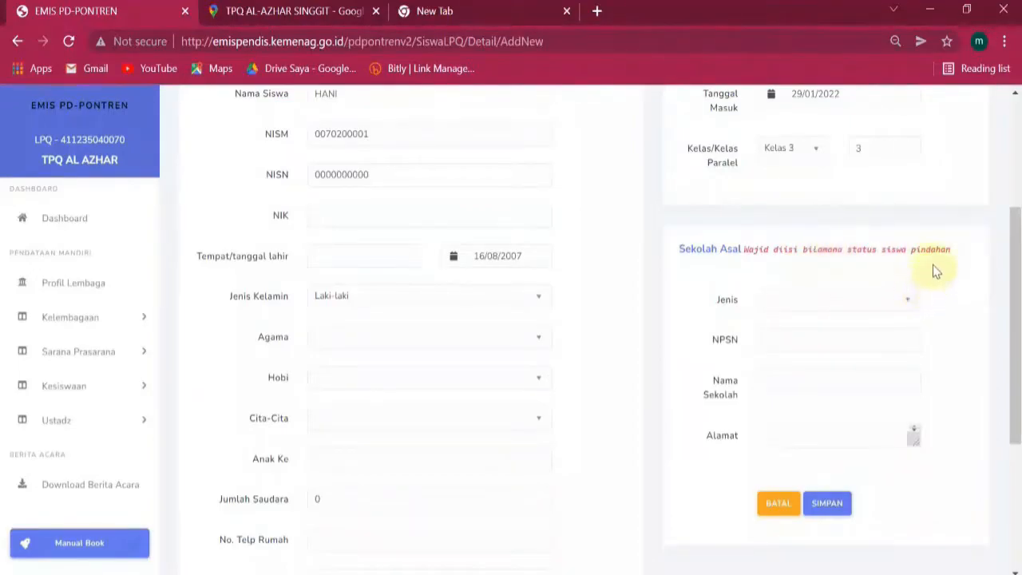
Pick Lainnya in the Sekolah Asal Jenis dropdown.
{"action": "left_click", "coordinate": [873, 302]}
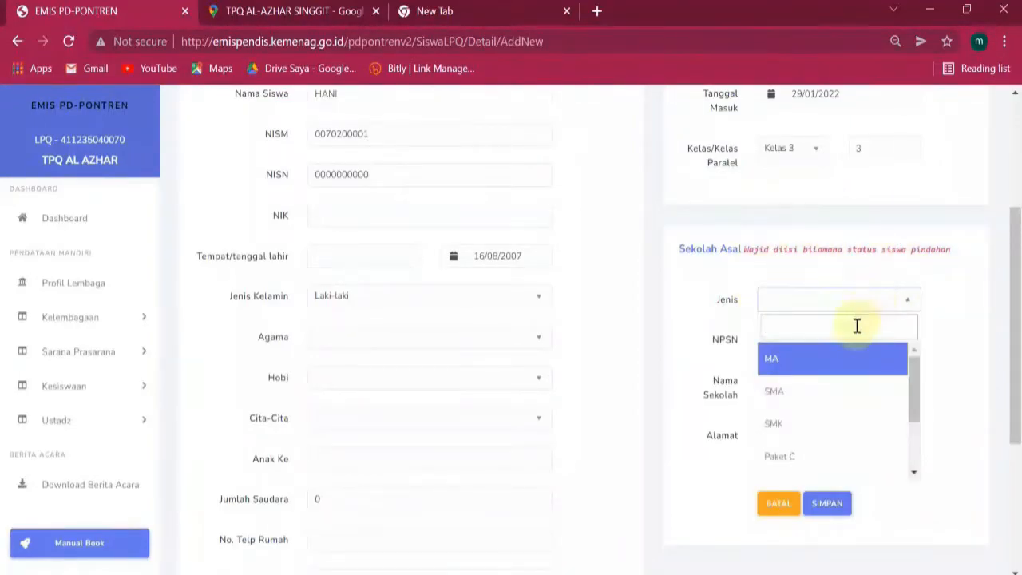
{"action": "scroll", "coordinate": [837, 395], "scroll_direction": "down", "scroll_amount": 1}
{"action": "scroll", "coordinate": [836, 398], "scroll_direction": "down", "scroll_amount": 1}
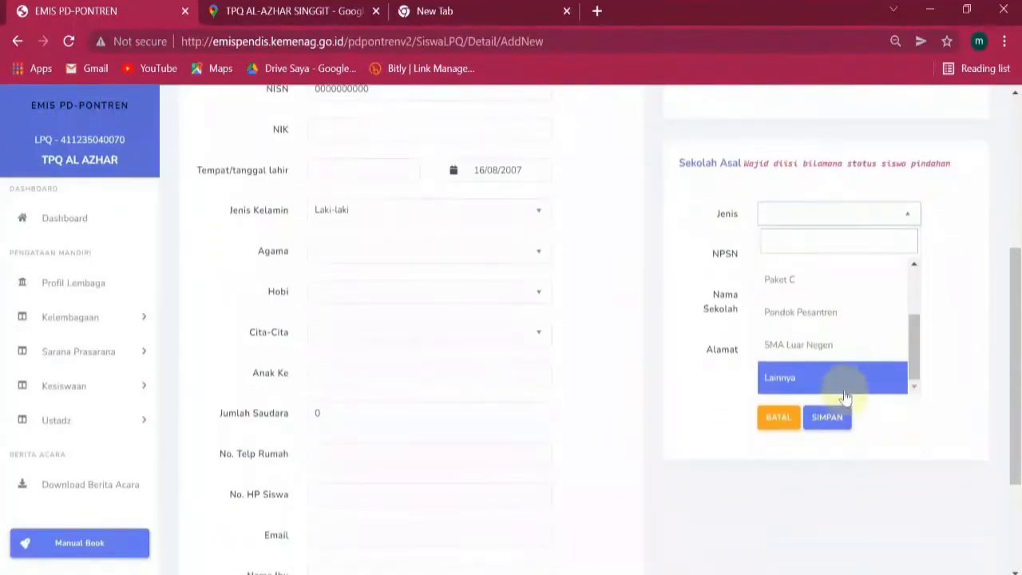
{"action": "left_click", "coordinate": [836, 379]}
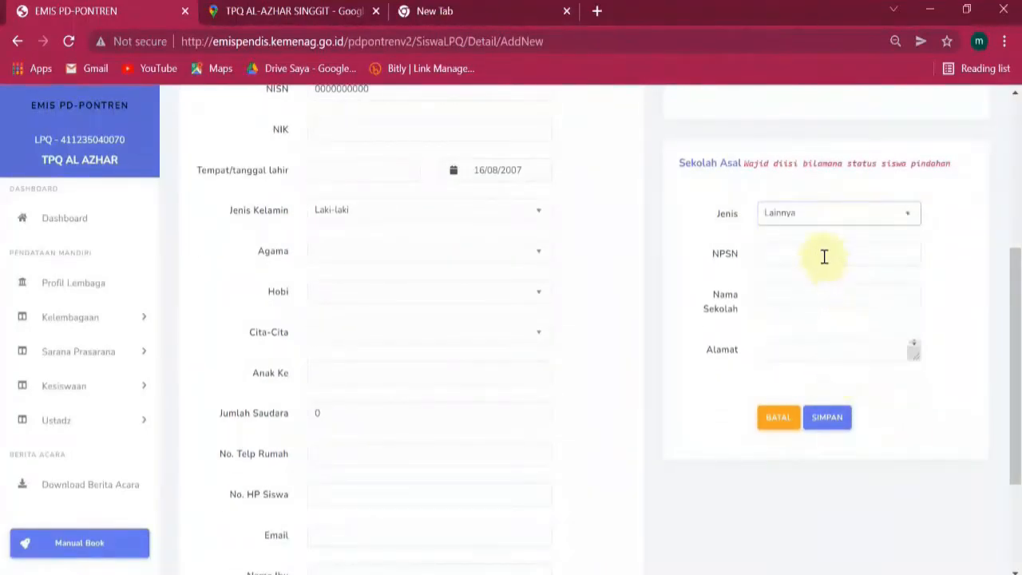
Step through the NPSN, Nama Sekolah and Alamat fields without entering anything.
{"action": "left_click", "coordinate": [870, 247]}
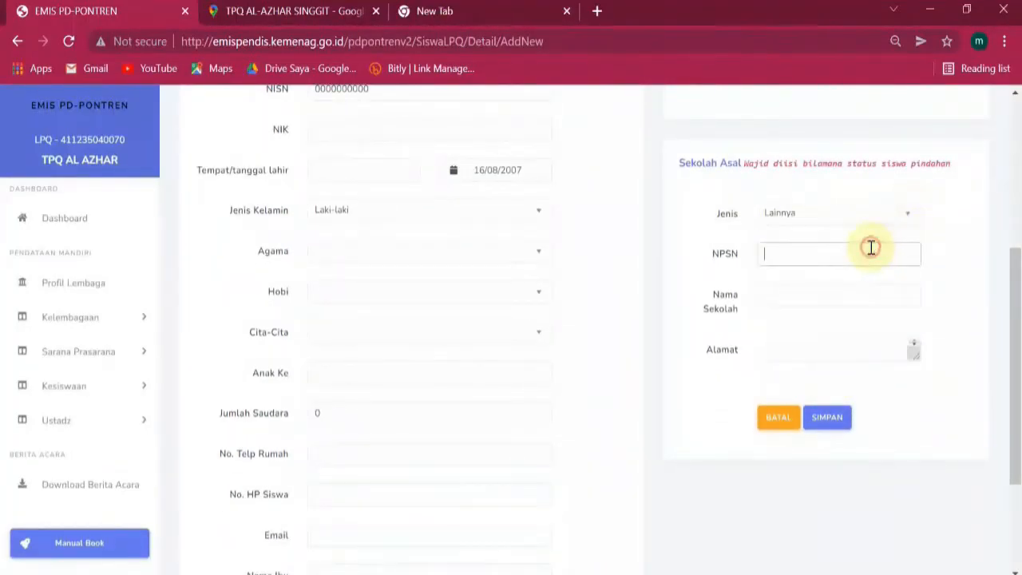
{"action": "scroll", "coordinate": [434, 247], "scroll_direction": "up", "scroll_amount": 2}
{"action": "scroll", "coordinate": [639, 342], "scroll_direction": "down", "scroll_amount": 1}
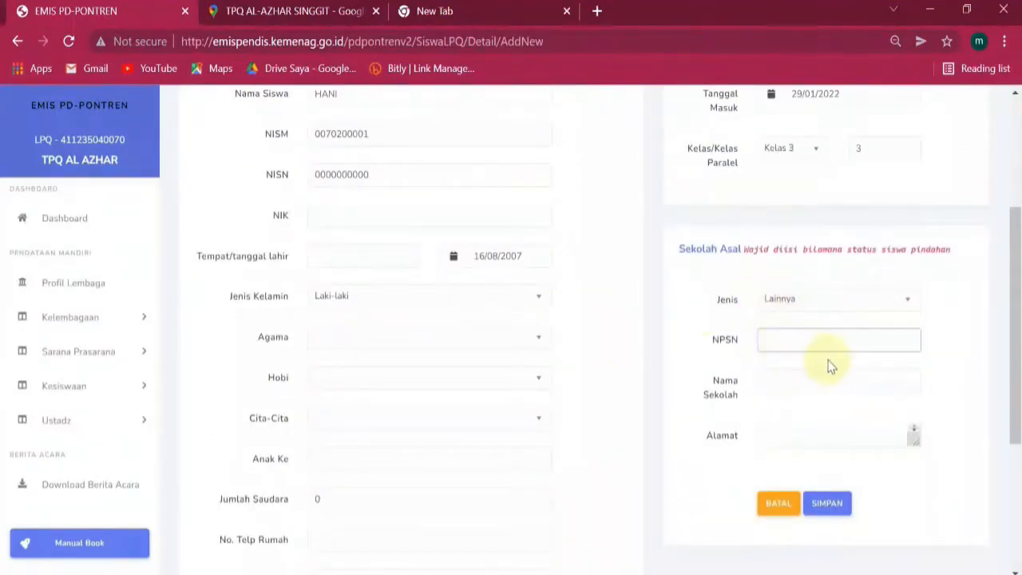
{"action": "scroll", "coordinate": [837, 369], "scroll_direction": "down", "scroll_amount": 1}
{"action": "left_click", "coordinate": [804, 298]}
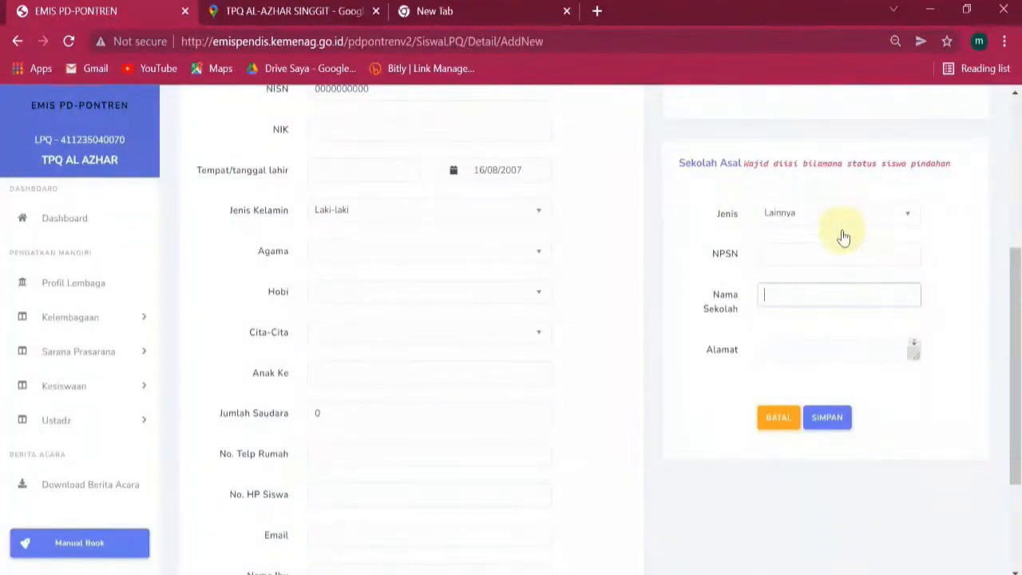
{"action": "left_click", "coordinate": [785, 352]}
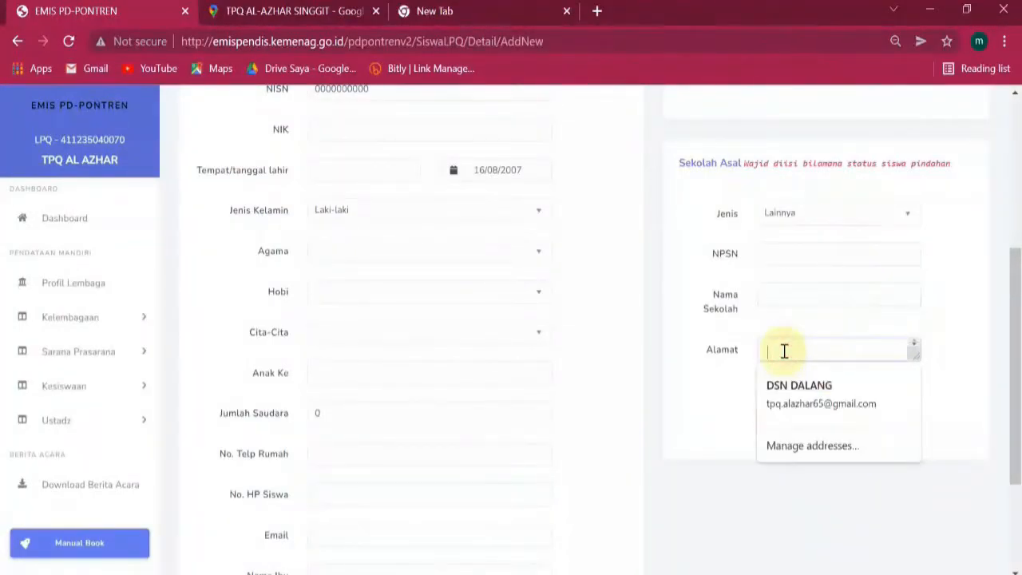
{"action": "left_click", "coordinate": [935, 266]}
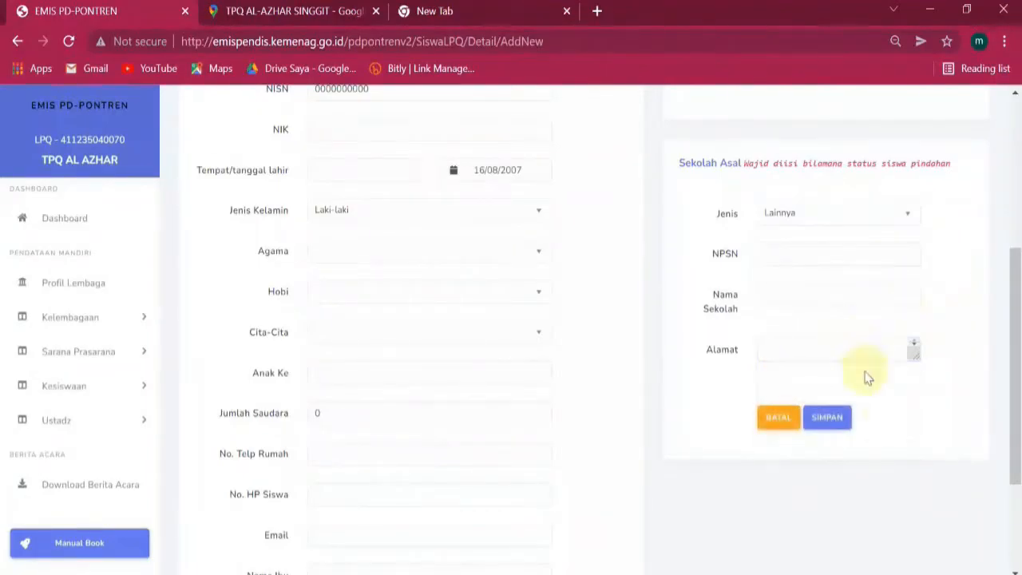
Press SIMPAN and review the red-flagged fields, opening and closing Cita-Cita without choosing.
{"action": "left_click", "coordinate": [830, 417]}
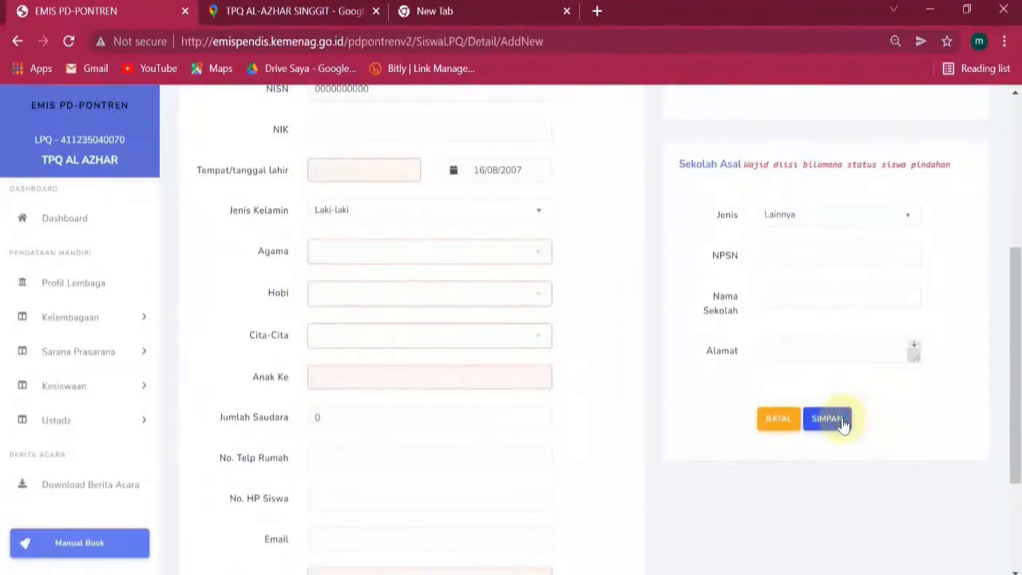
{"action": "scroll", "coordinate": [643, 383], "scroll_direction": "up", "scroll_amount": 4}
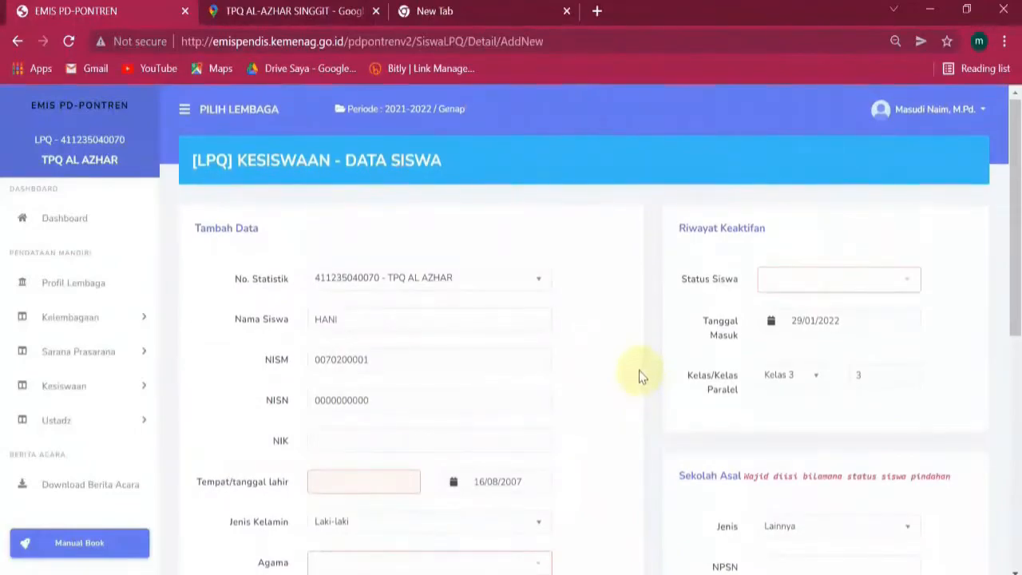
{"action": "scroll", "coordinate": [639, 375], "scroll_direction": "down", "scroll_amount": 2}
{"action": "scroll", "coordinate": [639, 375], "scroll_direction": "down", "scroll_amount": 2}
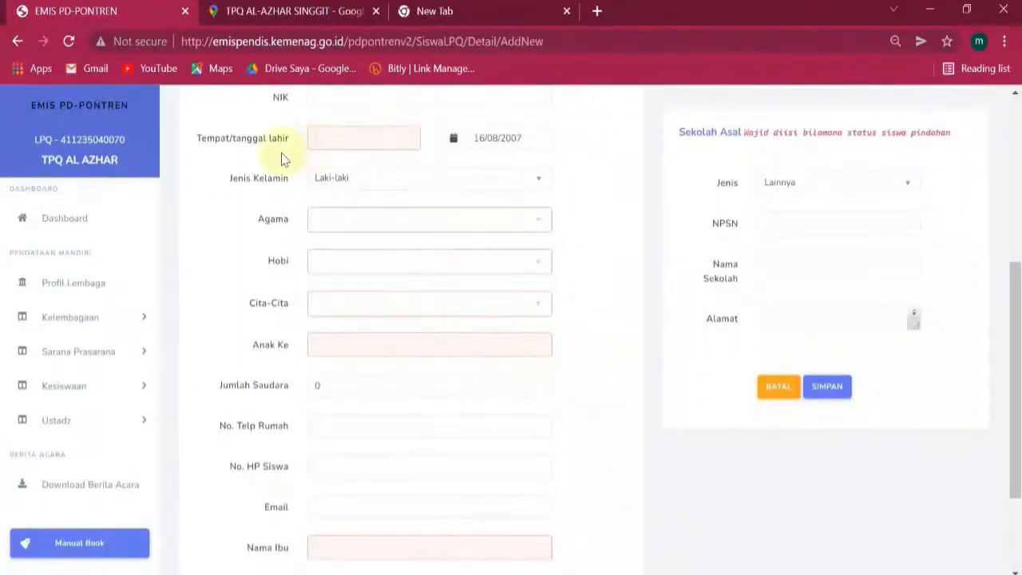
{"action": "scroll", "coordinate": [379, 177], "scroll_direction": "down", "scroll_amount": 2}
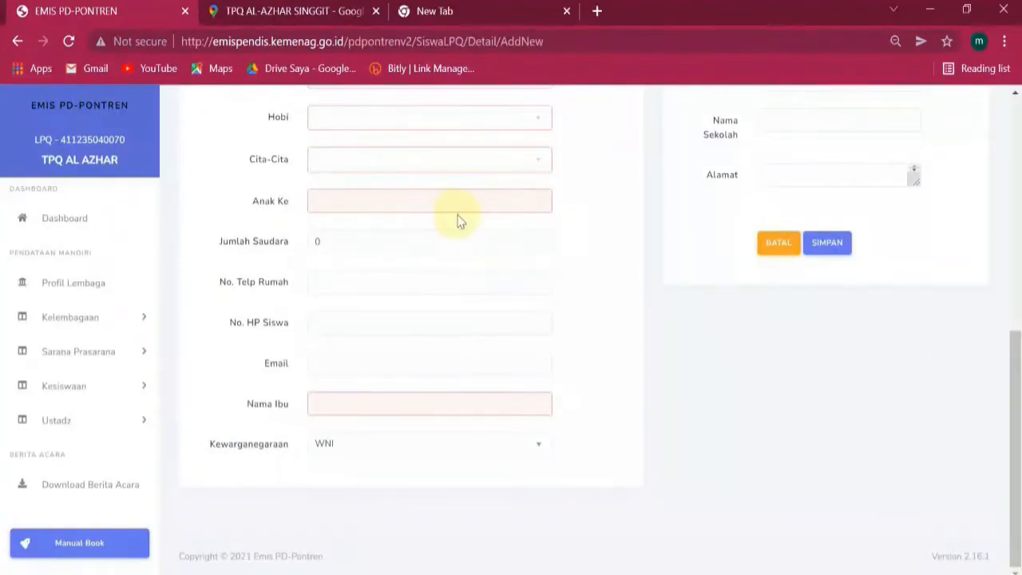
{"action": "left_click", "coordinate": [472, 164]}
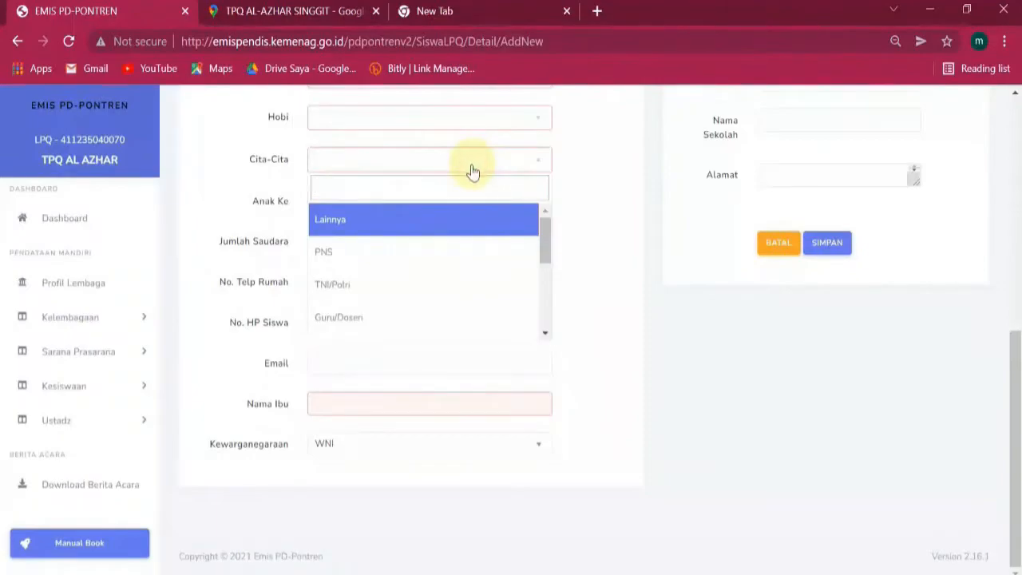
{"action": "scroll", "coordinate": [411, 275], "scroll_direction": "down", "scroll_amount": 3}
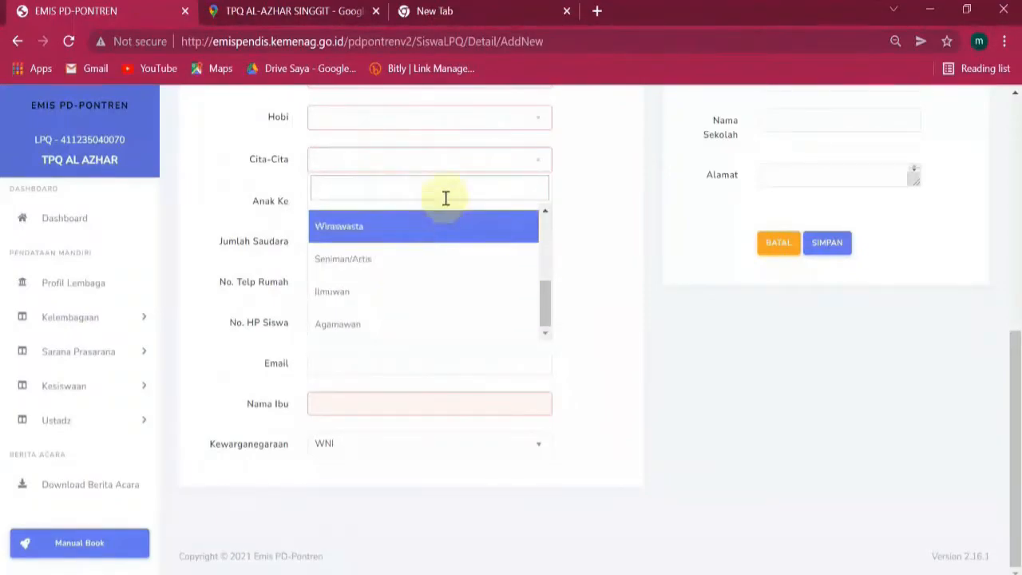
{"action": "left_click", "coordinate": [581, 190]}
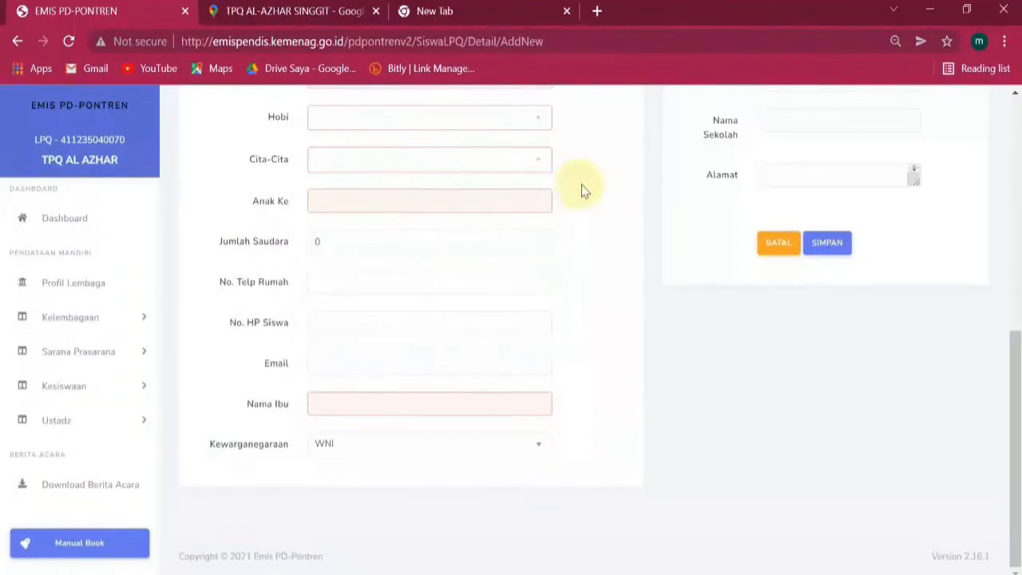
{"action": "scroll", "coordinate": [581, 190], "scroll_direction": "up", "scroll_amount": 5}
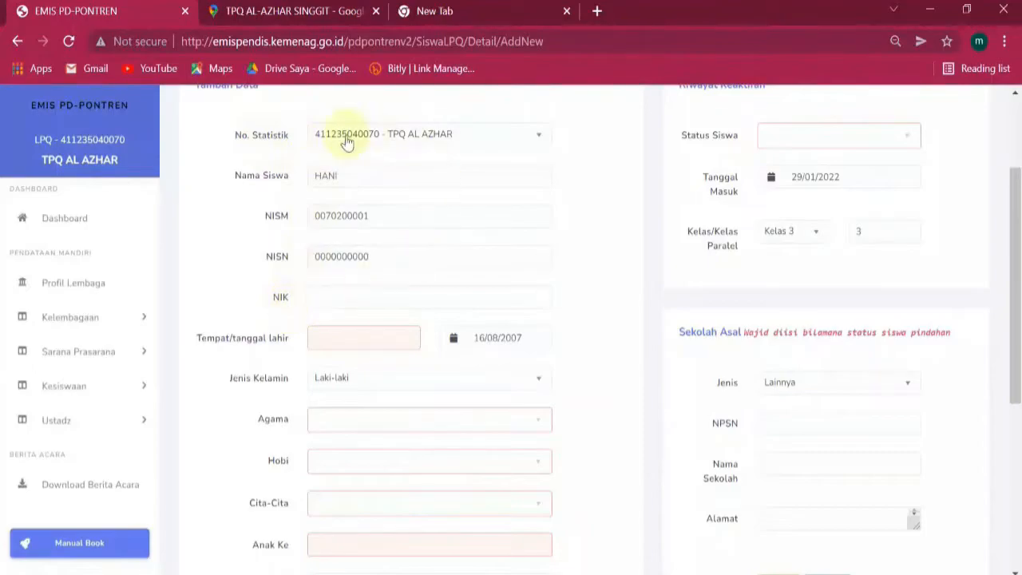
{"action": "scroll", "coordinate": [575, 221], "scroll_direction": "down", "scroll_amount": 1}
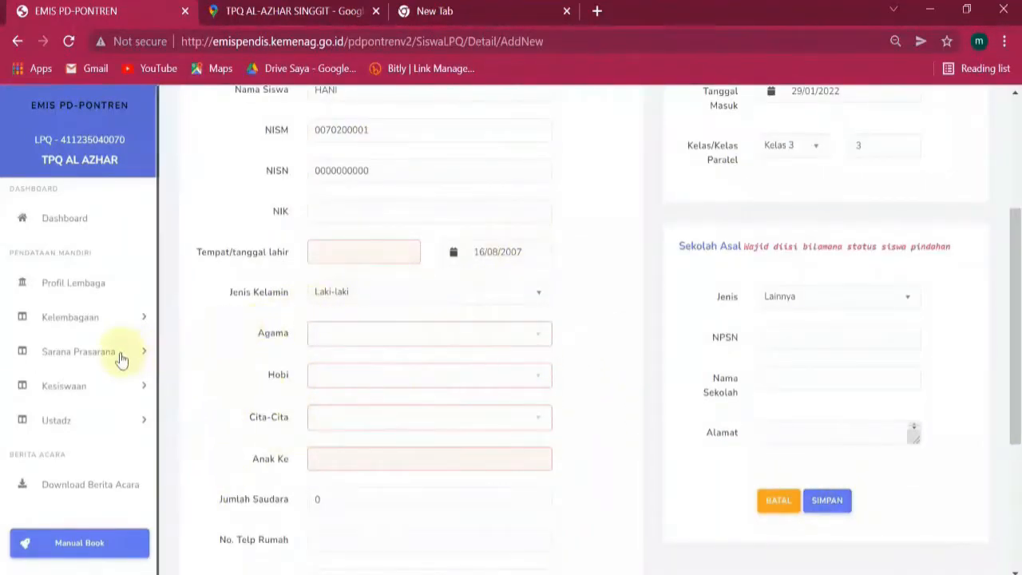
Leave the student form via Kesiswaan > Data Siswa, then view the empty Ustadz > Data Ustadz table (0 entries).
{"action": "left_click", "coordinate": [126, 389]}
{"action": "left_click", "coordinate": [74, 420]}
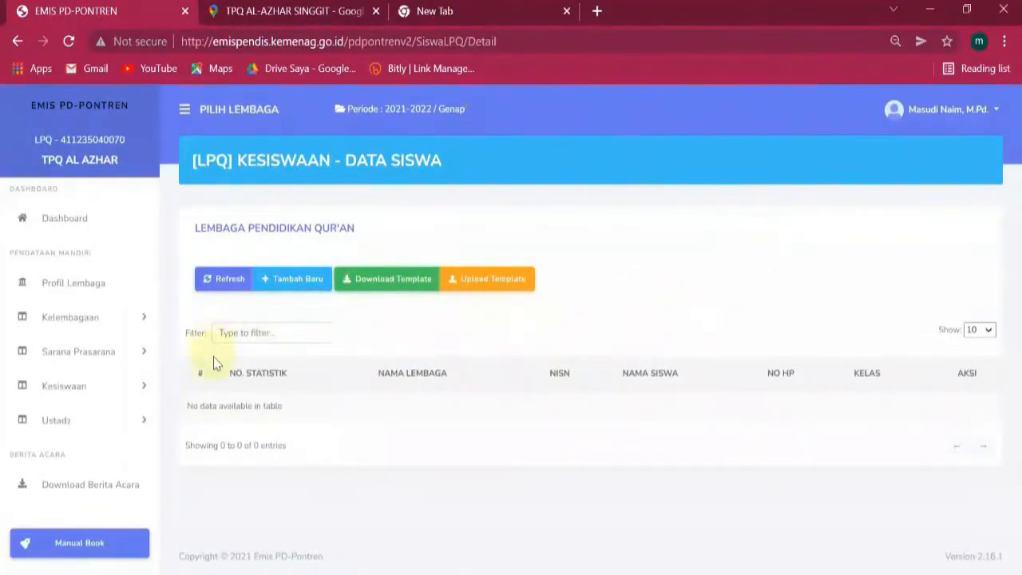
{"action": "left_click", "coordinate": [103, 418]}
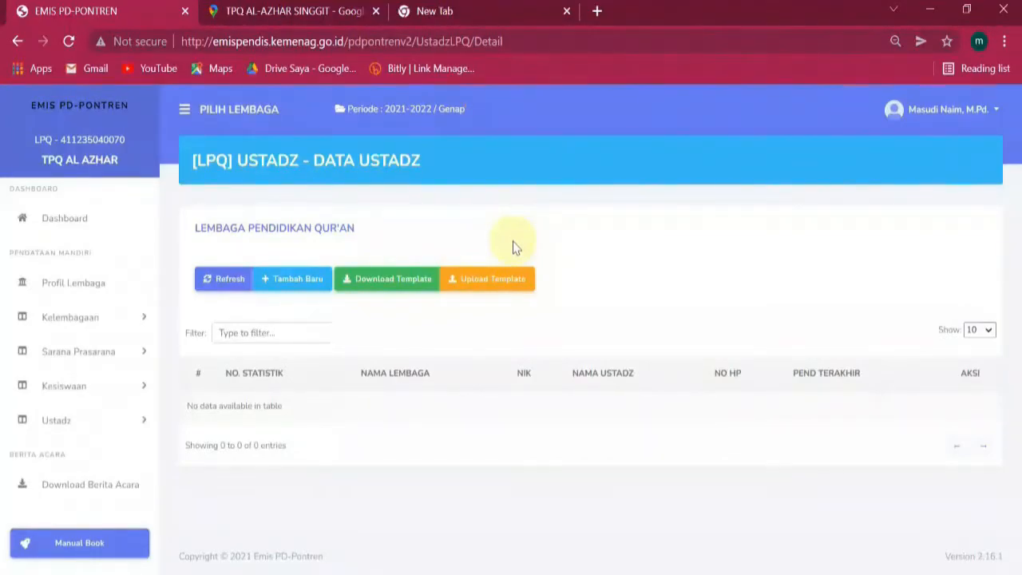
{"action": "scroll", "coordinate": [102, 352], "scroll_direction": "down", "scroll_amount": 2}
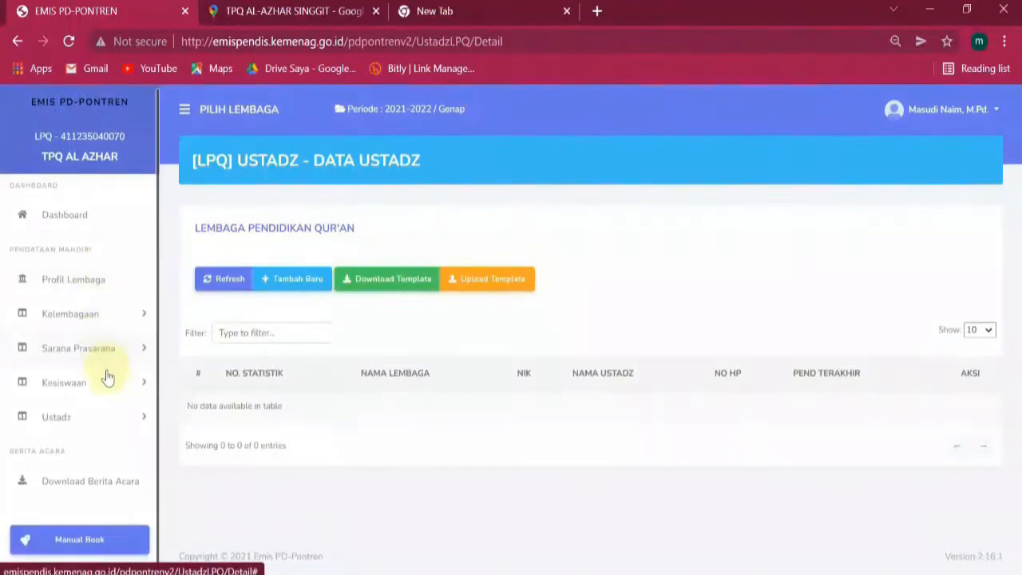